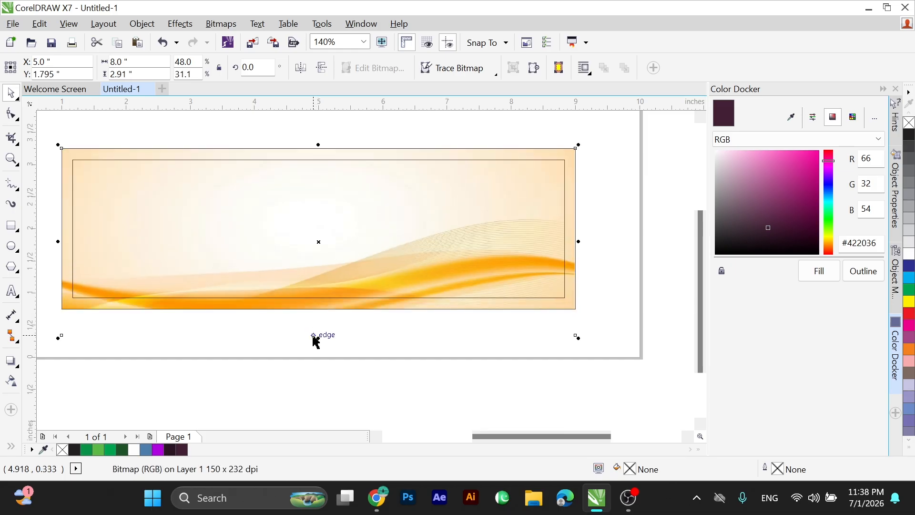
Stretch the orange wave background image inside the label frame to about 10.28 in wide and 3.68 in high.
{"action": "left_click_drag", "start_coordinate": [321, 128], "coordinate": [324, 136]}
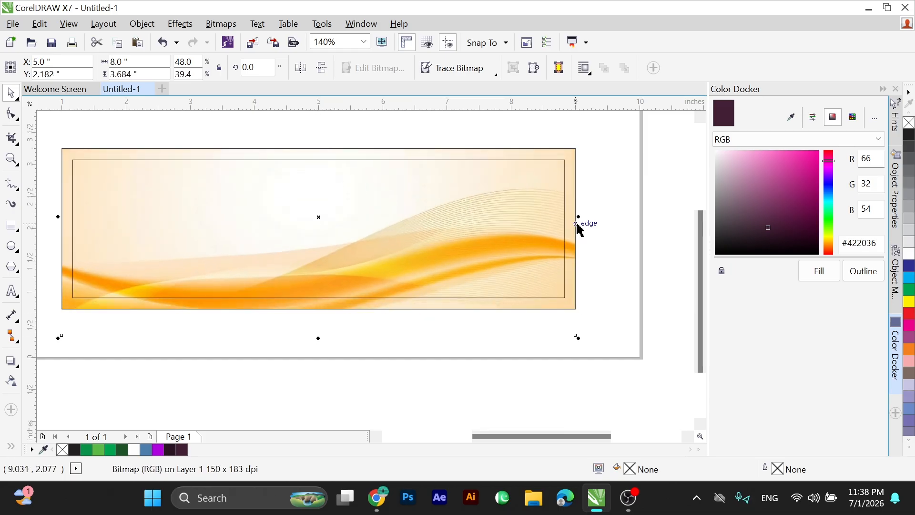
{"action": "mouse_move", "coordinate": [578, 218]}
{"action": "left_mouse_down"}
{"action": "mouse_move", "coordinate": [588, 215]}
{"action": "mouse_move", "coordinate": [572, 233]}
{"action": "left_mouse_up"}
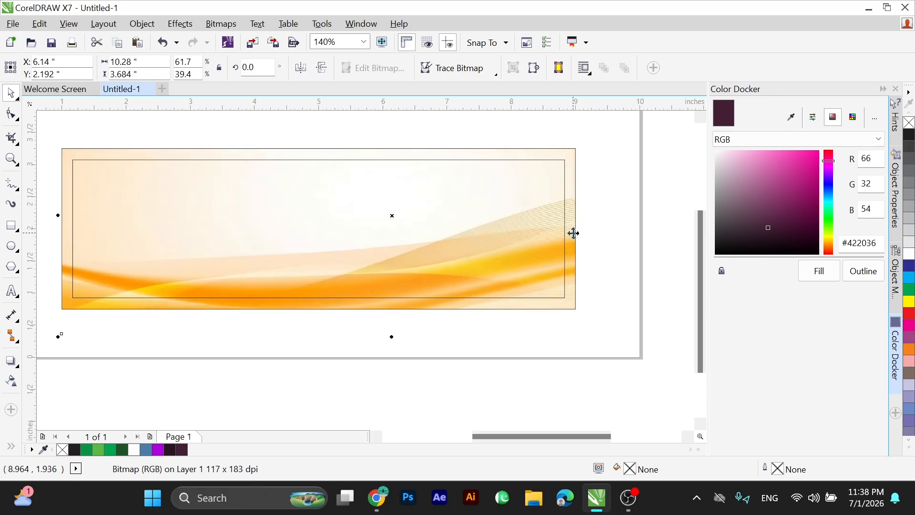
{"action": "left_click", "coordinate": [331, 337]}
{"action": "key", "text": "F4"}
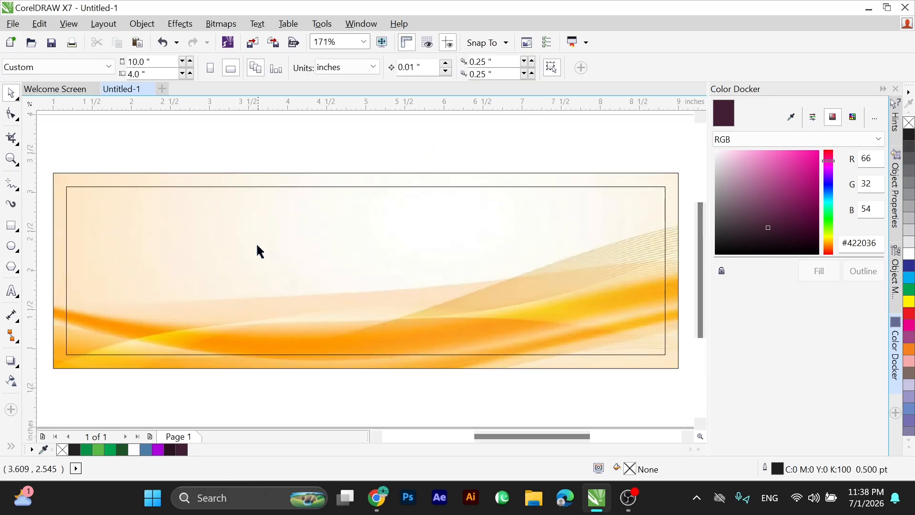
{"action": "left_click_drag", "start_coordinate": [168, 242], "coordinate": [694, 379]}
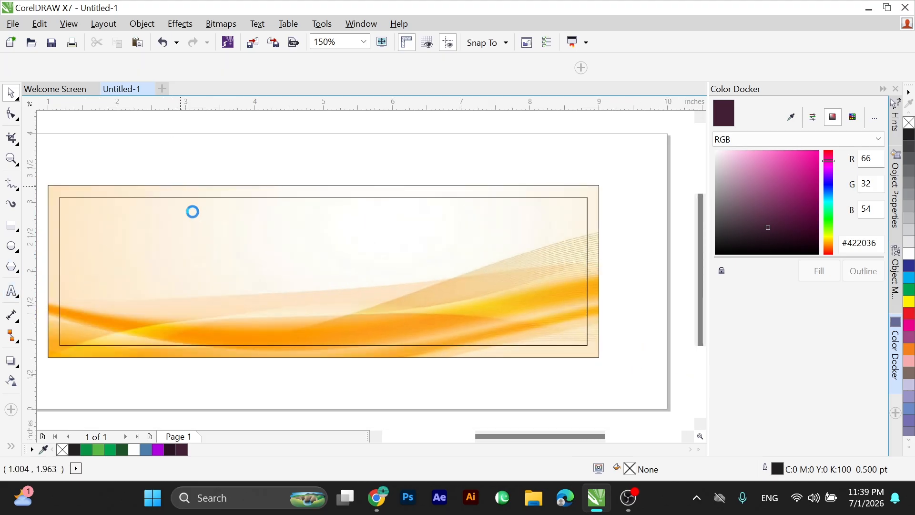
Paste the copied text GingerPineDrink above the label artwork.
{"action": "type", "text": "GingerPineDrink"}
{"action": "key", "text": "F2"}
{"action": "left_click_drag", "start_coordinate": [144, 127], "coordinate": [491, 330]}
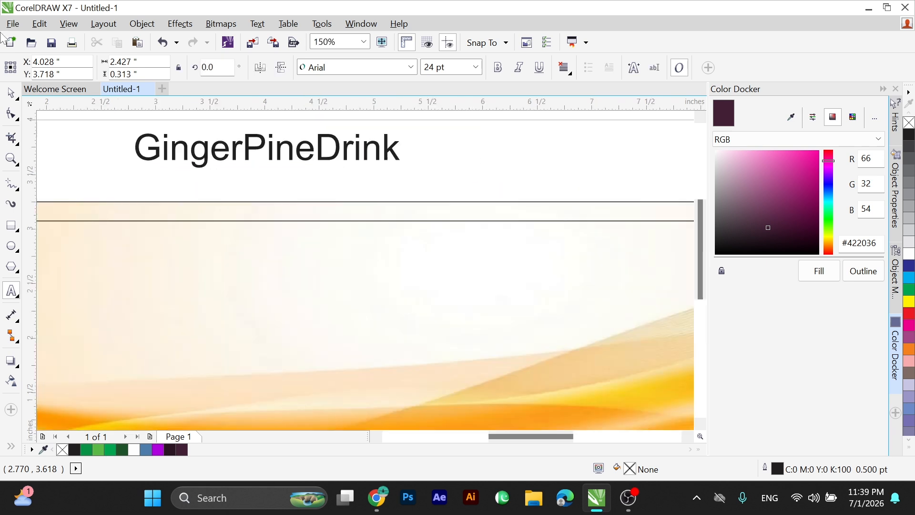
{"action": "left_click", "coordinate": [11, 92]}
{"action": "scroll", "coordinate": [192, 125], "scroll_direction": "down", "scroll_amount": 3}
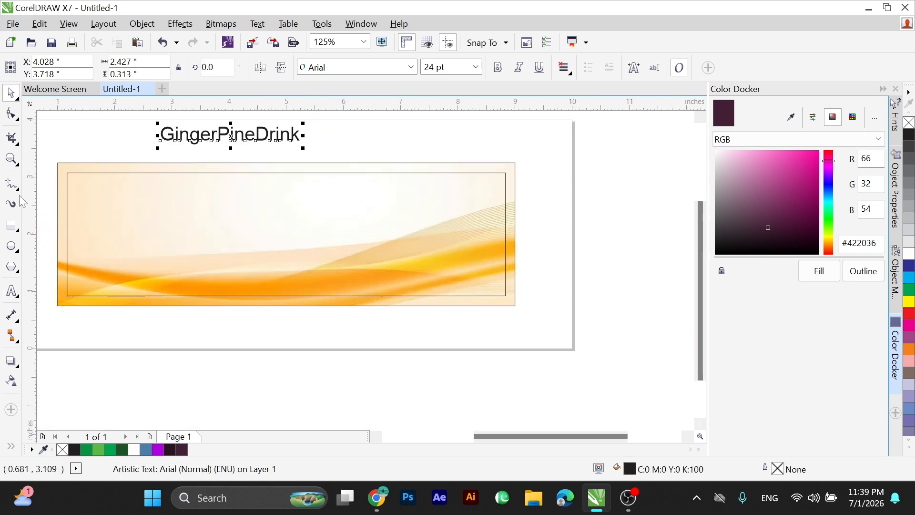
Draw a circle about 2.5 in across over the label and centre it horizontally on the label's outer rectangle.
{"action": "left_click", "coordinate": [10, 247]}
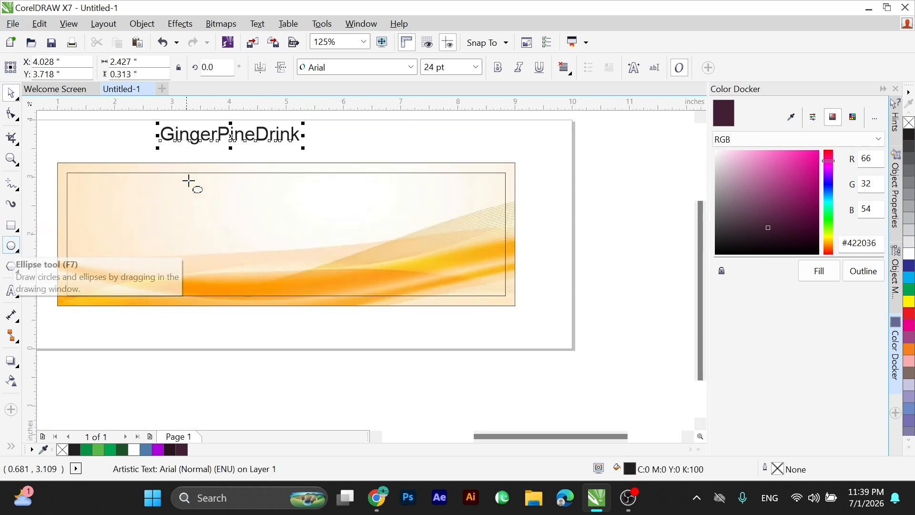
{"action": "left_click_drag", "start_coordinate": [204, 152], "coordinate": [348, 207]}
{"action": "key", "text": "space"}
{"action": "left_click", "coordinate": [365, 165], "text": "shift"}
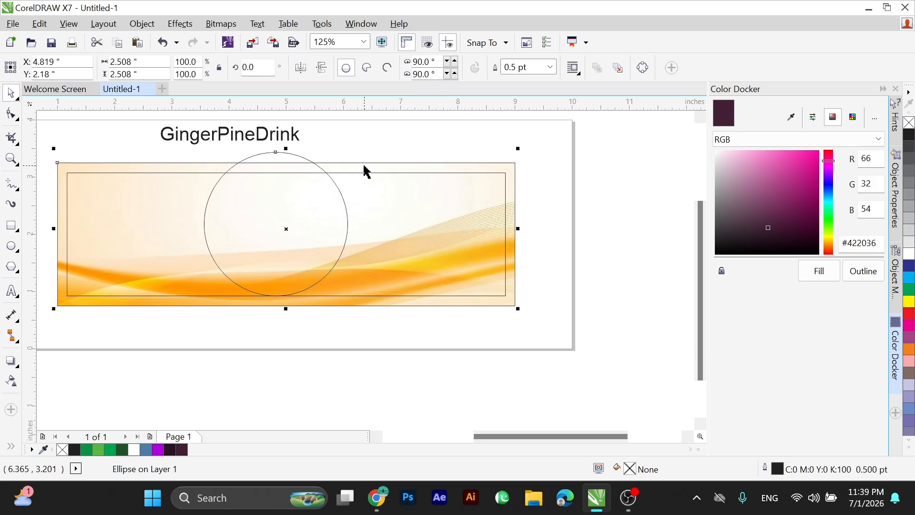
{"action": "key", "text": "c"}
{"action": "left_click", "coordinate": [309, 168]}
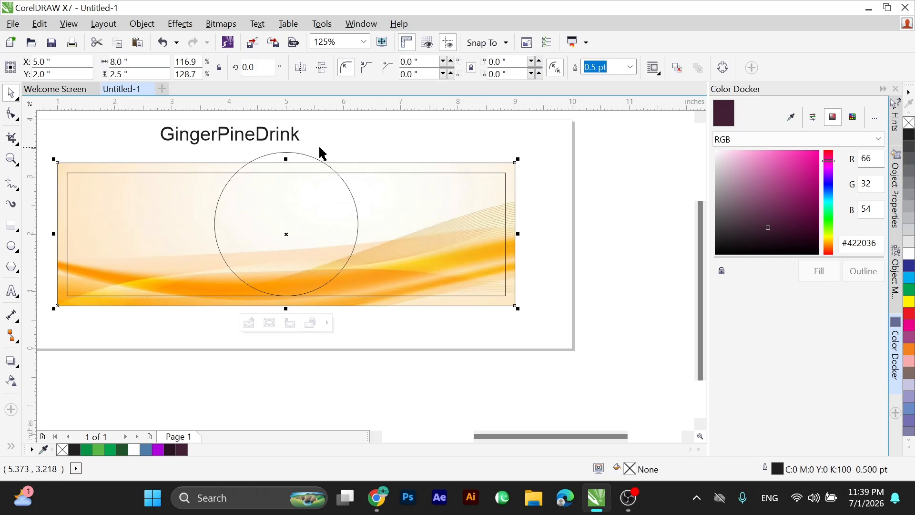
Fill the circle with white (#FFFFFF) and remove its outline.
{"action": "left_click", "coordinate": [295, 154]}
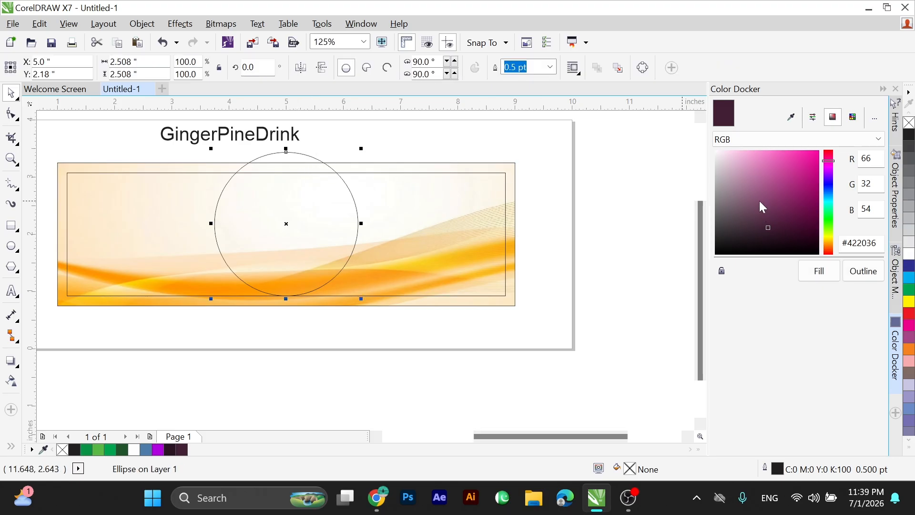
{"action": "left_click_drag", "start_coordinate": [763, 206], "coordinate": [715, 151]}
{"action": "left_click", "coordinate": [806, 278]}
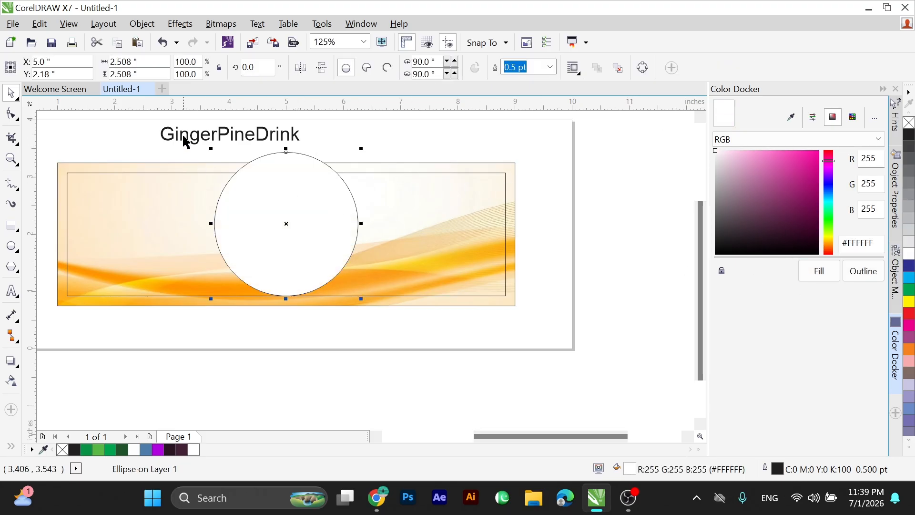
{"action": "right_click", "coordinate": [908, 125]}
{"action": "left_click", "coordinate": [345, 149]}
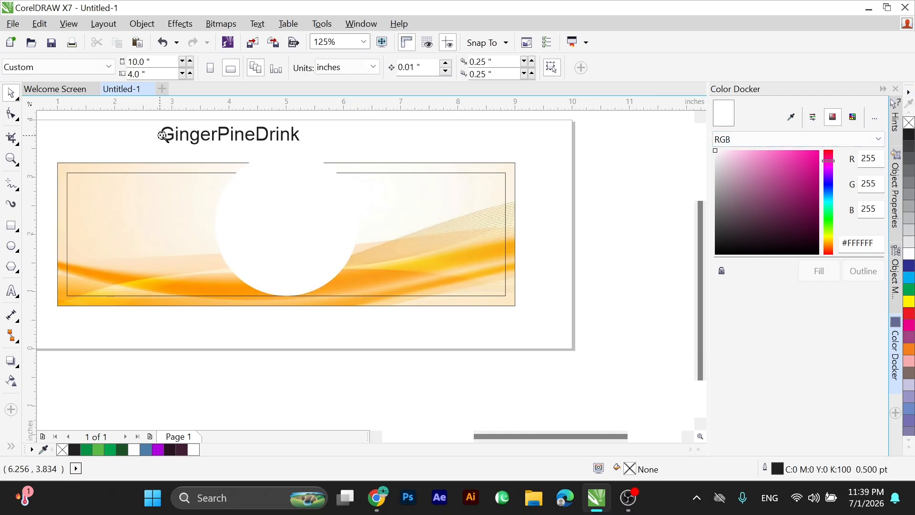
PowerClip the white circle inside the label's outer rectangle.
{"action": "scroll", "coordinate": [490, 300], "scroll_direction": "up", "scroll_amount": 3}
{"action": "left_click", "coordinate": [347, 165]}
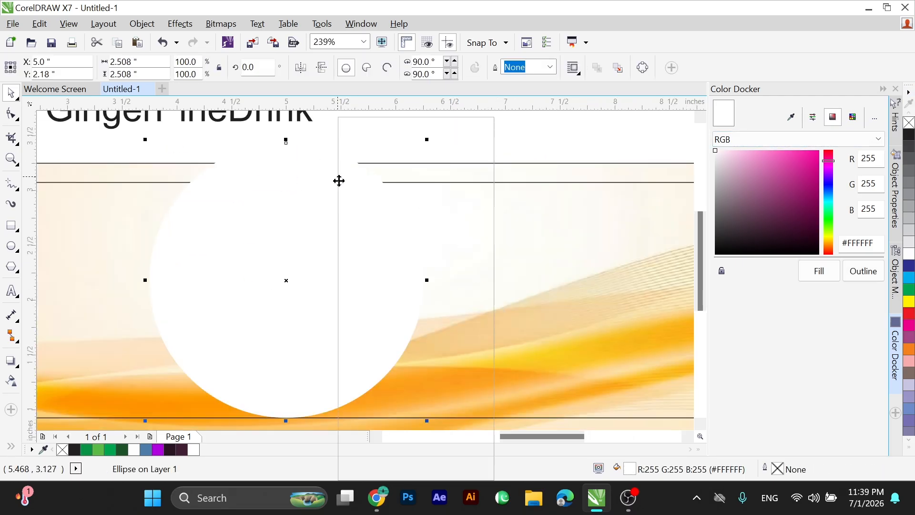
{"action": "right_click", "coordinate": [339, 181]}
{"action": "left_click", "coordinate": [367, 125]}
{"action": "left_click", "coordinate": [448, 170]}
{"action": "scroll", "coordinate": [317, 205], "scroll_direction": "down", "scroll_amount": 3}
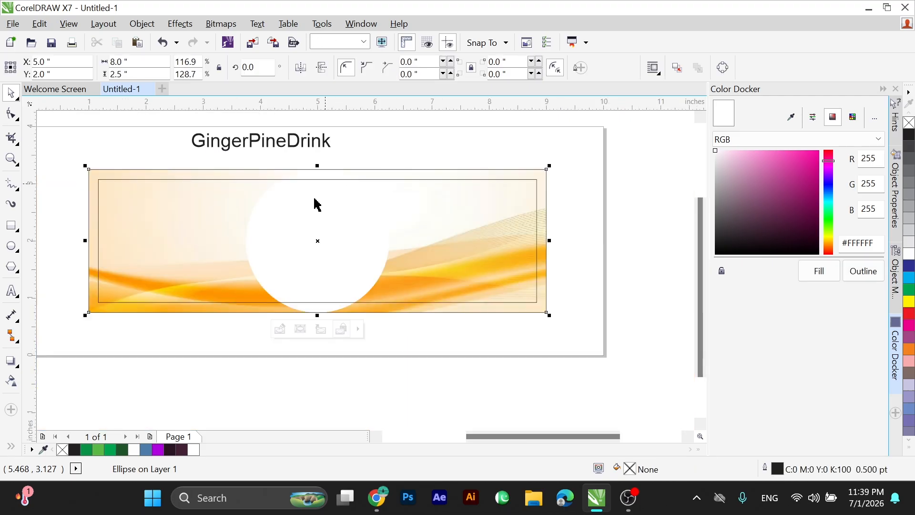
Move the GingerPineDrink text below the label.
{"action": "left_click", "coordinate": [251, 142]}
{"action": "left_click_drag", "start_coordinate": [267, 139], "coordinate": [303, 343]}
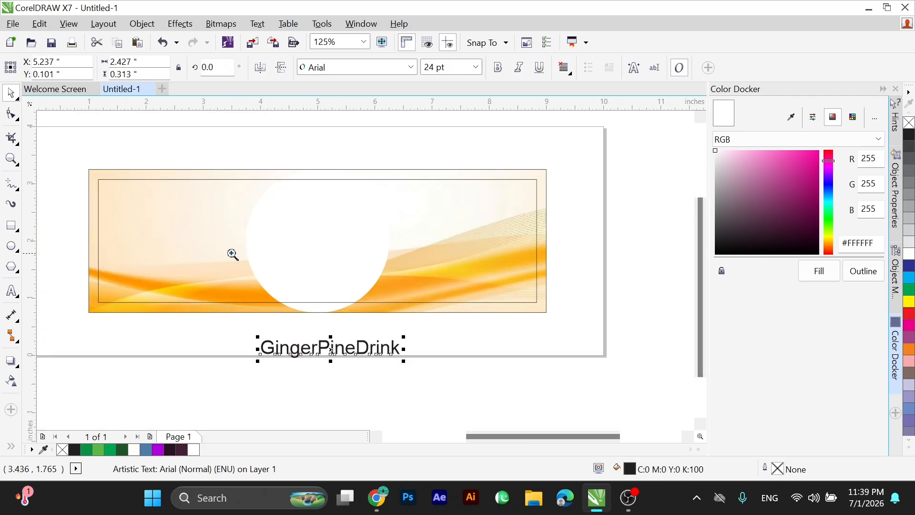
Shrink the clipped white circle from its lower edge up to the inner margin rectangle, making it about 2.33 in high.
{"action": "left_click_drag", "start_coordinate": [232, 254], "coordinate": [591, 414]}
{"action": "left_click", "coordinate": [208, 230]}
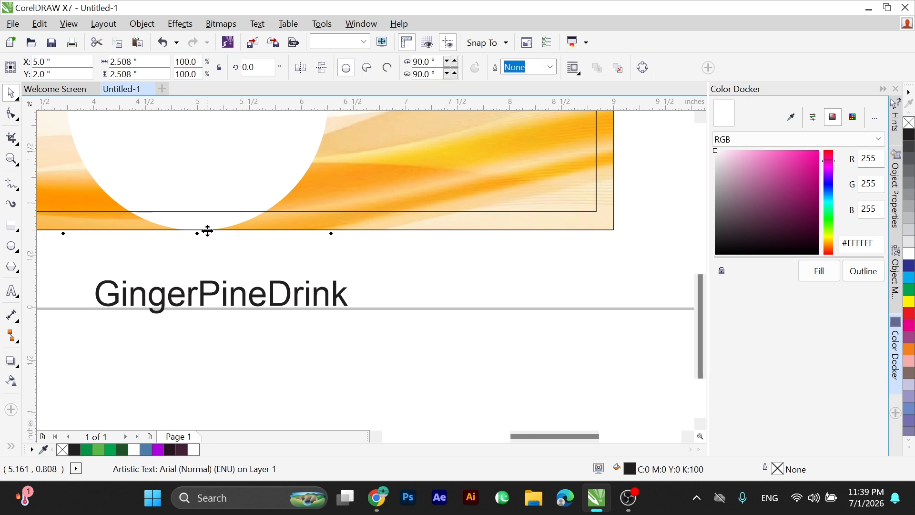
{"action": "left_click_drag", "start_coordinate": [196, 234], "coordinate": [198, 213]}
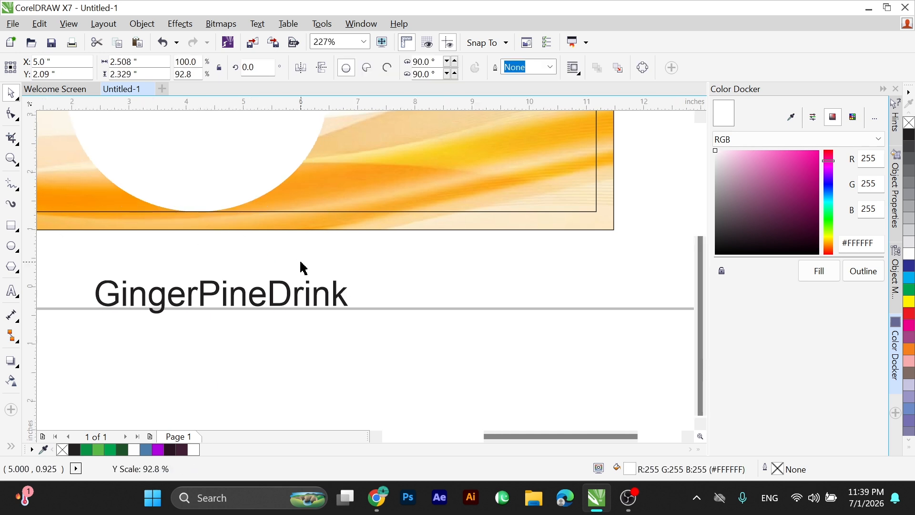
{"action": "scroll", "coordinate": [300, 265], "scroll_direction": "down", "scroll_amount": 2}
Split the GingerPineDrink text into Ginger, Pine and Drink on three lines, as separate text objects.
{"action": "left_click", "coordinate": [265, 285]}
{"action": "key", "text": "F8"}
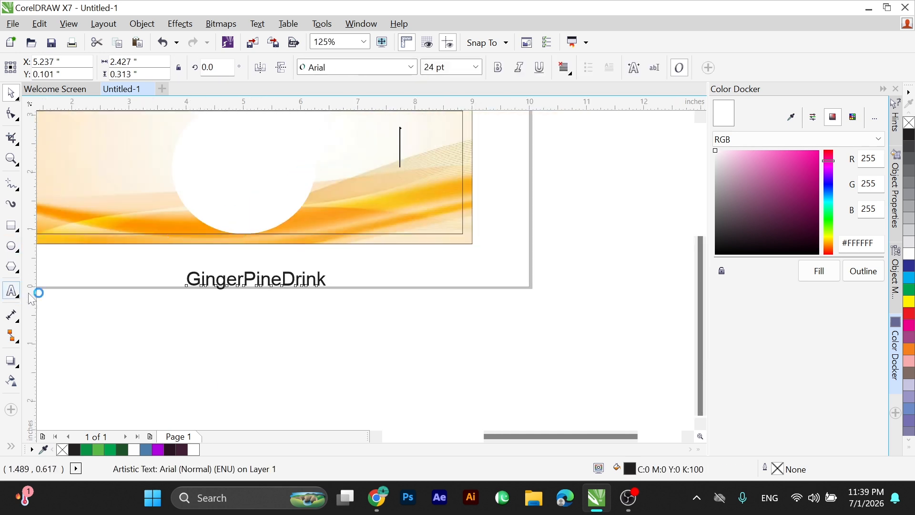
{"action": "left_click", "coordinate": [243, 280]}
{"action": "key", "text": "Return"}
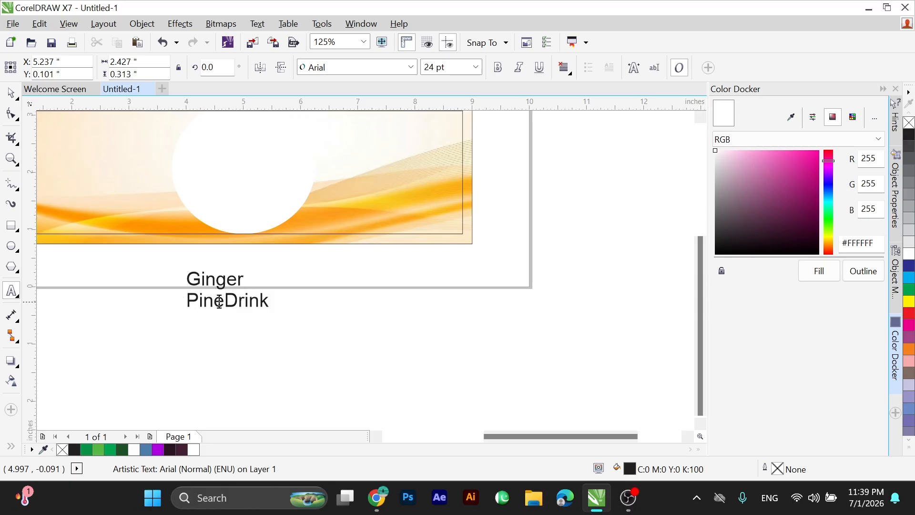
{"action": "left_click", "coordinate": [228, 302]}
{"action": "key", "text": "Return"}
{"action": "key", "text": "Escape"}
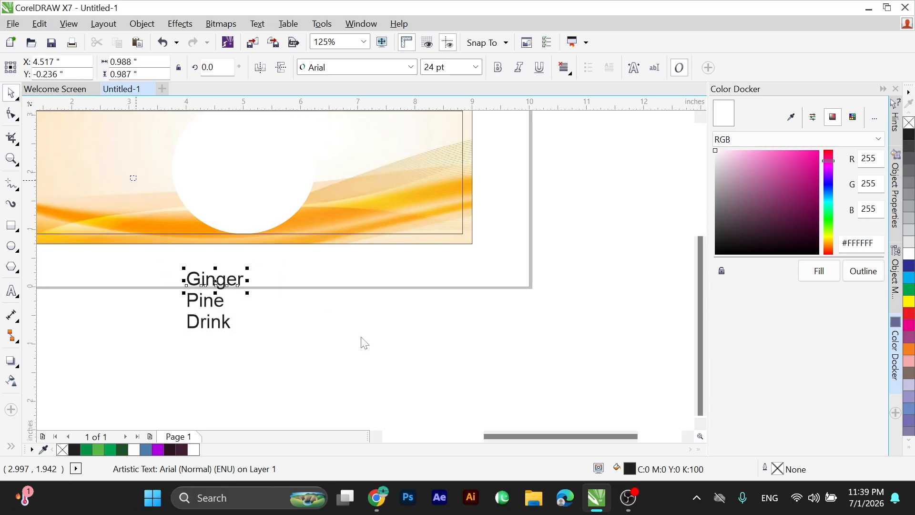
Set the font of the Ginger text to Storybook.
{"action": "scroll", "coordinate": [364, 343], "scroll_direction": "up", "scroll_amount": 3}
{"action": "left_click_drag", "start_coordinate": [178, 261], "coordinate": [403, 395]}
{"action": "left_click", "coordinate": [413, 68]}
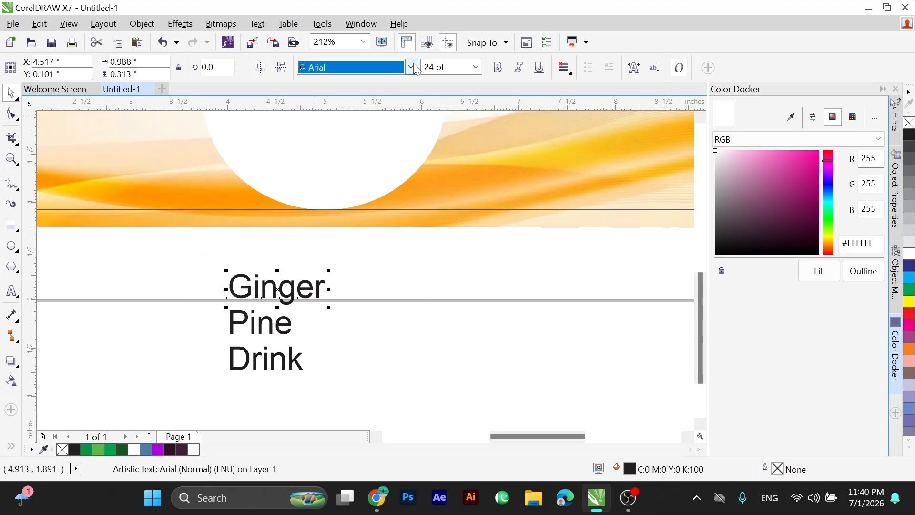
{"action": "left_click", "coordinate": [411, 67]}
{"action": "type", "text": "Sto"}
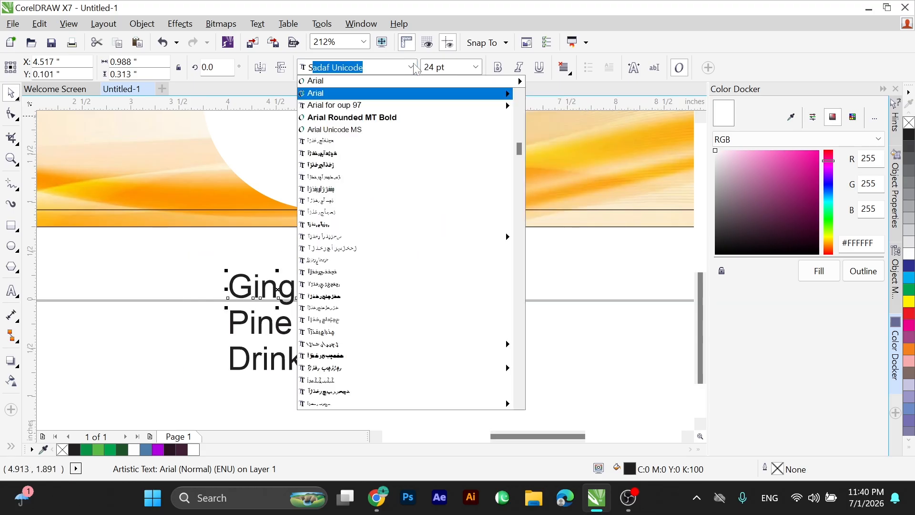
{"action": "type", "text": "rybook"}
{"action": "key", "text": "Return"}
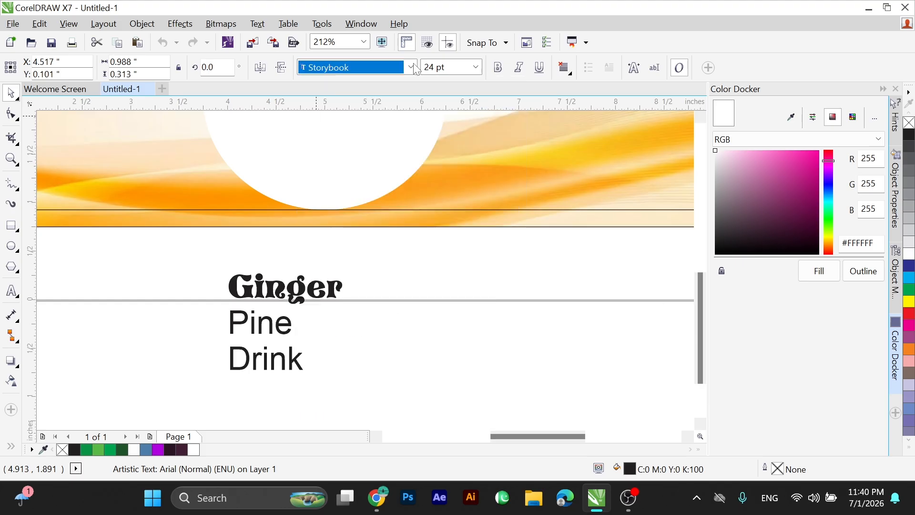
Move the Ginger text onto the upper part of the white circle.
{"action": "left_click_drag", "start_coordinate": [300, 286], "coordinate": [324, 163]}
{"action": "scroll", "coordinate": [305, 234], "scroll_direction": "down", "scroll_amount": 3}
{"action": "key", "text": "F2"}
{"action": "left_click_drag", "start_coordinate": [255, 144], "coordinate": [503, 340]}
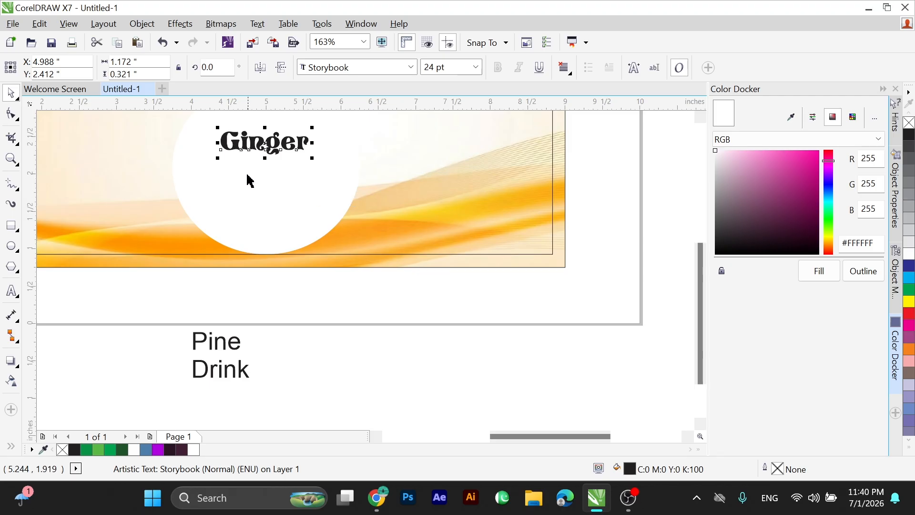
Enlarge the Ginger text to about 37.7 pt and centre it horizontally on the label.
{"action": "scroll", "coordinate": [247, 174], "scroll_direction": "down", "scroll_amount": 2}
{"action": "key", "text": "F2"}
{"action": "left_click_drag", "start_coordinate": [190, 126], "coordinate": [508, 280]}
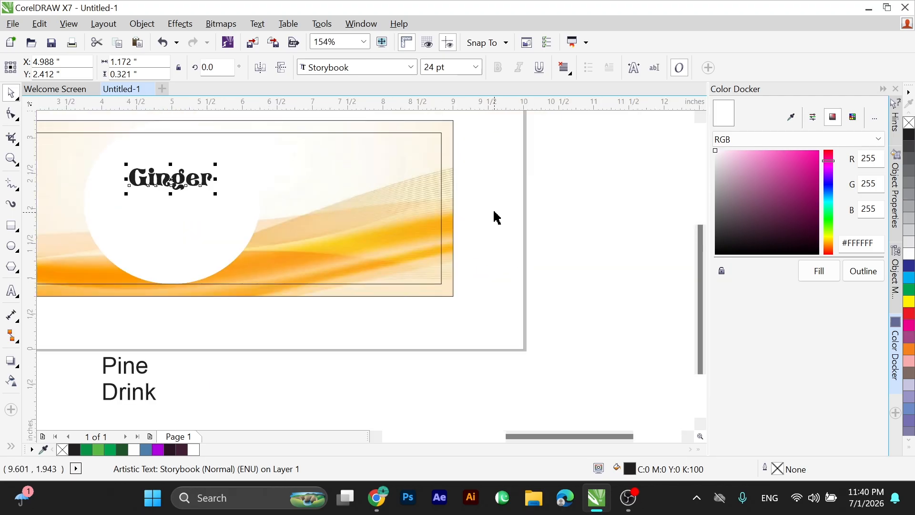
{"action": "left_click_drag", "start_coordinate": [218, 164], "coordinate": [247, 128]}
{"action": "left_click", "coordinate": [221, 267], "text": "shift"}
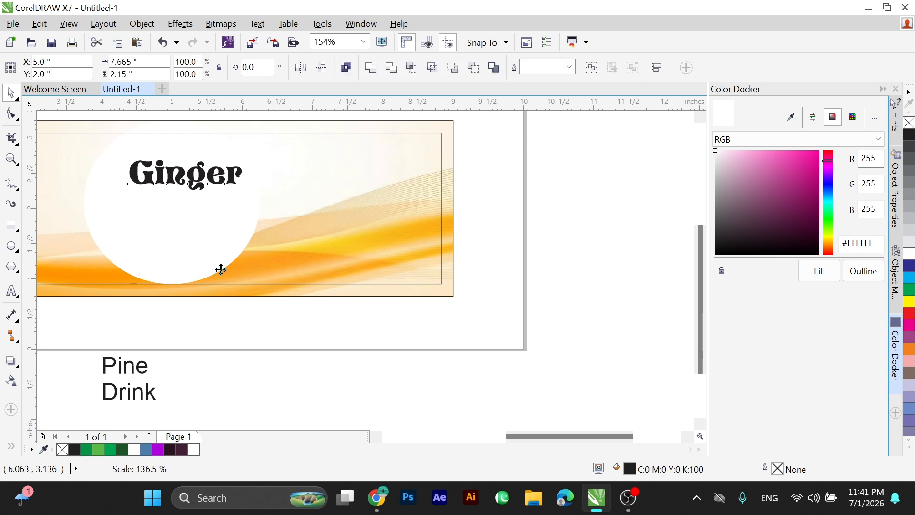
{"action": "key", "text": "c"}
{"action": "left_click_drag", "start_coordinate": [102, 147], "coordinate": [282, 231]}
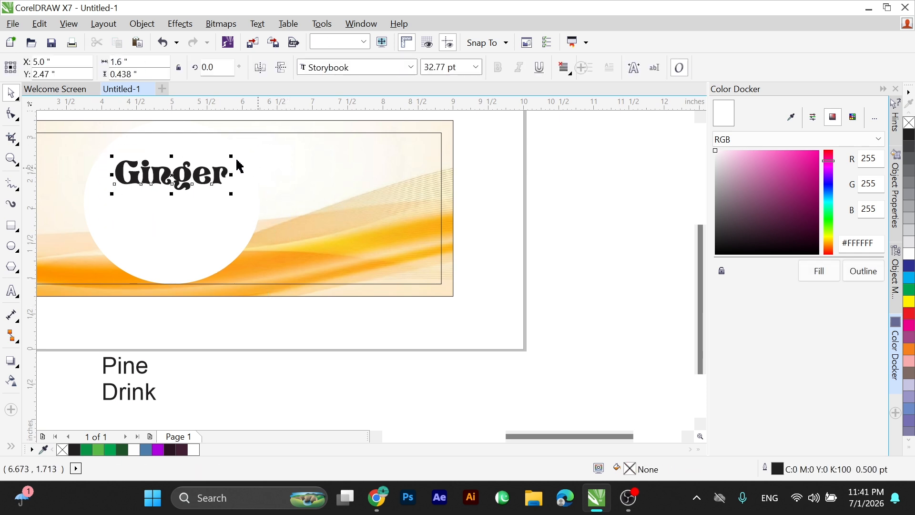
{"action": "left_click_drag", "start_coordinate": [231, 153], "coordinate": [239, 153]}
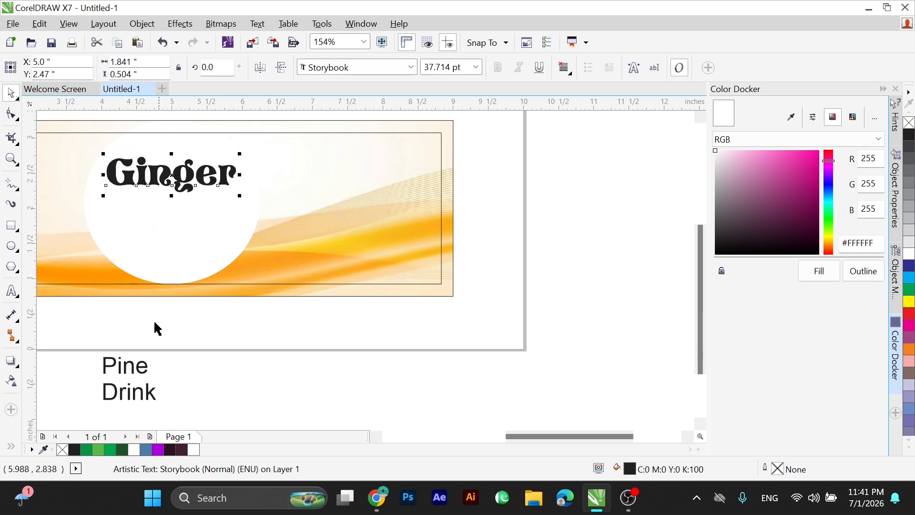
Set the font of the Pine text to Carmine Tango.
{"action": "left_click_drag", "start_coordinate": [159, 363], "coordinate": [179, 384]}
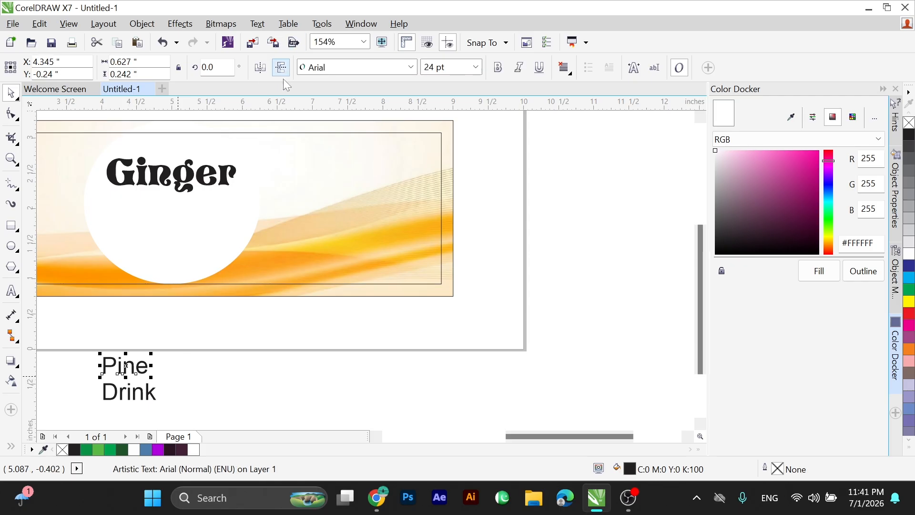
{"action": "left_click", "coordinate": [411, 67]}
{"action": "type", "text": "Can"}
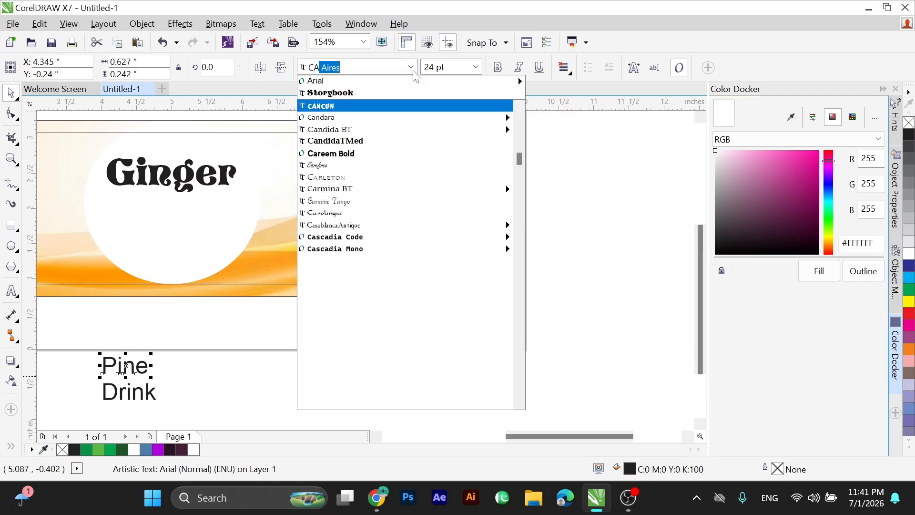
{"action": "type", "text": "dara"}
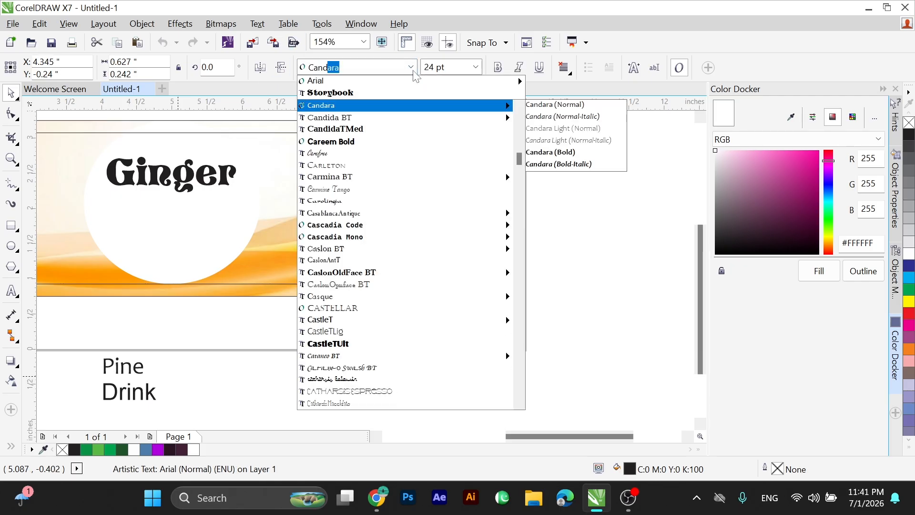
{"action": "key", "text": "Down"}
{"action": "key", "text": "Down"}
{"action": "key", "text": "Down"}
{"action": "key", "text": "Down"}
{"action": "key", "text": "Down"}
{"action": "key", "text": "Down"}
{"action": "key", "text": "Down"}
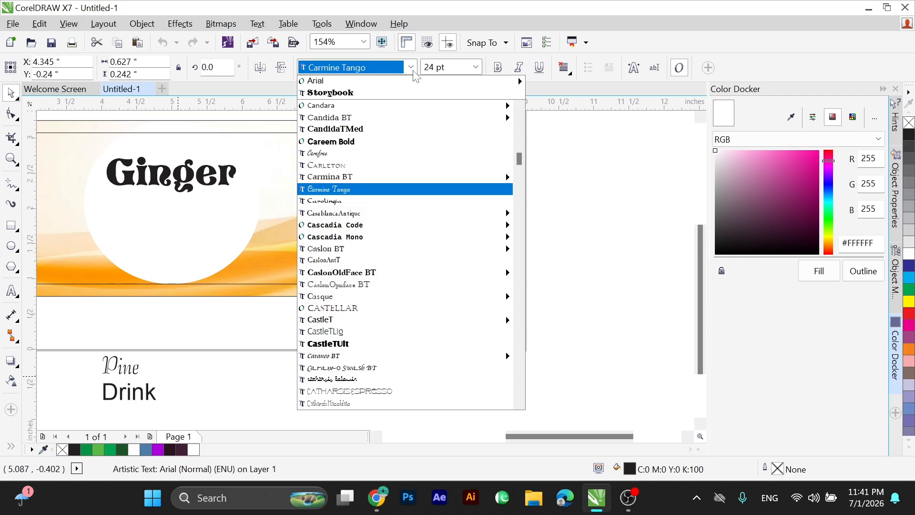
{"action": "key", "text": "Return"}
Preview the fonts from Candara to Casque on the Pine text.
{"action": "left_click", "coordinate": [411, 67]}
{"action": "type", "text": "Candara"}
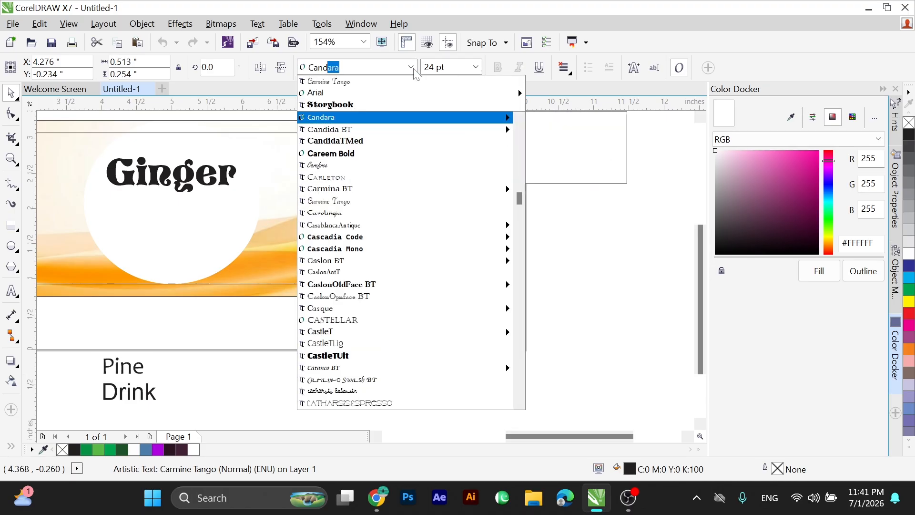
{"action": "key", "text": "Down"}
{"action": "key", "text": "Down"}
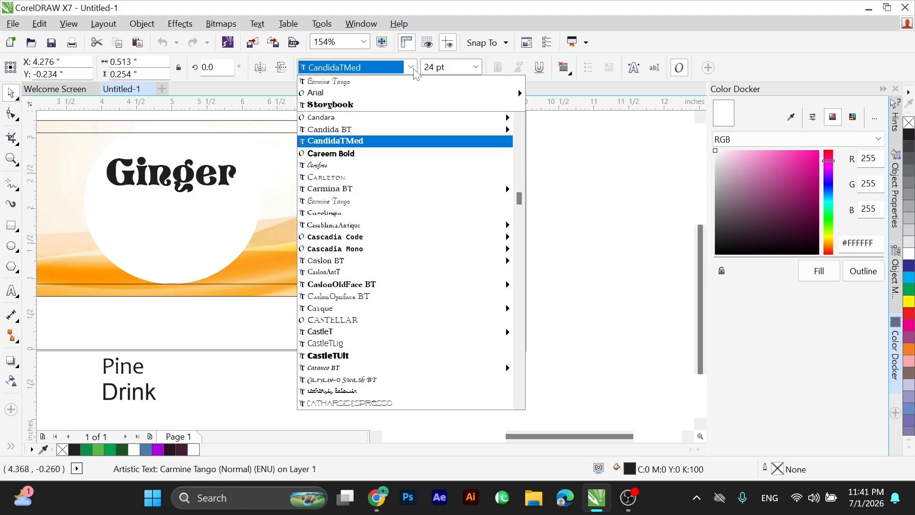
{"action": "key", "text": "Down"}
{"action": "key", "text": "Down"}
{"action": "key", "text": "Down"}
{"action": "key", "text": "Down"}
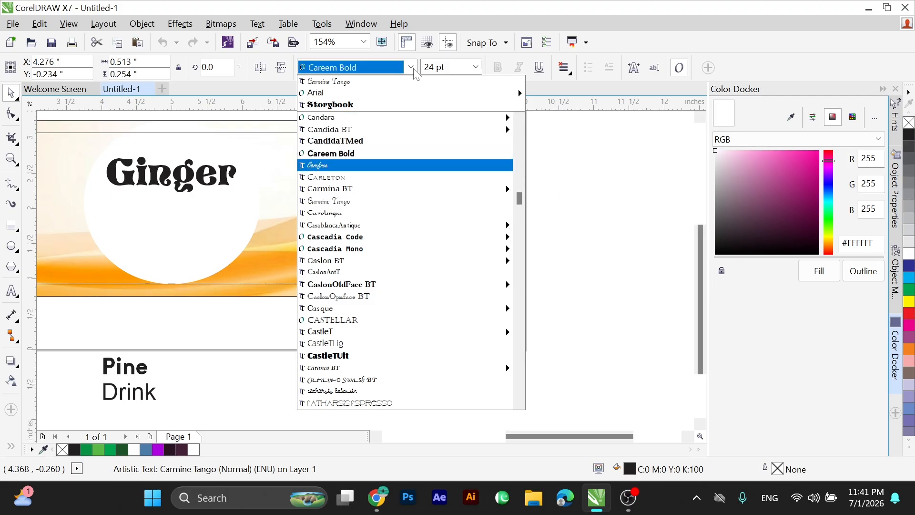
{"action": "key", "text": "Down"}
{"action": "key", "text": "Down"}
{"action": "key", "text": "Down"}
{"action": "key", "text": "Down"}
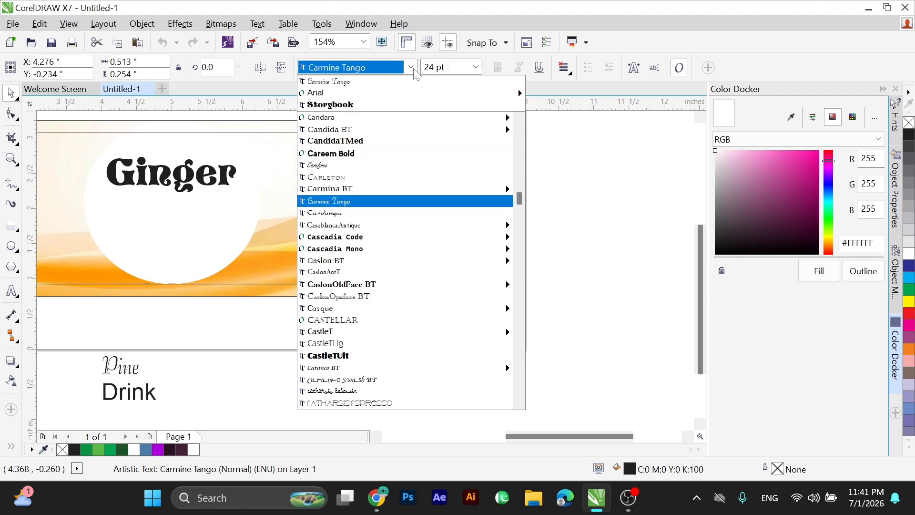
{"action": "key", "text": "Down"}
{"action": "key", "text": "Down"}
{"action": "key", "text": "Down"}
{"action": "key", "text": "Down"}
{"action": "key", "text": "Down"}
{"action": "key", "text": "Down"}
{"action": "left_click", "coordinate": [413, 68]}
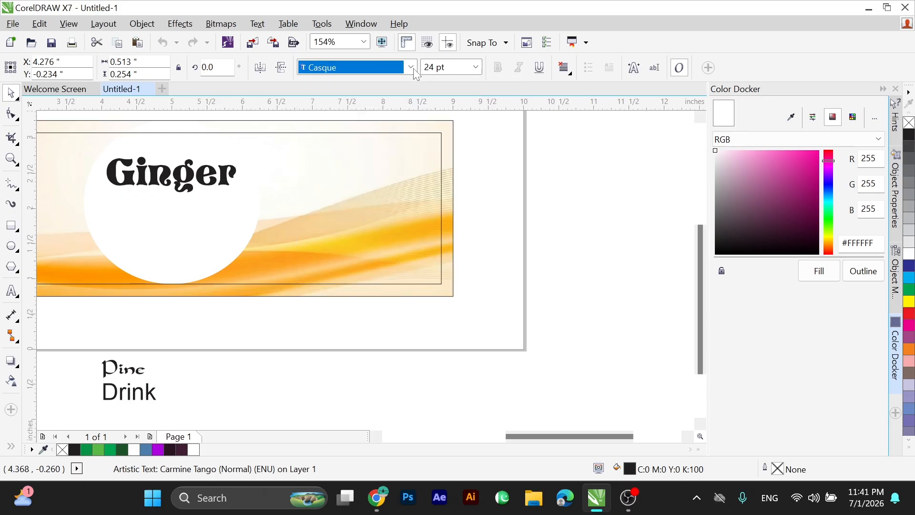
Set the font of the Pine text to Royal Acid.
{"action": "type", "text": "Roya"}
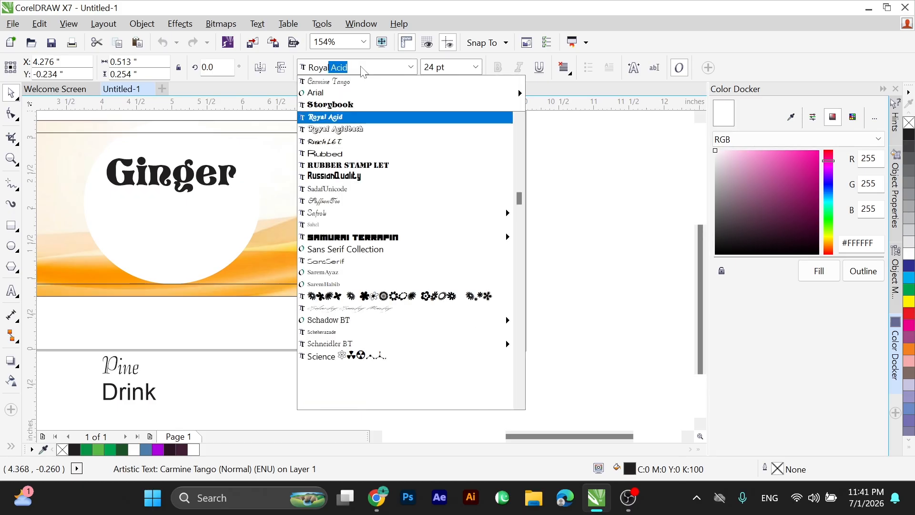
{"action": "key", "text": "Return"}
Place the Pine text on the white circle just below Ginger and enlarge it to about 39 pt.
{"action": "left_click_drag", "start_coordinate": [126, 363], "coordinate": [193, 251]}
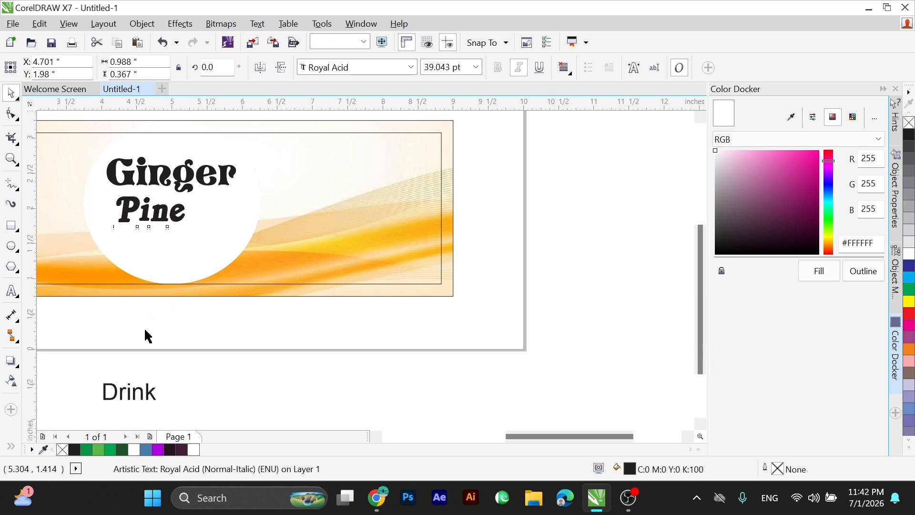
{"action": "key", "text": "Left"}
Set the font of the Drink text to Royal Acid.
{"action": "left_click_drag", "start_coordinate": [78, 355], "coordinate": [202, 428]}
{"action": "left_click", "coordinate": [411, 68]}
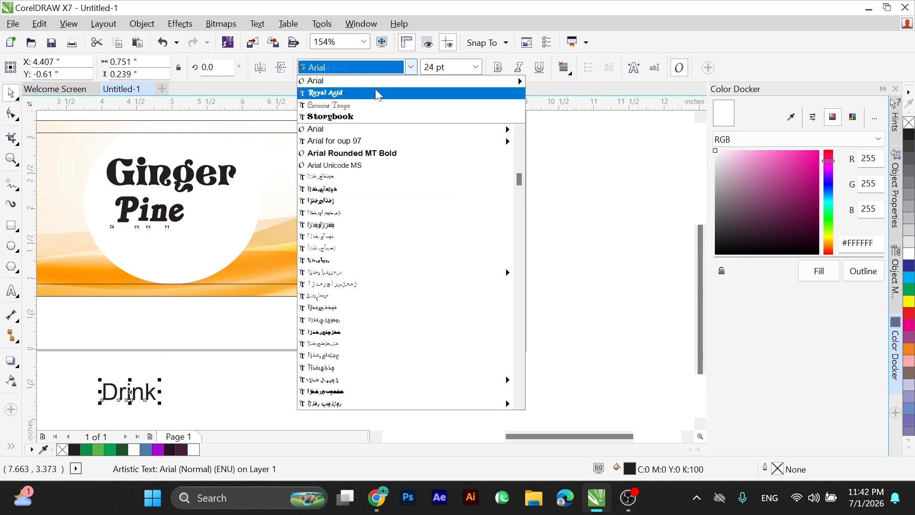
{"action": "left_click", "coordinate": [329, 92]}
Place the Drink text on the white circle closely beneath the right part of Pine.
{"action": "left_click_drag", "start_coordinate": [133, 395], "coordinate": [155, 242]}
{"action": "key", "text": "F2"}
{"action": "left_click_drag", "start_coordinate": [101, 194], "coordinate": [260, 282]}
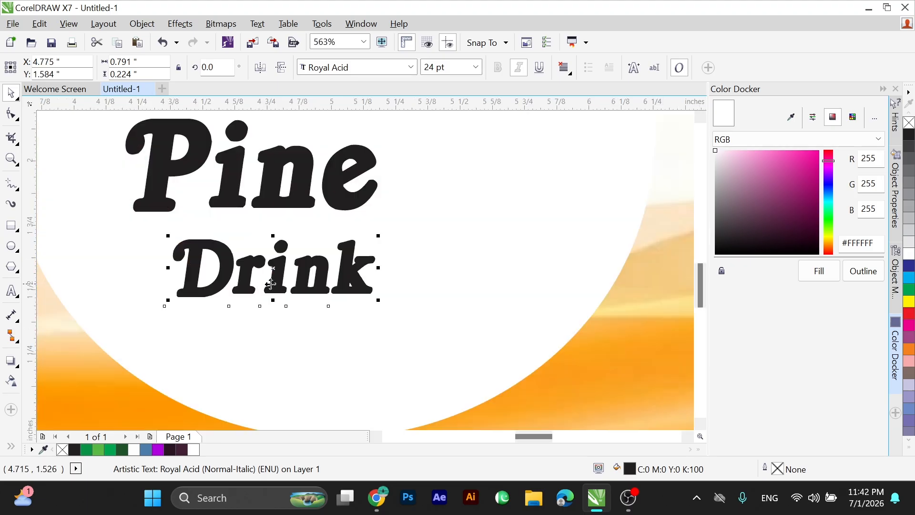
{"action": "key", "text": "Left"}
{"action": "key", "text": "Left"}
{"action": "key", "text": "Up"}
{"action": "key", "text": "Up"}
Align the right edges of the Drink and Pine texts.
{"action": "left_click", "coordinate": [342, 206], "text": "shift"}
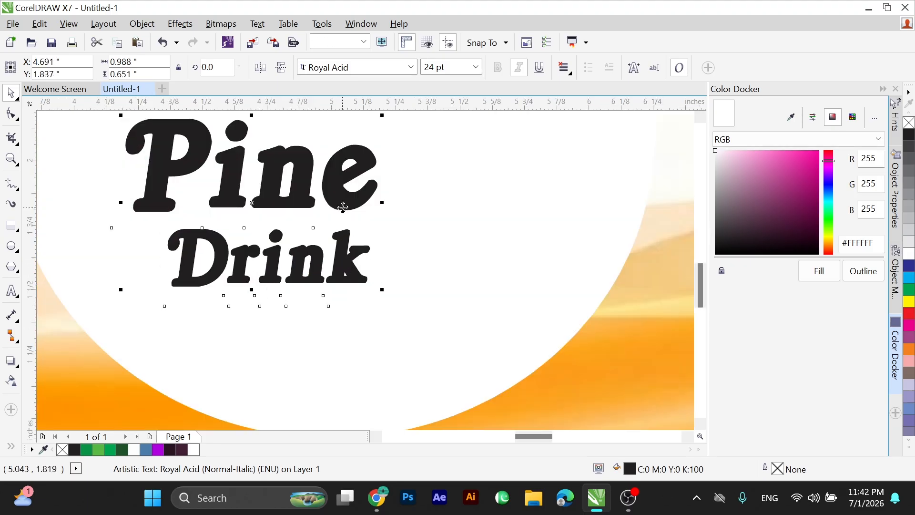
{"action": "key", "text": "r"}
{"action": "scroll", "coordinate": [261, 236], "scroll_direction": "down", "scroll_amount": 2}
{"action": "scroll", "coordinate": [255, 249], "scroll_direction": "down", "scroll_amount": 1}
{"action": "key", "text": "F2"}
{"action": "left_click_drag", "start_coordinate": [176, 157], "coordinate": [423, 269]}
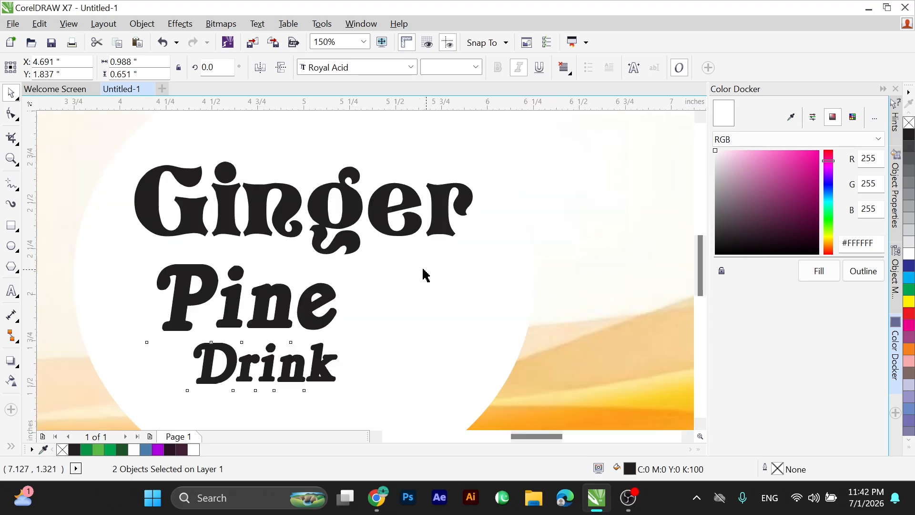
Raise the Ginger text slightly to Y 2.52 inches, keeping it centred on the label.
{"action": "left_click", "coordinate": [347, 221]}
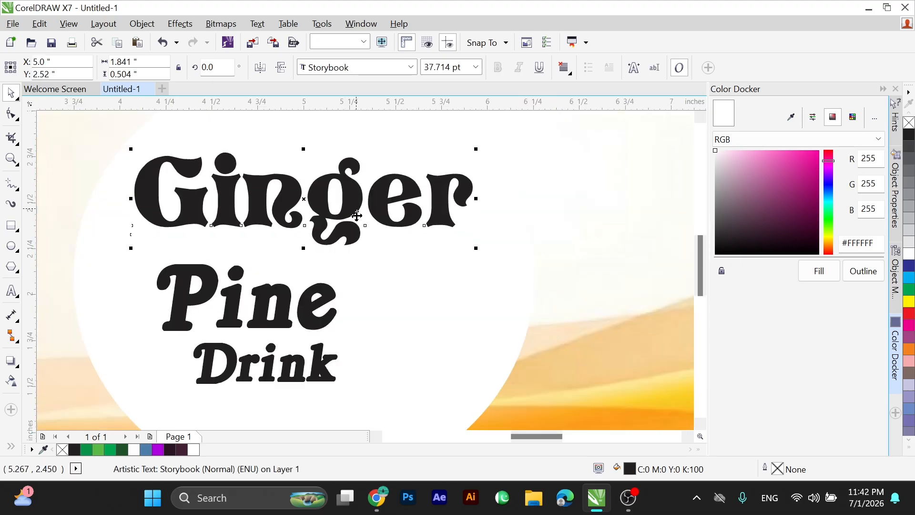
{"action": "left_click_drag", "start_coordinate": [347, 221], "coordinate": [409, 234]}
{"action": "key", "text": "ctrl+z"}
Enlarge the Pine and Drink texts together to about 1.07 by 0.70 inches, extending them toward Ginger's left edge.
{"action": "scroll", "coordinate": [310, 255], "scroll_direction": "down", "scroll_amount": 1}
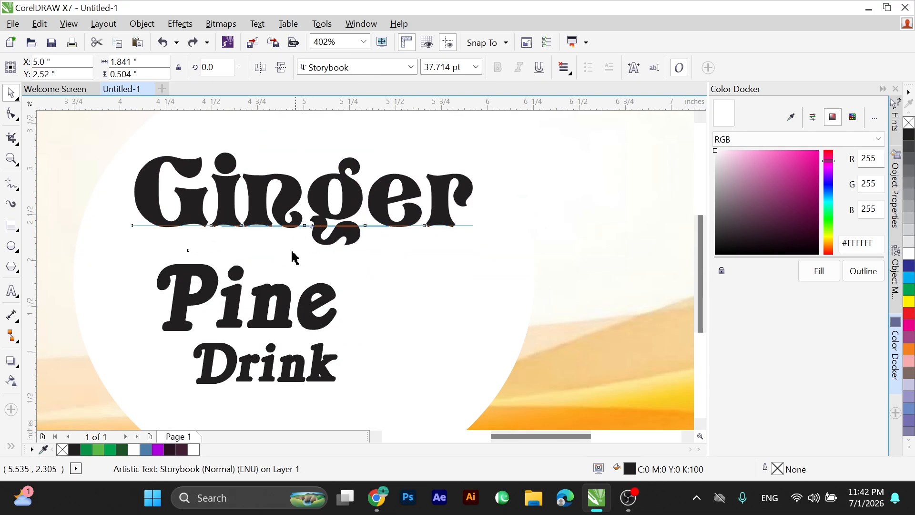
{"action": "left_click_drag", "start_coordinate": [184, 245], "coordinate": [379, 331]}
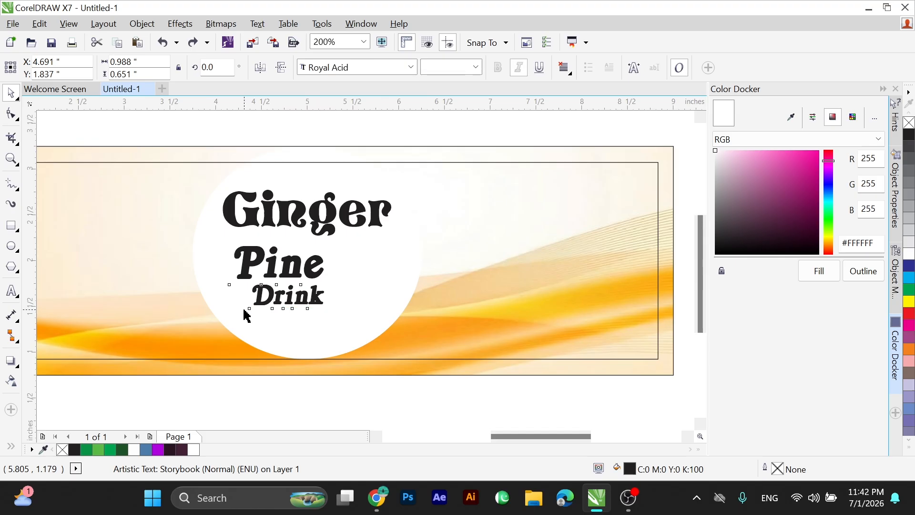
{"action": "mouse_move", "coordinate": [231, 309]}
{"action": "left_mouse_down"}
{"action": "mouse_move", "coordinate": [221, 320]}
{"action": "mouse_move", "coordinate": [229, 310]}
{"action": "left_mouse_up"}
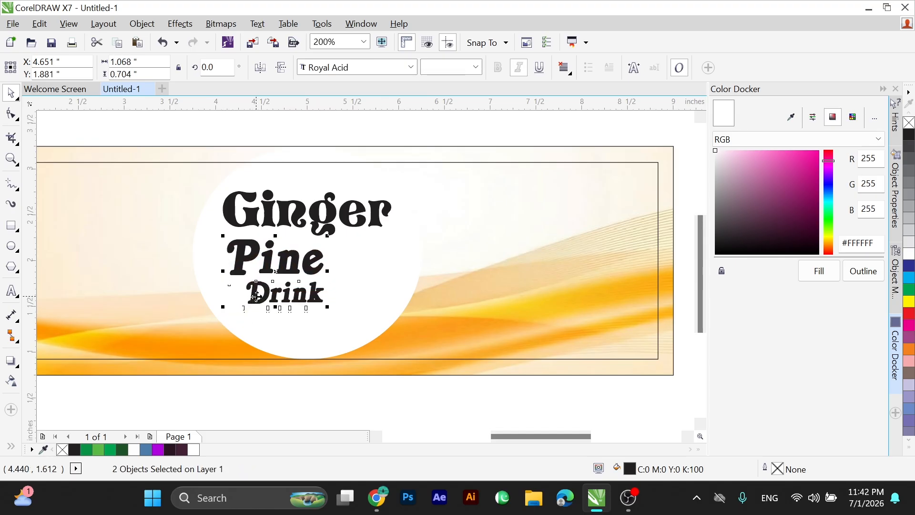
Give the Ginger text a linear fountain fill.
{"action": "left_click", "coordinate": [333, 228]}
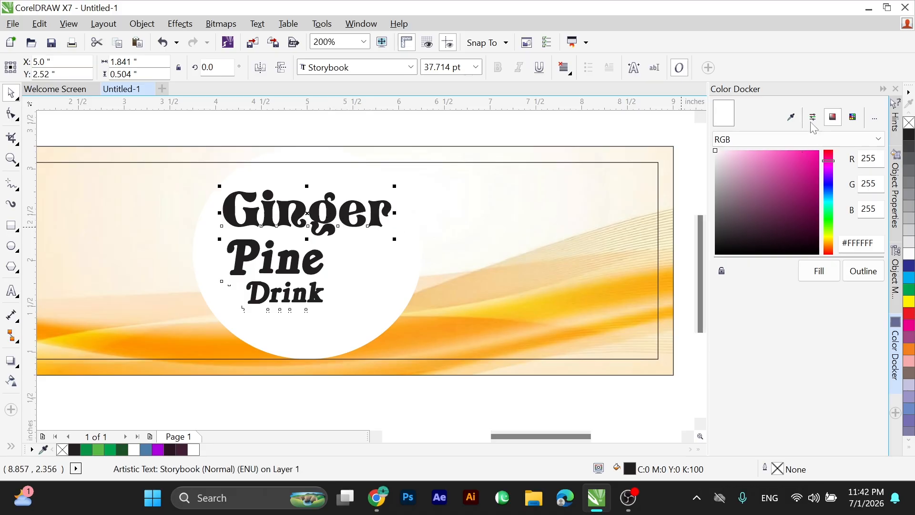
{"action": "left_click", "coordinate": [873, 122]}
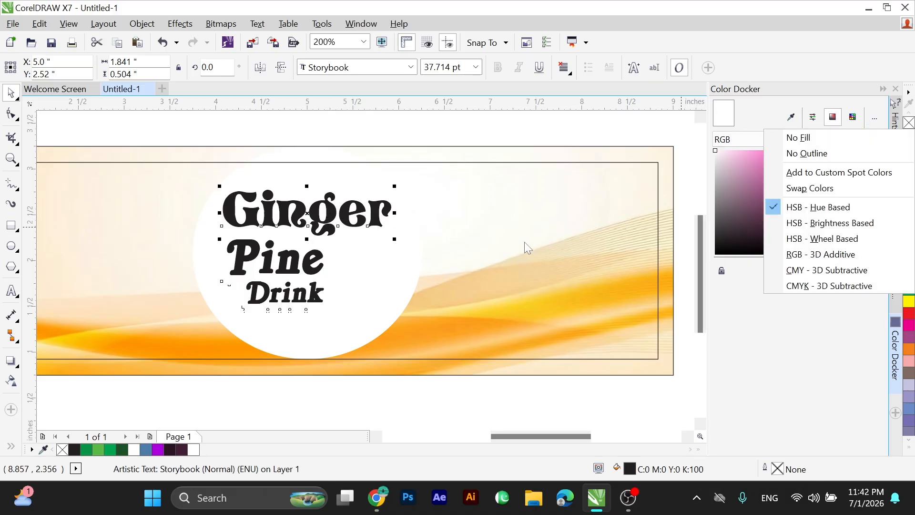
{"action": "left_click", "coordinate": [343, 242]}
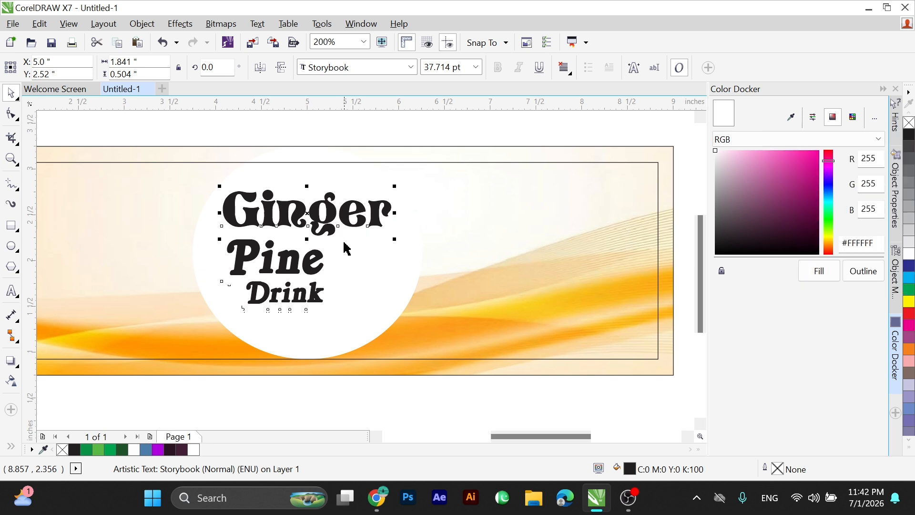
{"action": "key", "text": "F11"}
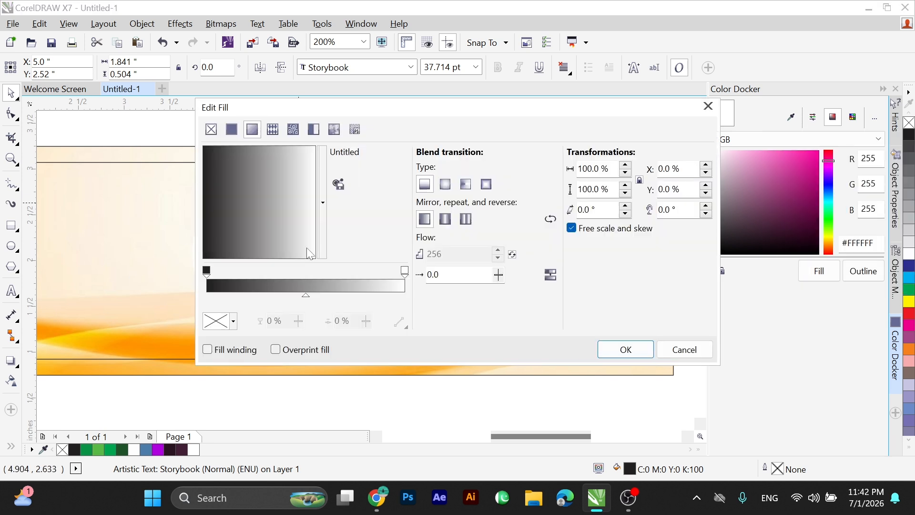
{"action": "left_click_drag", "start_coordinate": [348, 112], "coordinate": [633, 115]}
Set the start colour of Ginger's gradient to a dark green using the RGB model.
{"action": "left_click", "coordinate": [498, 281]}
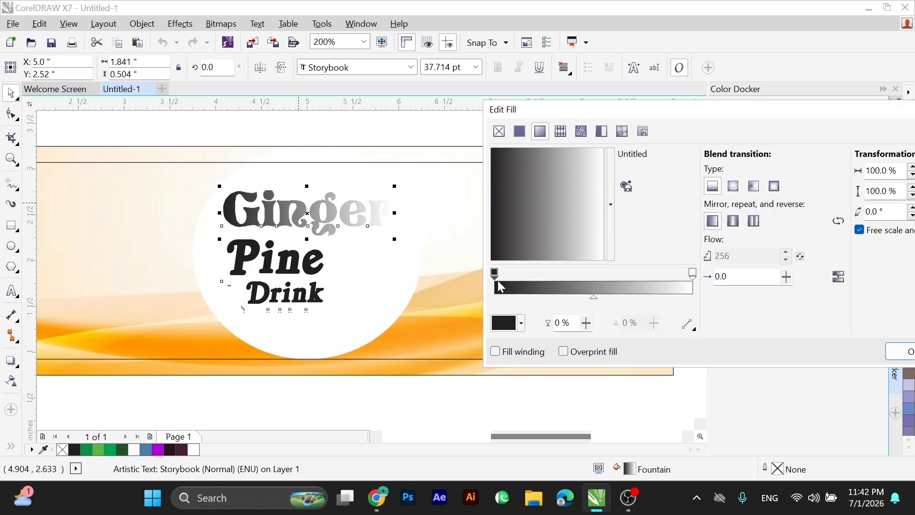
{"action": "left_click", "coordinate": [505, 324]}
{"action": "left_click", "coordinate": [565, 202]}
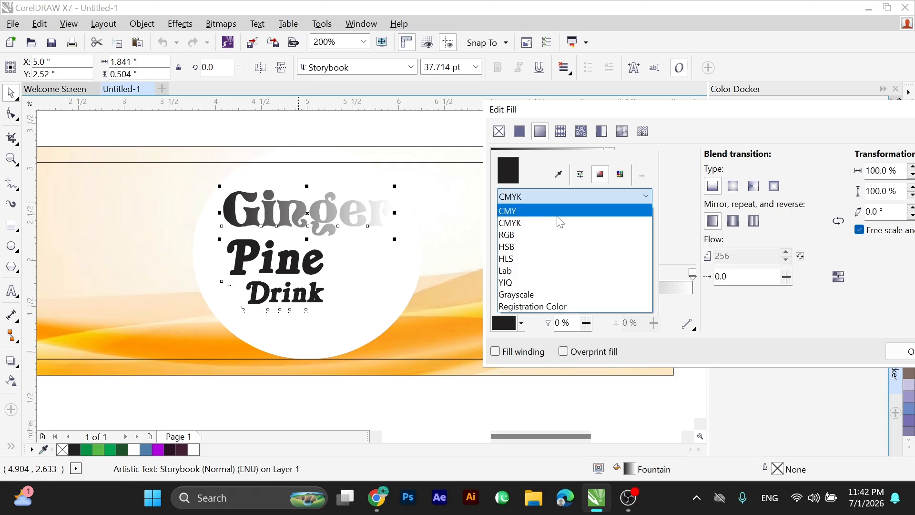
{"action": "left_click", "coordinate": [548, 234]}
{"action": "left_click", "coordinate": [595, 263]}
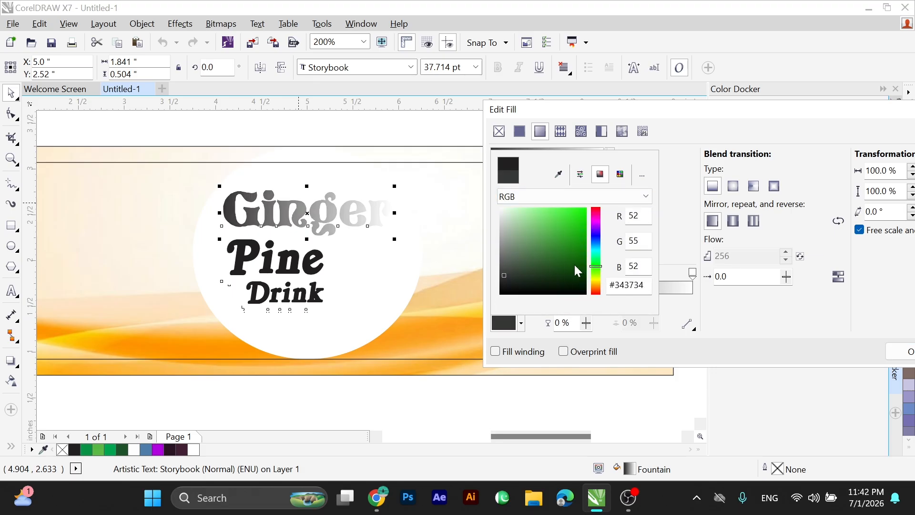
{"action": "left_click", "coordinate": [574, 265]}
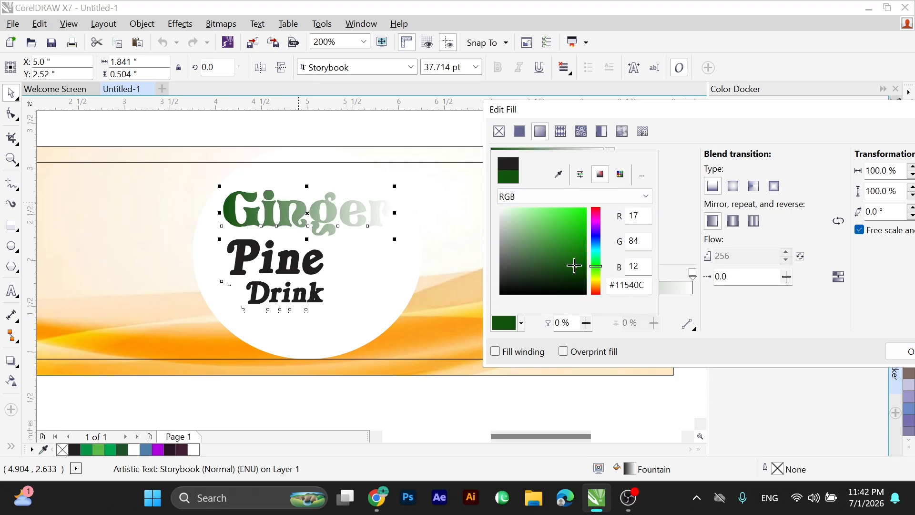
{"action": "left_click_drag", "start_coordinate": [574, 266], "coordinate": [573, 273]}
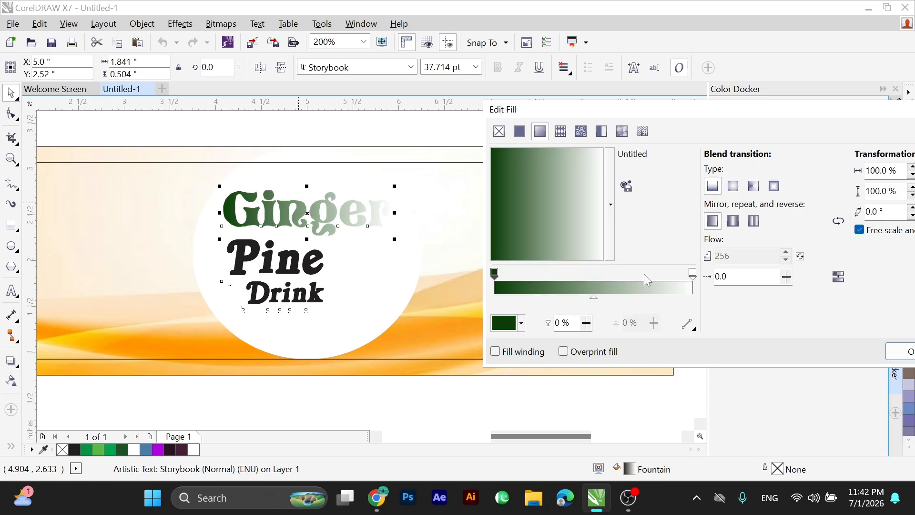
Set the gradient's end colour to a bright green, derived from the dark green sampled on Ginger, and apply the fill.
{"action": "left_click", "coordinate": [691, 274]}
{"action": "left_click", "coordinate": [520, 323]}
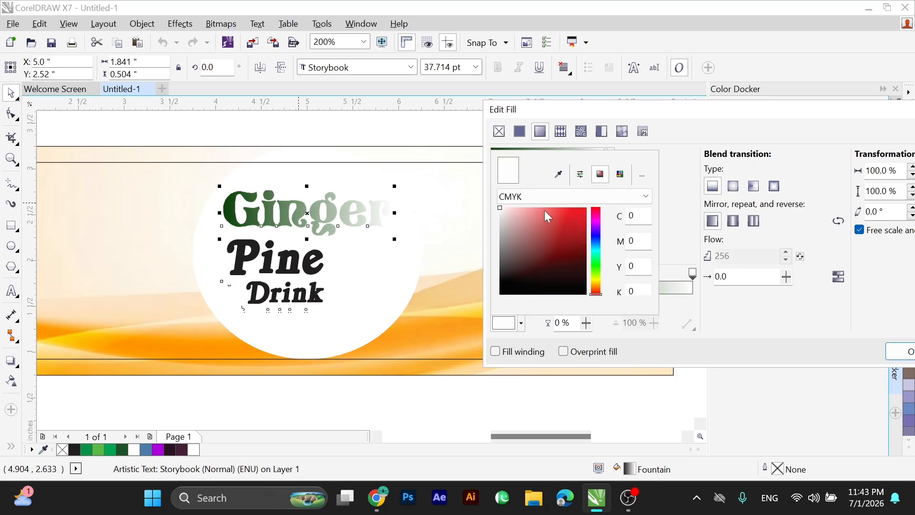
{"action": "left_click", "coordinate": [543, 196]}
{"action": "left_click", "coordinate": [548, 233]}
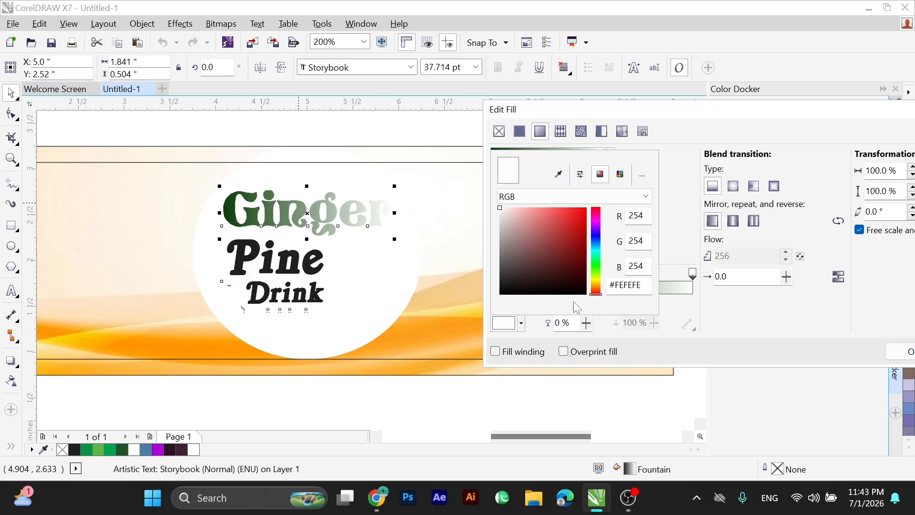
{"action": "left_click", "coordinate": [559, 175]}
{"action": "left_click", "coordinate": [236, 212]}
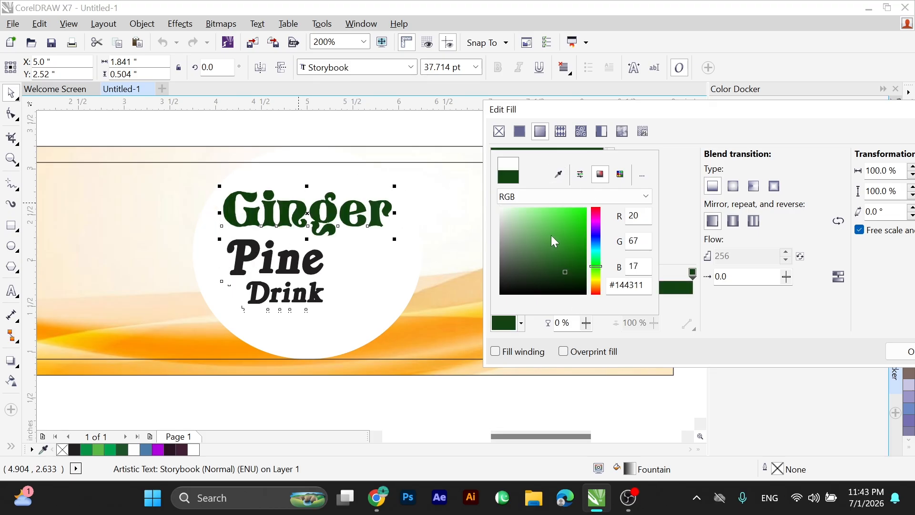
{"action": "left_click", "coordinate": [564, 228]}
{"action": "left_click", "coordinate": [664, 147]}
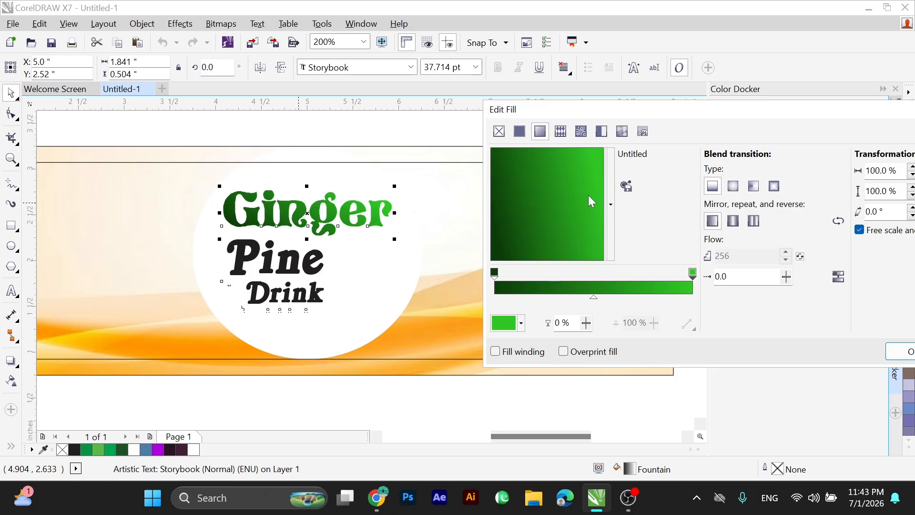
{"action": "left_click", "coordinate": [902, 351]}
Apply Ginger's green gradient fill to the Pine text and raise Pine slightly toward Ginger.
{"action": "scroll", "coordinate": [338, 257], "scroll_direction": "down", "scroll_amount": 1}
{"action": "key", "text": "F2"}
{"action": "left_click_drag", "start_coordinate": [232, 201], "coordinate": [491, 343]}
{"action": "left_click_drag", "start_coordinate": [143, 133], "coordinate": [486, 353]}
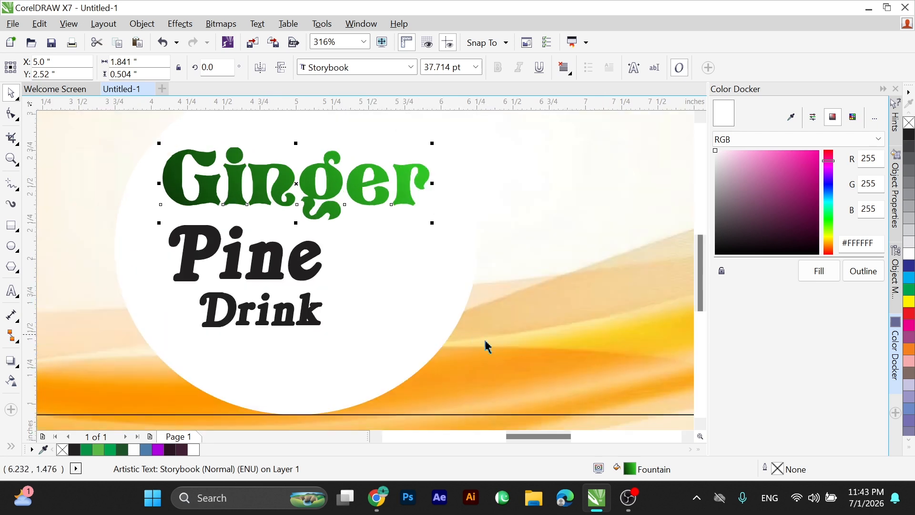
{"action": "left_click_drag", "start_coordinate": [276, 248], "coordinate": [277, 257]}
Move the Drink text up close beneath Pine, to Y 1.72 inches.
{"action": "left_click_drag", "start_coordinate": [168, 278], "coordinate": [415, 364]}
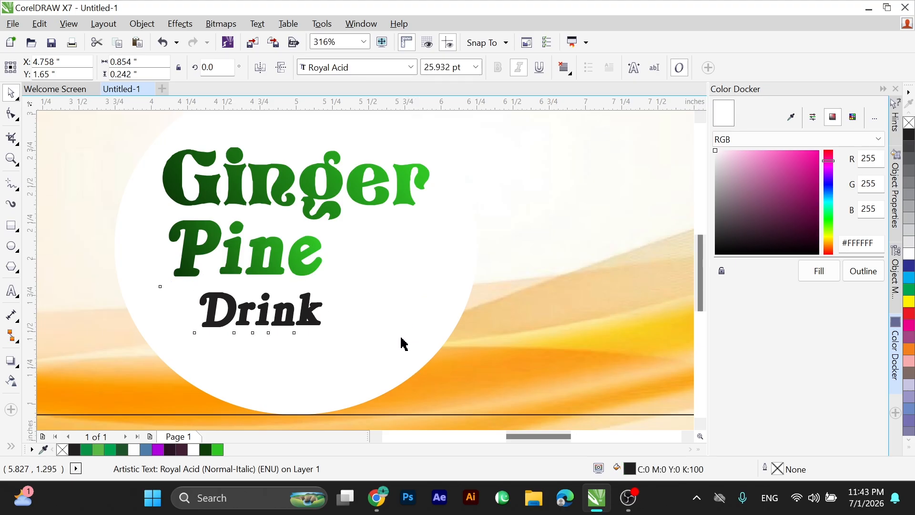
{"action": "key", "text": "Up"}
{"action": "key", "text": "Up"}
{"action": "key", "text": "Up"}
{"action": "key", "text": "Up"}
{"action": "key", "text": "Up"}
{"action": "key", "text": "Up"}
{"action": "key", "text": "Up"}
{"action": "key", "text": "Up"}
{"action": "key", "text": "Down"}
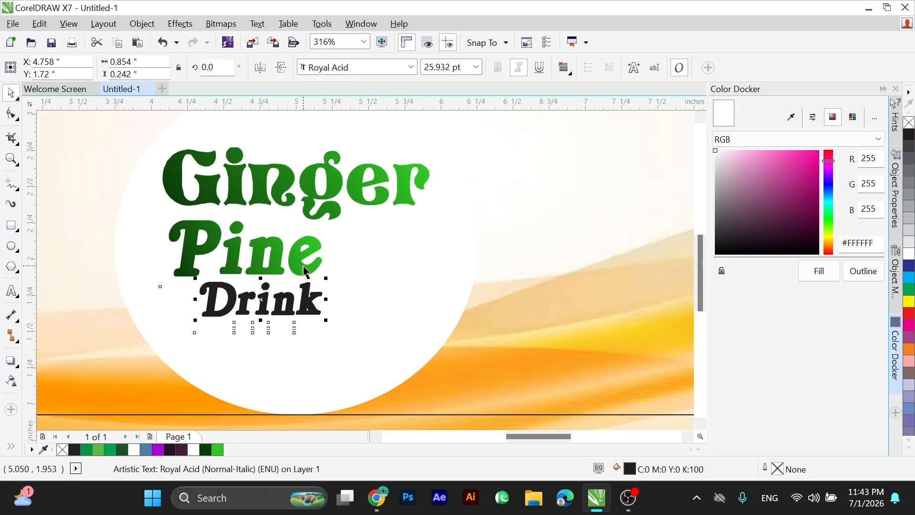
{"action": "left_click", "coordinate": [302, 269], "text": "shift"}
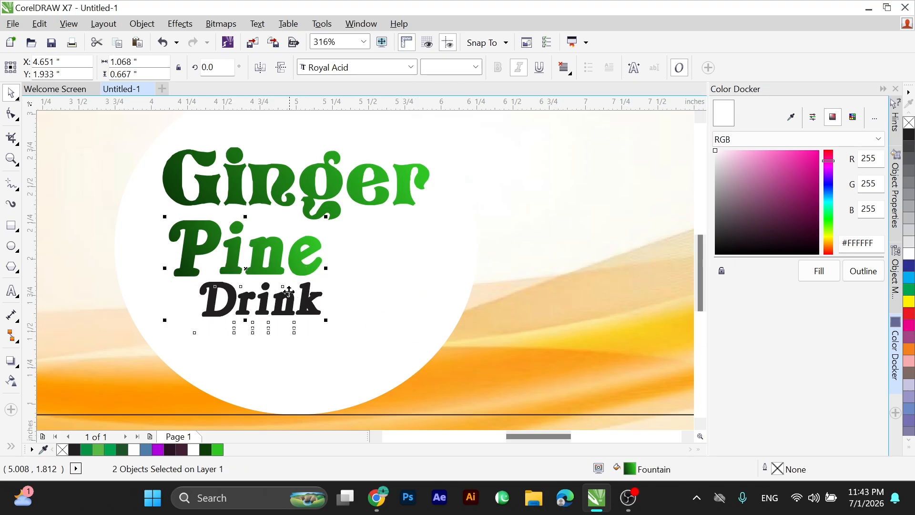
Draw a thin horizontal rectangle about 0.755 by 0.053 inches below the Drink text.
{"action": "scroll", "coordinate": [353, 367], "scroll_direction": "up", "scroll_amount": 2}
{"action": "left_click", "coordinate": [370, 368]}
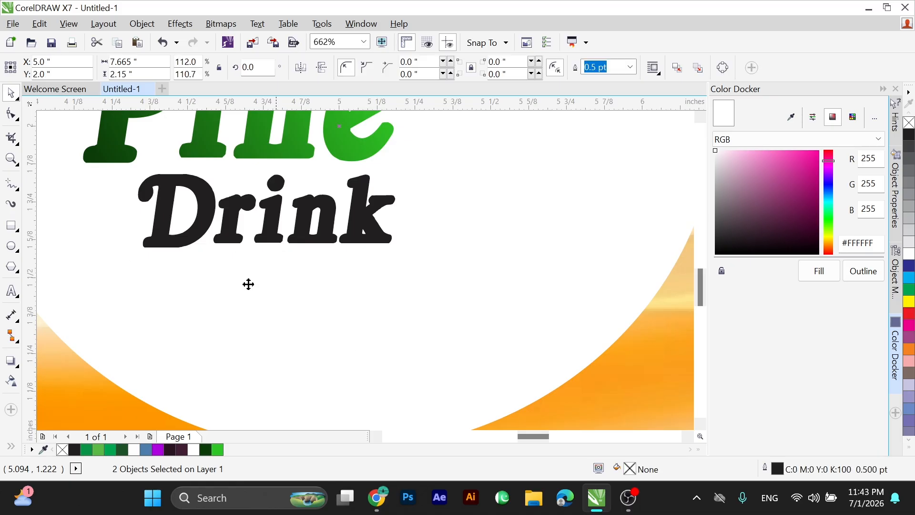
{"action": "left_click_drag", "start_coordinate": [154, 268], "coordinate": [385, 286]}
{"action": "left_click_drag", "start_coordinate": [419, 341], "coordinate": [444, 344]}
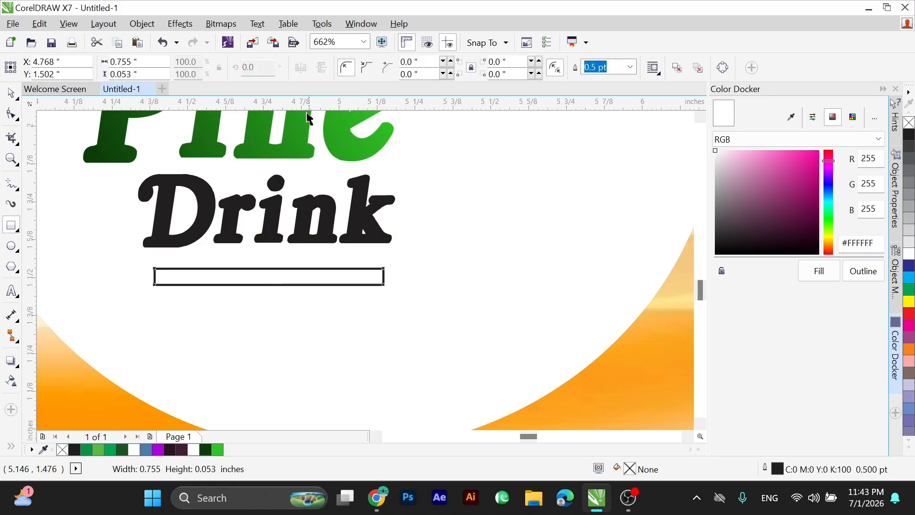
Place a horizontal guideline through the vertical centre of the thin rectangle.
{"action": "key", "text": "space"}
{"action": "left_click_drag", "start_coordinate": [266, 251], "coordinate": [266, 245]}
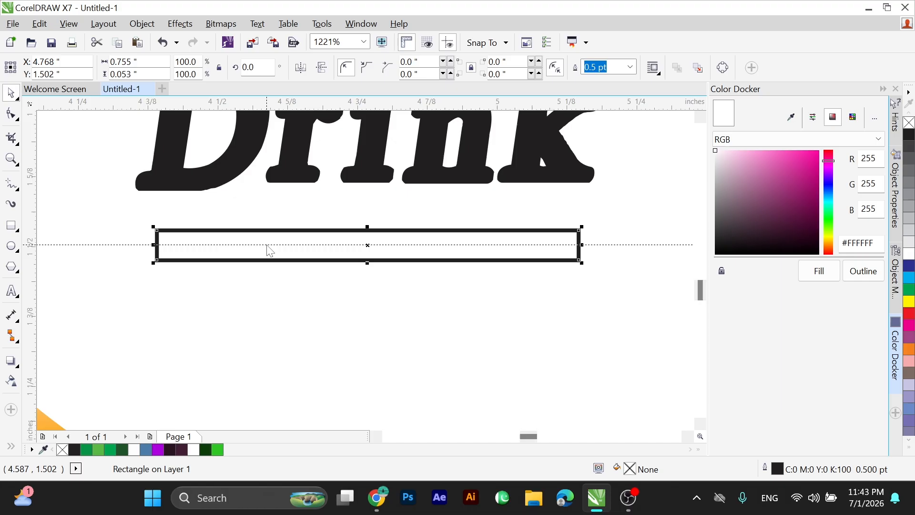
Convert the thin rectangle below Drink to curves and reshape it into a wedge tapering to a point at the guideline on its left end.
{"action": "left_click", "coordinate": [186, 238]}
{"action": "key", "text": "ctrl+q"}
{"action": "left_click", "coordinate": [12, 114]}
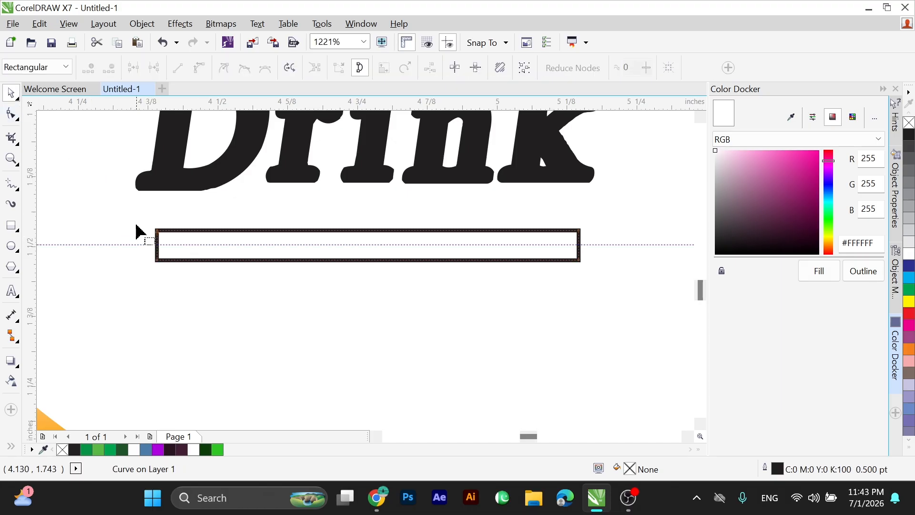
{"action": "double_click", "coordinate": [158, 245]}
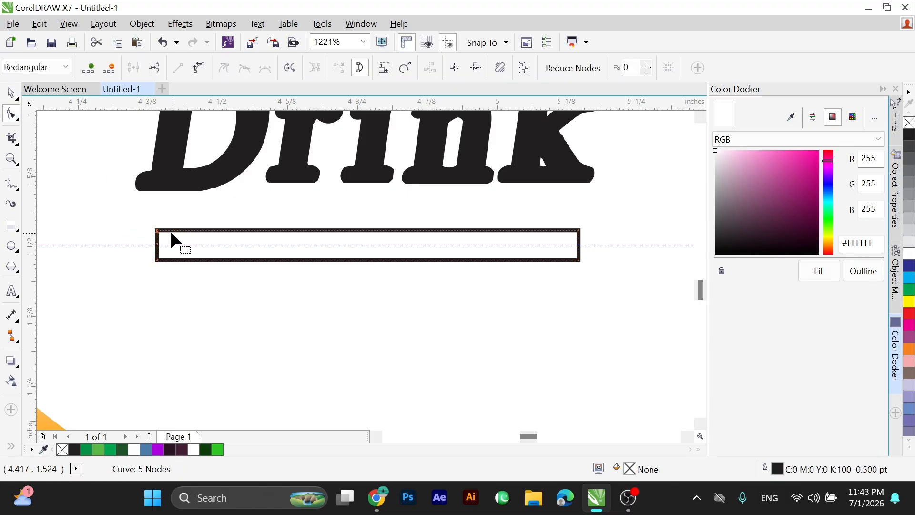
{"action": "key", "text": "Delete"}
{"action": "left_click_drag", "start_coordinate": [141, 250], "coordinate": [194, 292]}
{"action": "key", "text": "Delete"}
{"action": "key", "text": "space"}
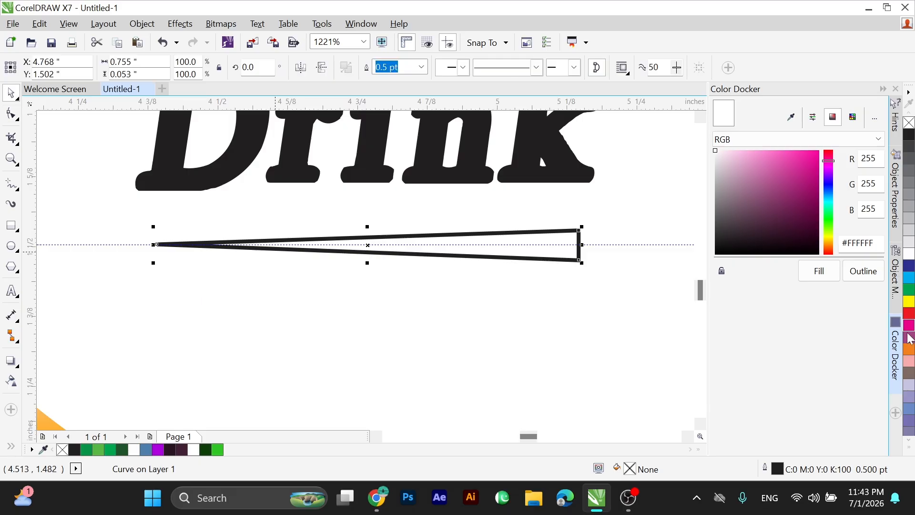
Fill the wedge with orange (C0 M60 Y100 K0) and remove its outline.
{"action": "left_click", "coordinate": [909, 349]}
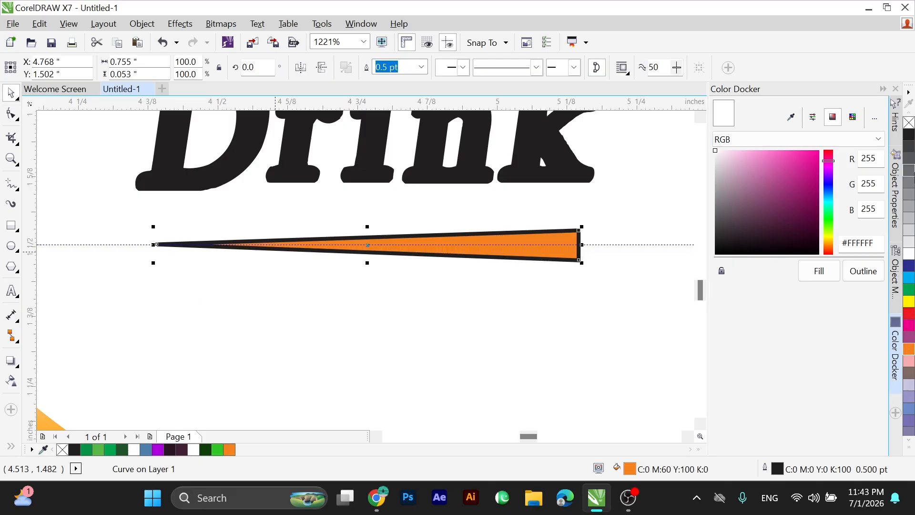
{"action": "right_click", "coordinate": [908, 123]}
Align the wedge's right end with the right edge of the Drink text and delete the guideline.
{"action": "scroll", "coordinate": [576, 247], "scroll_direction": "down", "scroll_amount": 2}
{"action": "left_click", "coordinate": [500, 210], "text": "shift"}
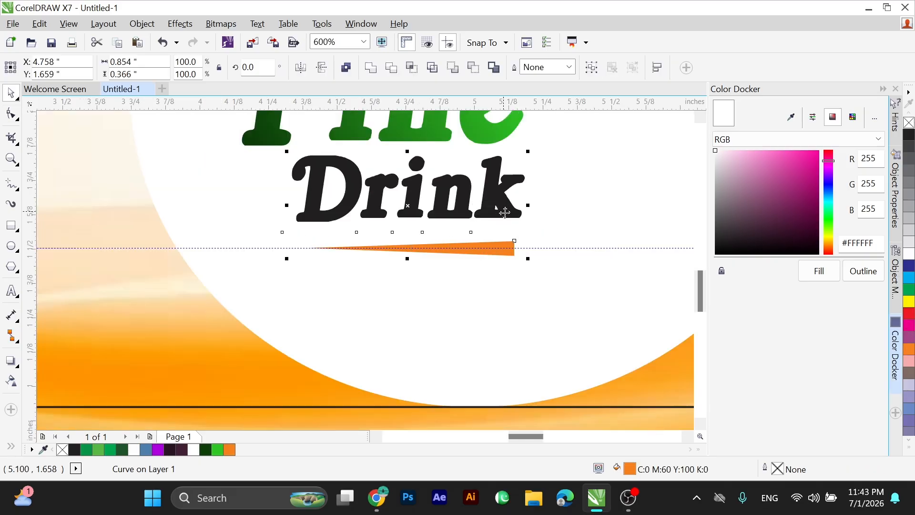
{"action": "left_click", "coordinate": [534, 247]}
{"action": "key", "text": "Delete"}
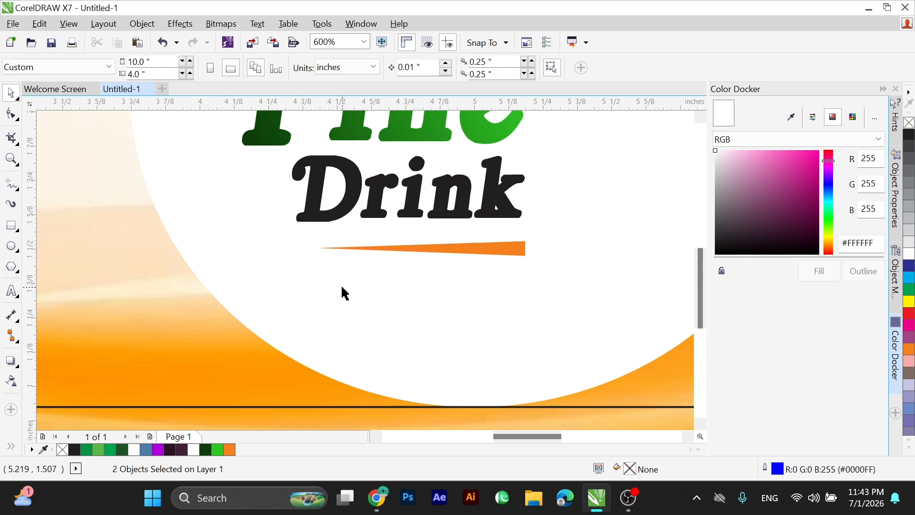
{"action": "scroll", "coordinate": [341, 291], "scroll_direction": "down", "scroll_amount": 2}
{"action": "key", "text": "F2"}
{"action": "left_click_drag", "start_coordinate": [205, 161], "coordinate": [505, 311]}
{"action": "left_click_drag", "start_coordinate": [527, 323], "coordinate": [600, 343]}
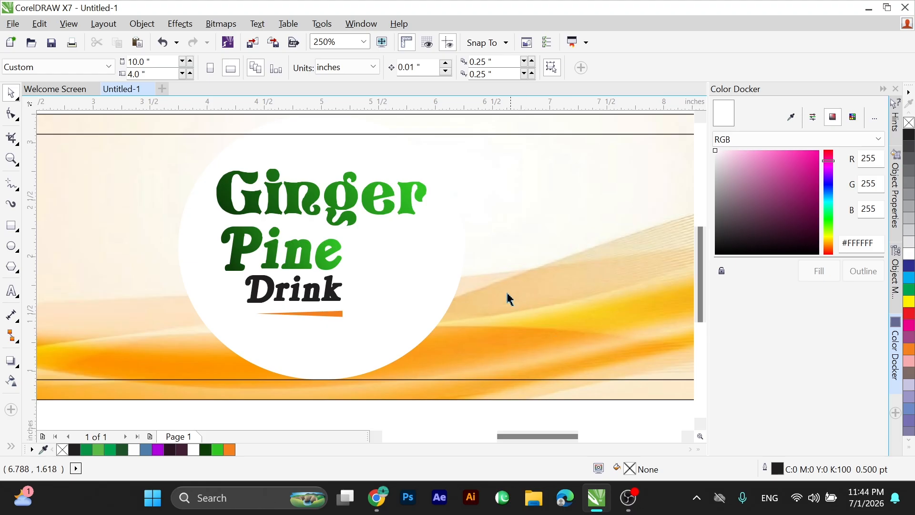
{"action": "scroll", "coordinate": [412, 236], "scroll_direction": "down", "scroll_amount": 1}
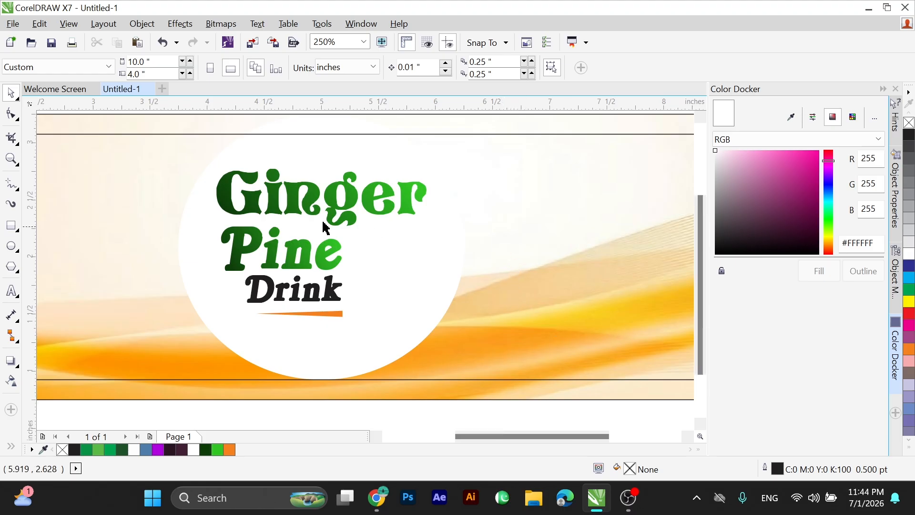
{"action": "key", "text": "F2"}
{"action": "left_click_drag", "start_coordinate": [235, 163], "coordinate": [491, 350]}
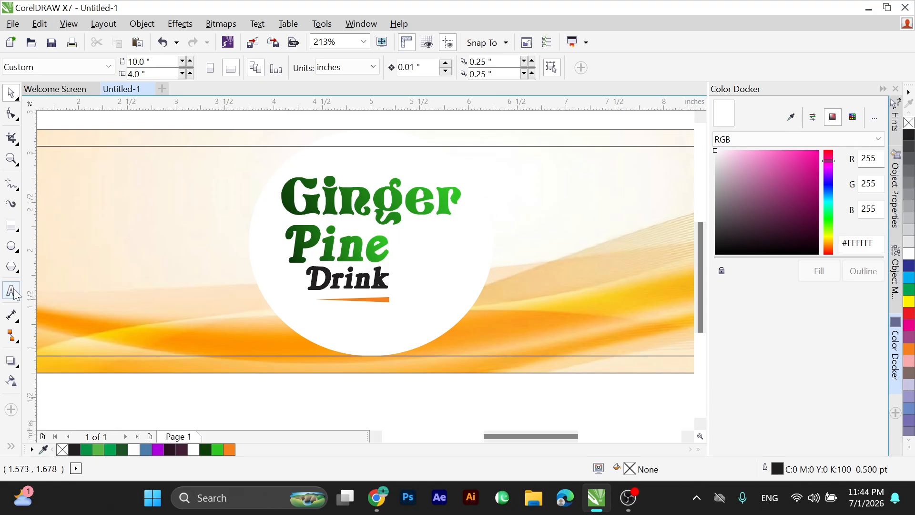
Add the tagline text “Just sip and say”, enclosed in curly double quotation marks, just below the label.
{"action": "left_click", "coordinate": [247, 405]}
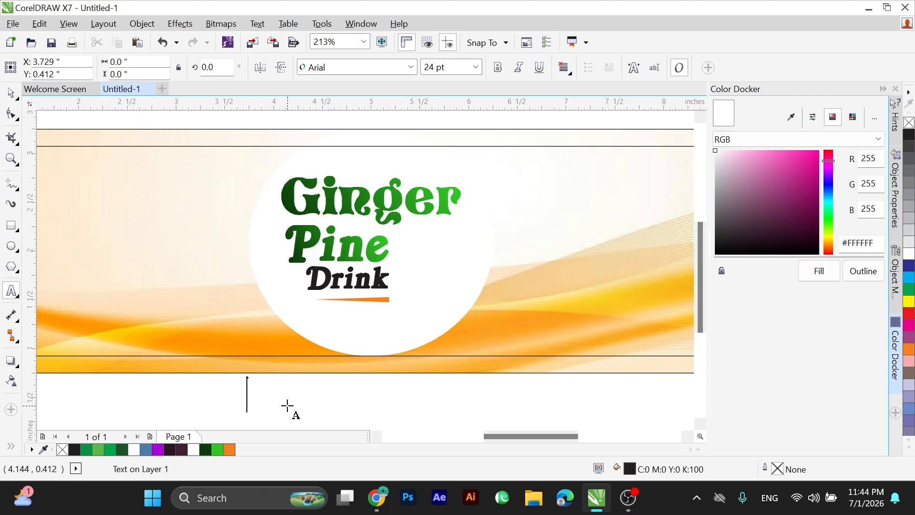
{"action": "type", "text": "Just Sip"}
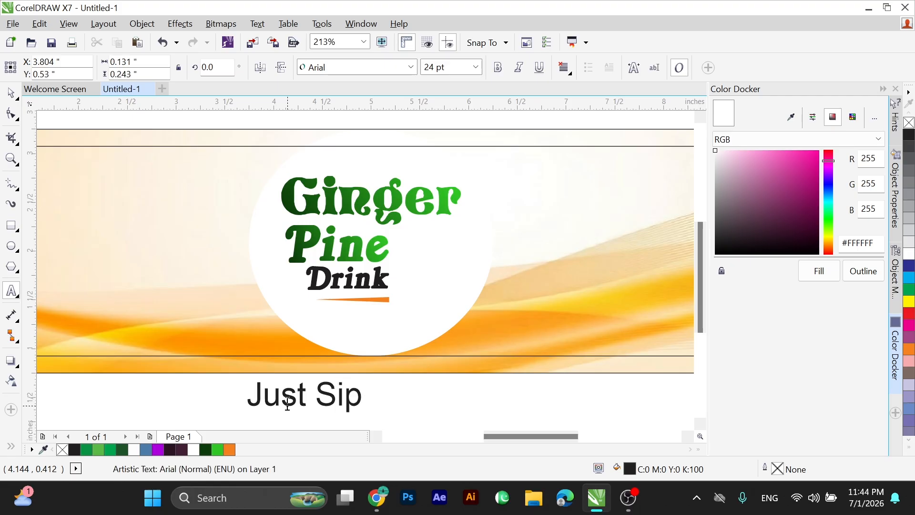
{"action": "key", "text": "ctrl+a"}
{"action": "type", "text": "Jus"}
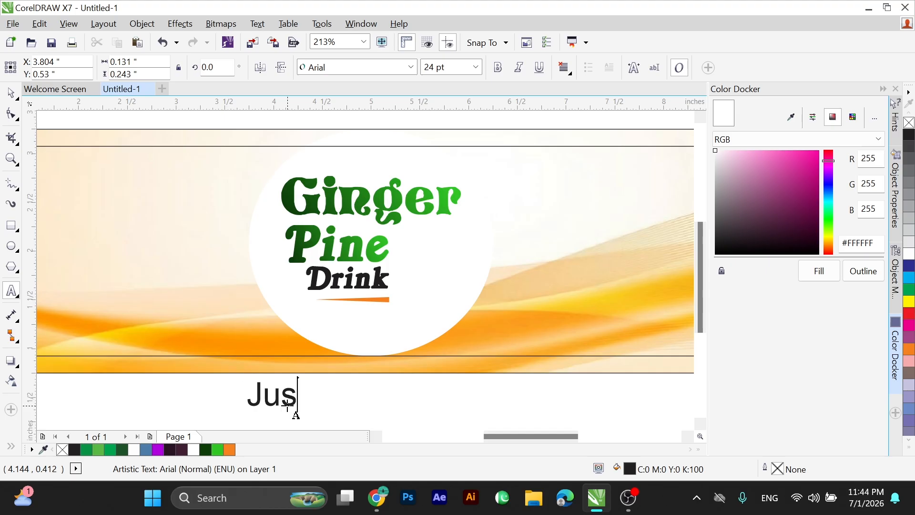
{"action": "type", "text": "t sip a"}
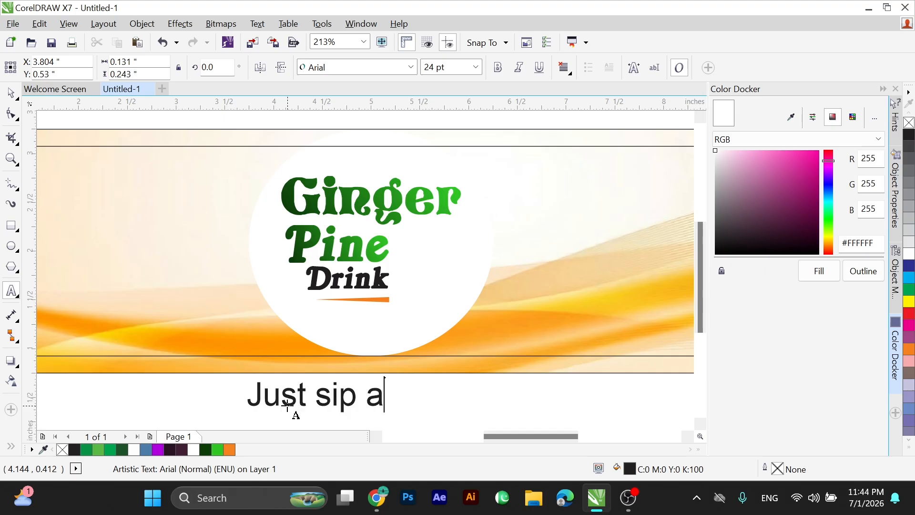
{"action": "type", "text": "nd say”"}
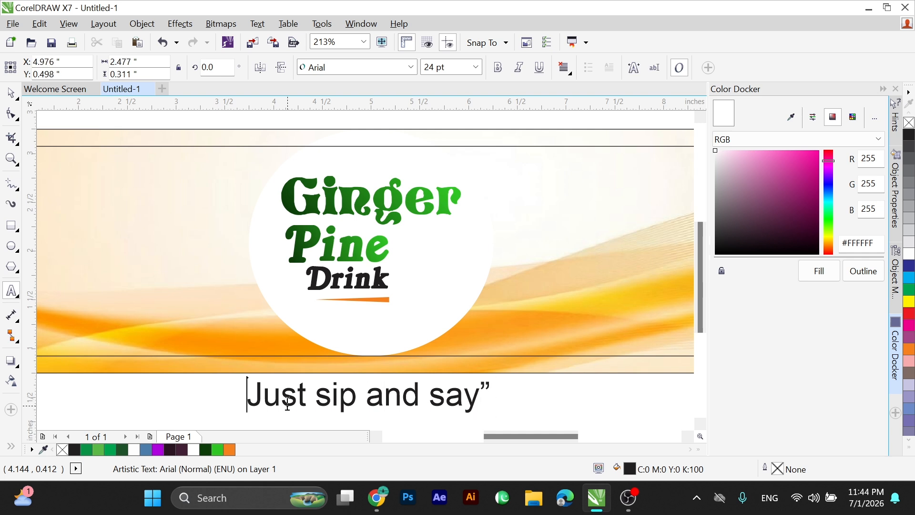
{"action": "type", "text": "“"}
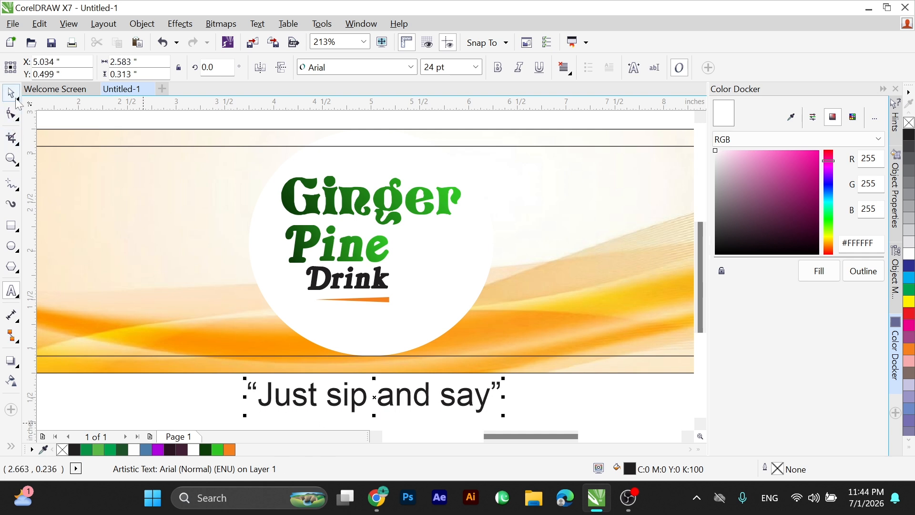
{"action": "left_click_drag", "start_coordinate": [225, 232], "coordinate": [592, 413]}
{"action": "scroll", "coordinate": [544, 375], "scroll_direction": "up", "scroll_amount": 2}
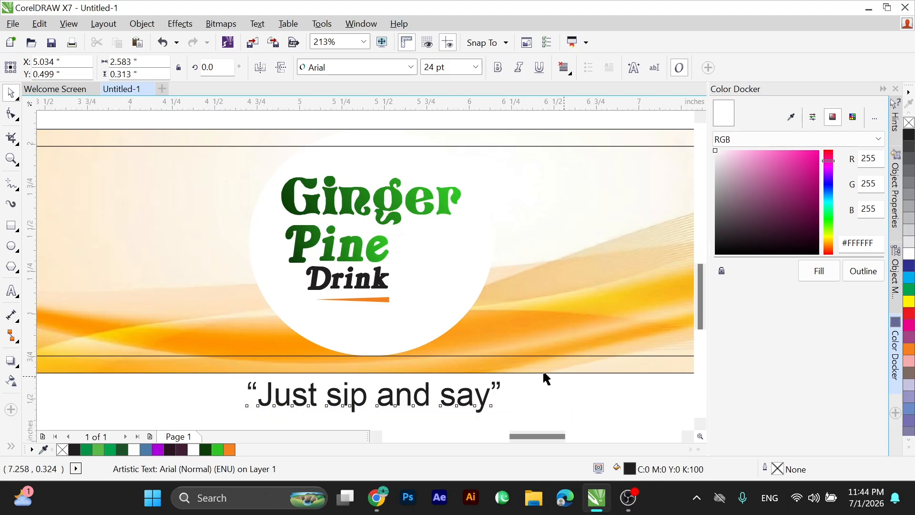
{"action": "left_click_drag", "start_coordinate": [526, 367], "coordinate": [234, 407]}
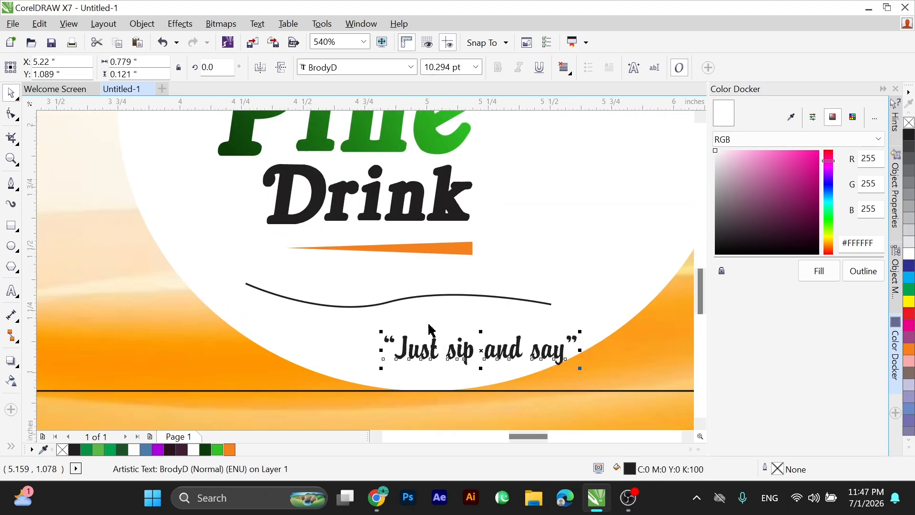
Reshape the wavy curve into a more pronounced S-bend with its middle node's handle, and shift the curve slightly right and down.
{"action": "left_click", "coordinate": [370, 307]}
{"action": "key", "text": "F10"}
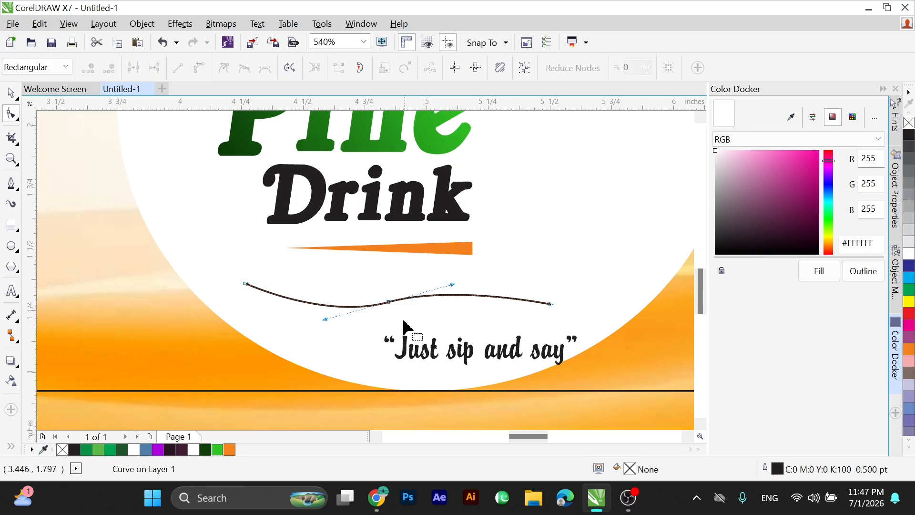
{"action": "left_click", "coordinate": [390, 303]}
{"action": "mouse_move", "coordinate": [391, 289]}
{"action": "left_mouse_down"}
{"action": "mouse_move", "coordinate": [393, 301]}
{"action": "mouse_move", "coordinate": [390, 293]}
{"action": "left_mouse_up"}
{"action": "key", "text": "ctrl+z"}
{"action": "left_click_drag", "start_coordinate": [325, 311], "coordinate": [297, 320]}
{"action": "key", "text": "space"}
{"action": "left_click_drag", "start_coordinate": [434, 285], "coordinate": [460, 294]}
Place the tagline just above the wavy curve, enlarged to about 12.11 pt with wider letter spacing.
{"action": "left_click_drag", "start_coordinate": [448, 356], "coordinate": [373, 287]}
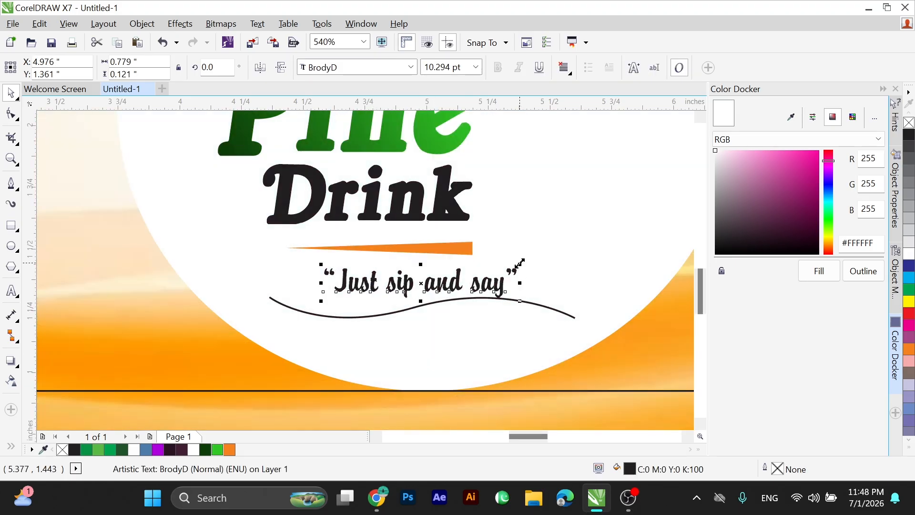
{"action": "left_click_drag", "start_coordinate": [529, 262], "coordinate": [532, 262]}
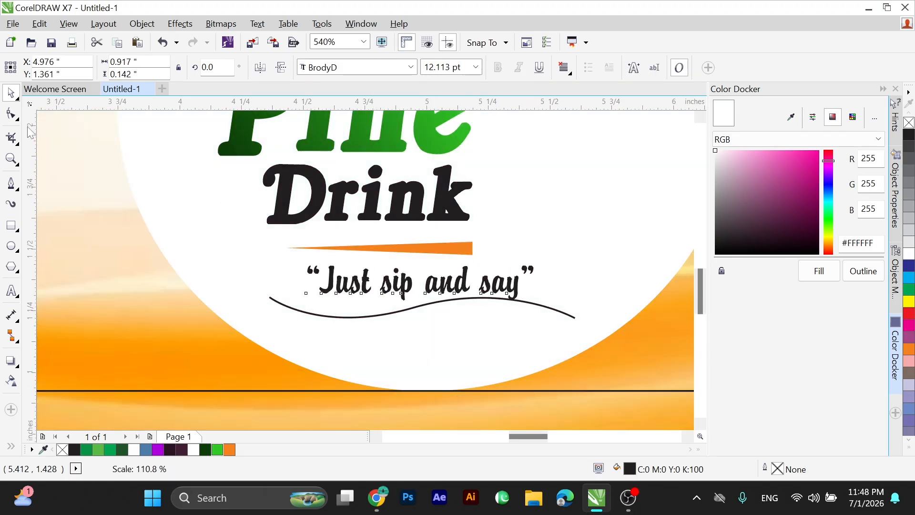
{"action": "left_click", "coordinate": [11, 115]}
{"action": "left_click_drag", "start_coordinate": [542, 306], "coordinate": [555, 304]}
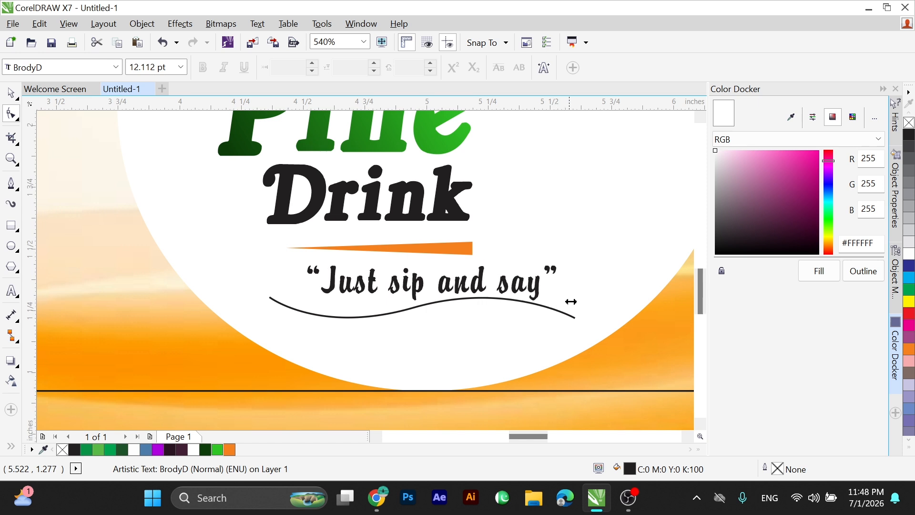
Fit the tagline text to the wavy curve, starting from the curve's left end.
{"action": "left_click", "coordinate": [257, 23]}
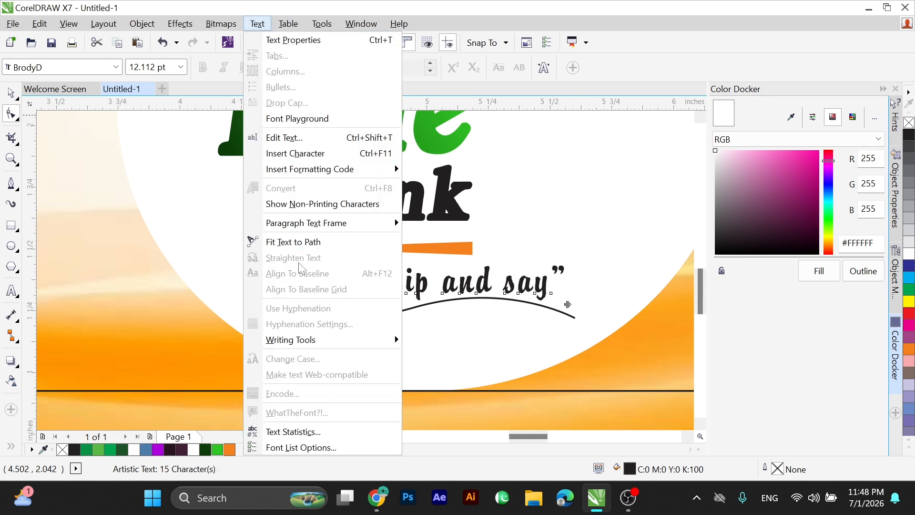
{"action": "left_click", "coordinate": [316, 243]}
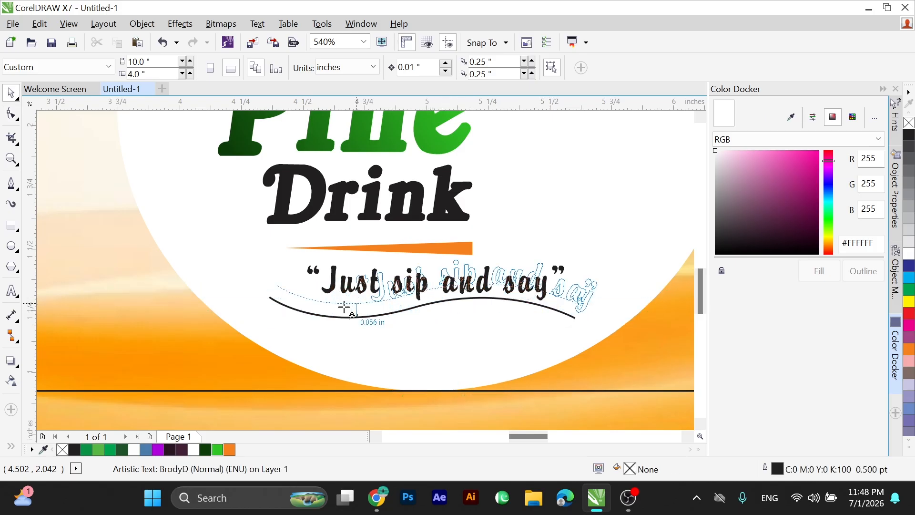
{"action": "left_click", "coordinate": [272, 299]}
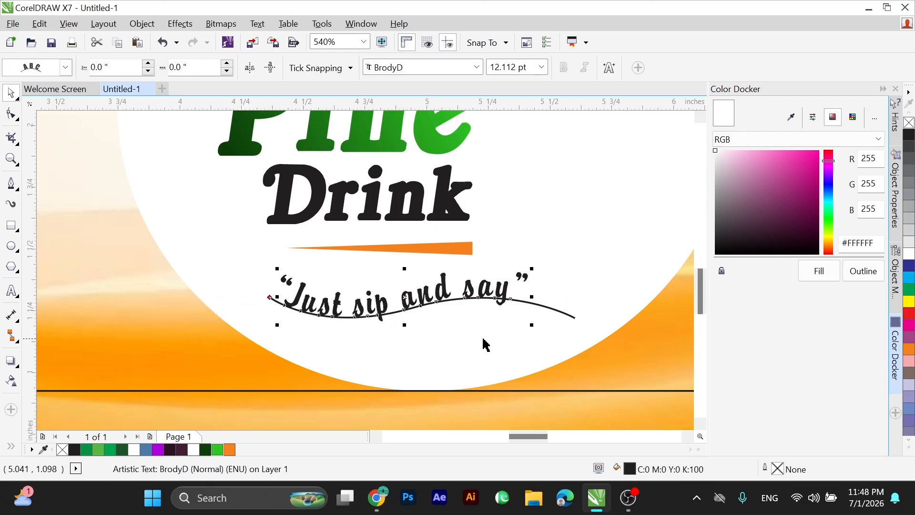
{"action": "left_click", "coordinate": [532, 343]}
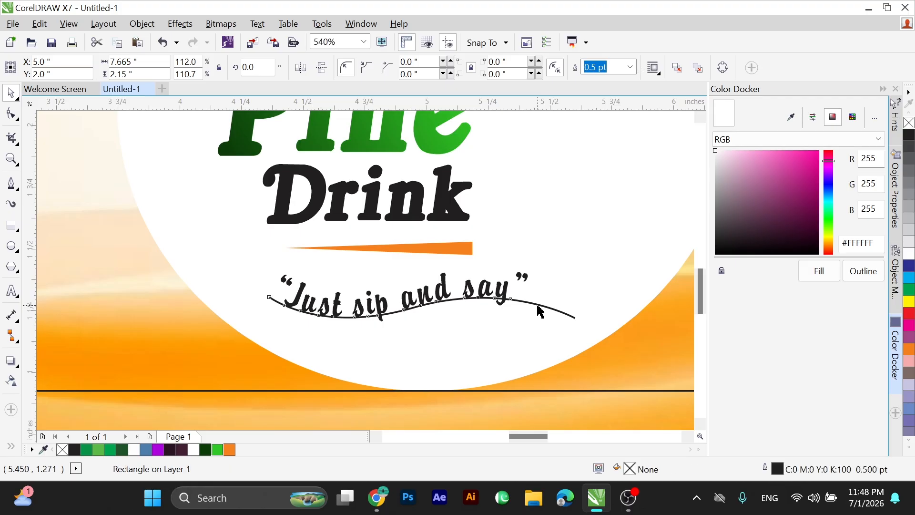
Break the tagline apart from its path and delete the wavy curve.
{"action": "left_click", "coordinate": [542, 305]}
{"action": "key", "text": "ctrl+k"}
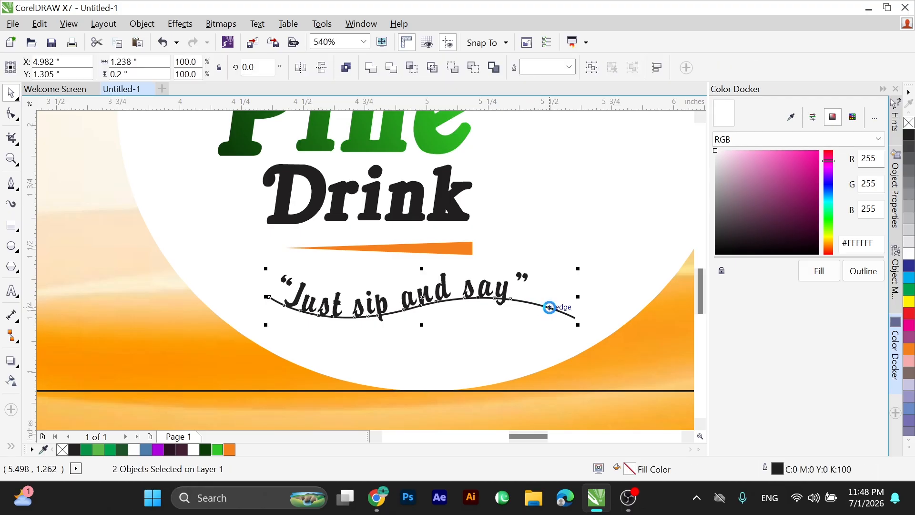
{"action": "key", "text": "Escape"}
{"action": "left_click", "coordinate": [529, 329]}
{"action": "left_click", "coordinate": [533, 335]}
{"action": "left_click", "coordinate": [555, 310]}
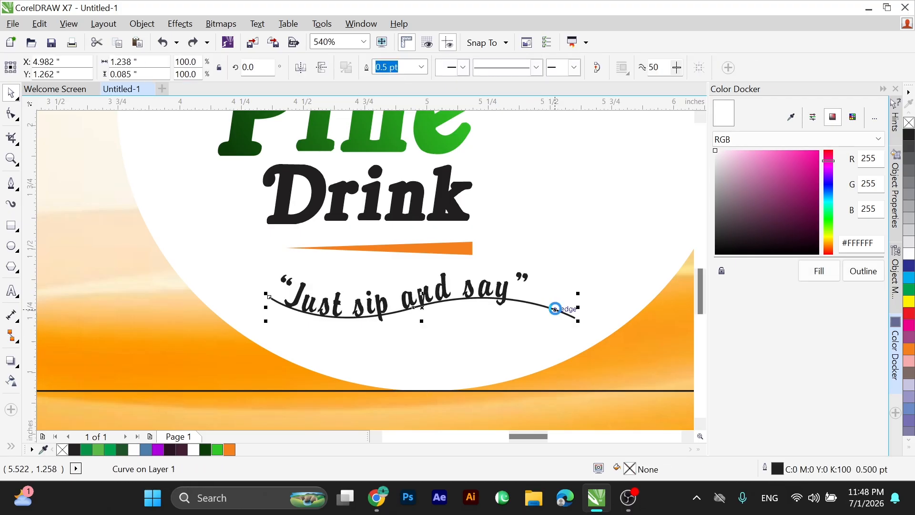
{"action": "key", "text": "Delete"}
Lower the wavy tagline slightly to Y 1.265 inches and rotate it to about 356.5 degrees.
{"action": "left_click", "coordinate": [431, 292]}
{"action": "left_click", "coordinate": [432, 294]}
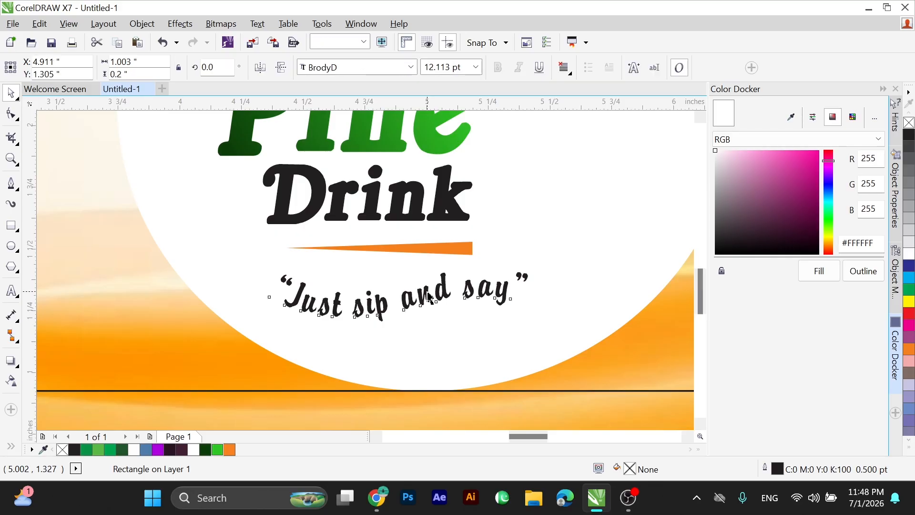
{"action": "left_click", "coordinate": [432, 299]}
{"action": "scroll", "coordinate": [435, 302], "scroll_direction": "down", "scroll_amount": 3}
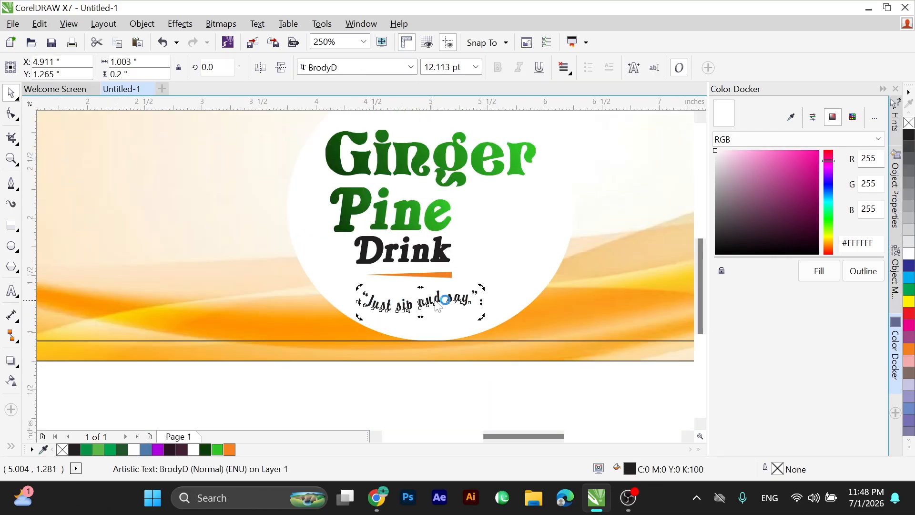
{"action": "left_click_drag", "start_coordinate": [481, 290], "coordinate": [482, 293]}
{"action": "left_click", "coordinate": [433, 378]}
Enlarge the wavy tagline proportionally to about 1.121 inches wide (13.576 pt).
{"action": "left_click_drag", "start_coordinate": [336, 281], "coordinate": [523, 326]}
{"action": "key", "text": "F2"}
{"action": "left_click_drag", "start_coordinate": [313, 248], "coordinate": [537, 353]}
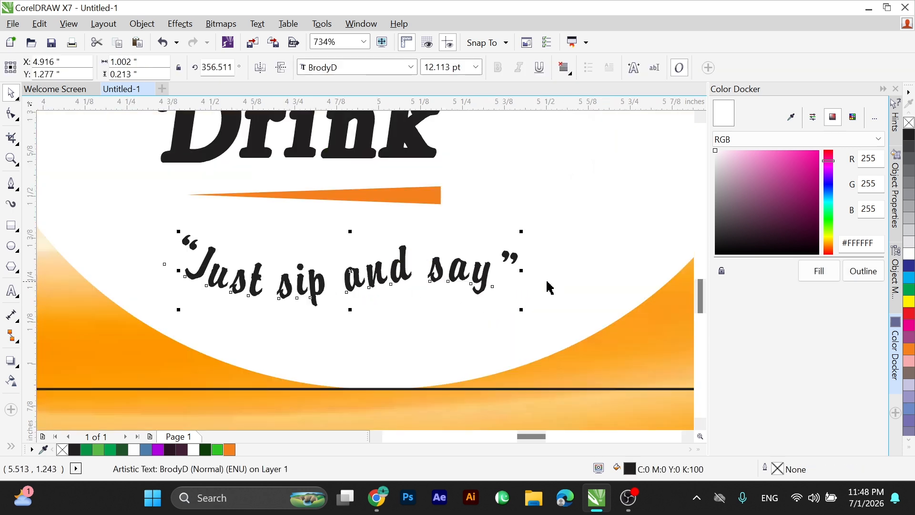
{"action": "left_click_drag", "start_coordinate": [523, 233], "coordinate": [585, 262]}
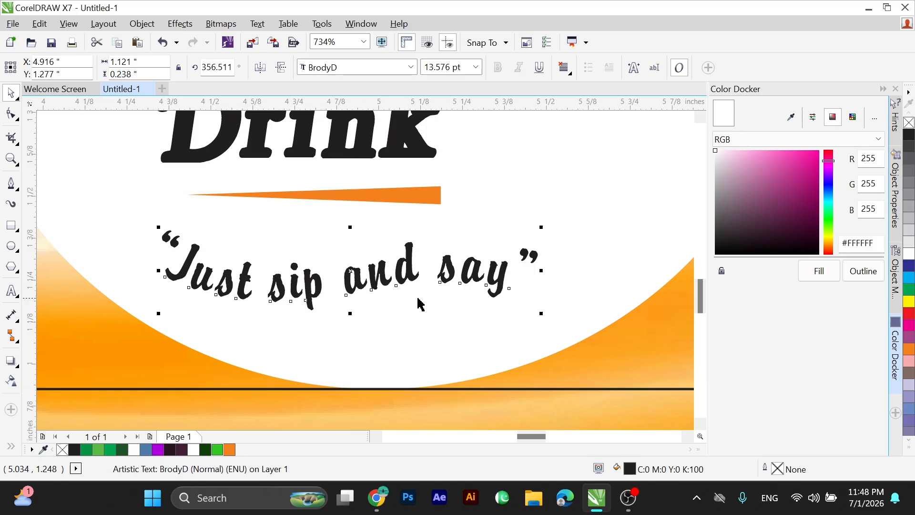
Fill the tagline with dark purple #381D2E and move it closer beneath the orange wedge, to X 4.82 and Y 1.327 inches.
{"action": "left_click", "coordinate": [766, 231]}
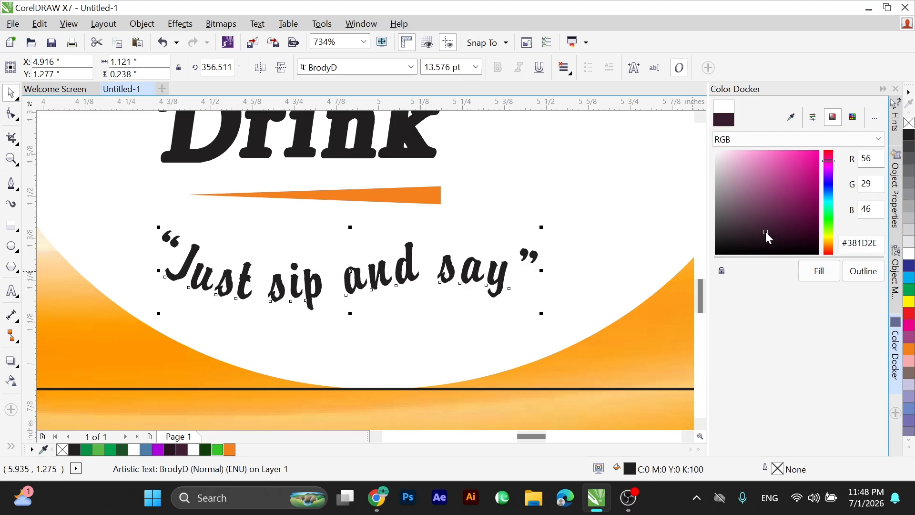
{"action": "left_click", "coordinate": [818, 275]}
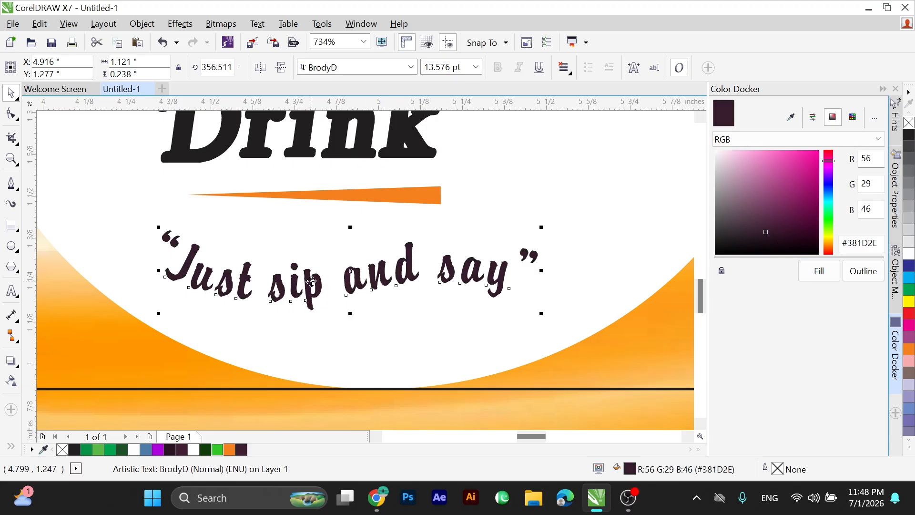
{"action": "left_click_drag", "start_coordinate": [311, 280], "coordinate": [278, 264]}
{"action": "scroll", "coordinate": [449, 332], "scroll_direction": "down", "scroll_amount": 2}
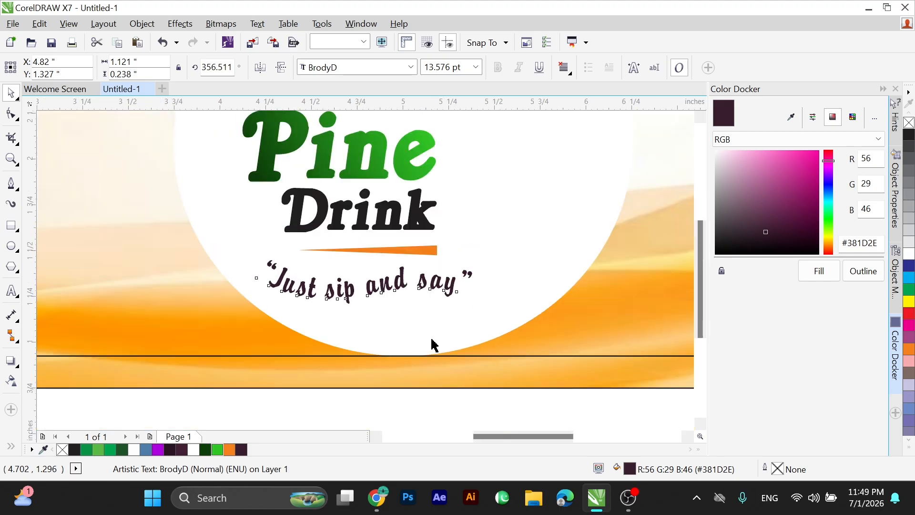
{"action": "left_click", "coordinate": [392, 363]}
{"action": "key", "text": "F2"}
{"action": "left_click_drag", "start_coordinate": [298, 129], "coordinate": [596, 346]}
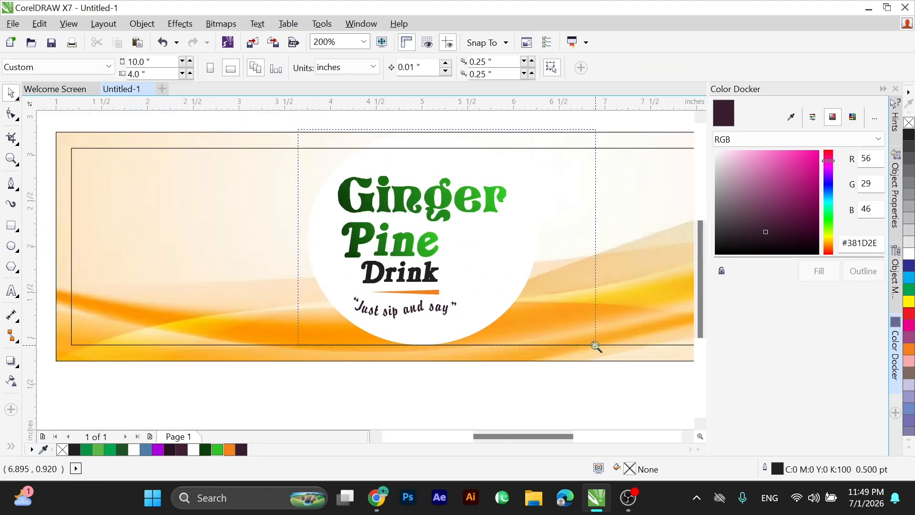
{"action": "left_click_drag", "start_coordinate": [596, 346], "coordinate": [595, 346]}
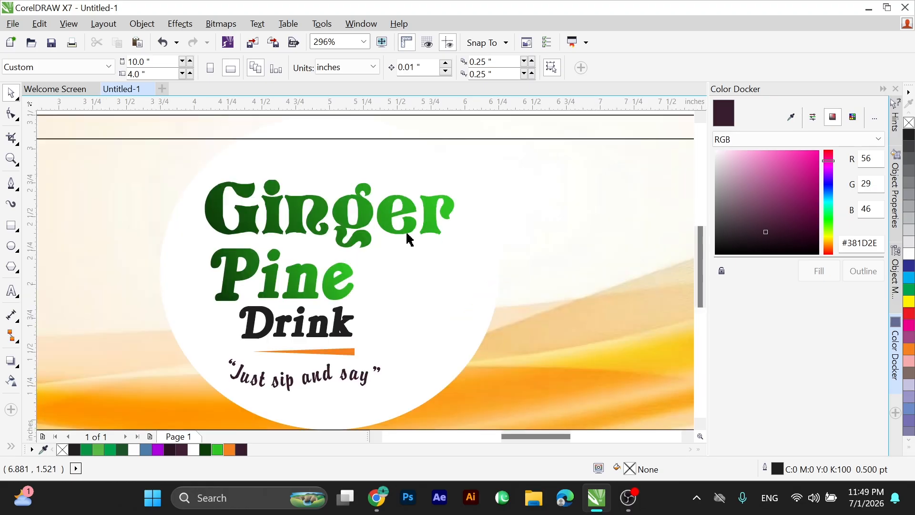
{"action": "left_click", "coordinate": [370, 231]}
{"action": "left_click", "coordinate": [459, 286]}
{"action": "left_click", "coordinate": [475, 291], "text": "alt"}
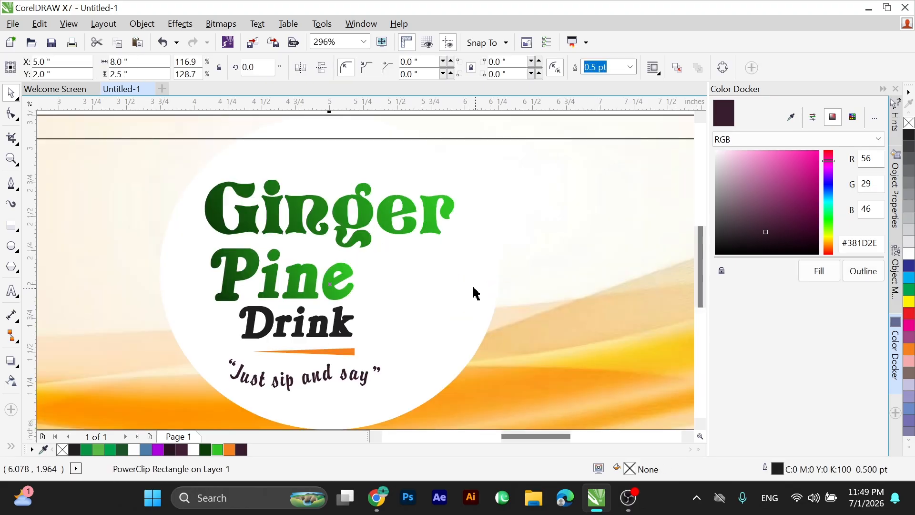
Draw an outline-free white rectangle about 3.667 × 0.736 inches over the label's lower-right corner.
{"action": "scroll", "coordinate": [398, 257], "scroll_direction": "down", "scroll_amount": 1}
{"action": "left_click_drag", "start_coordinate": [111, 165], "coordinate": [667, 367]}
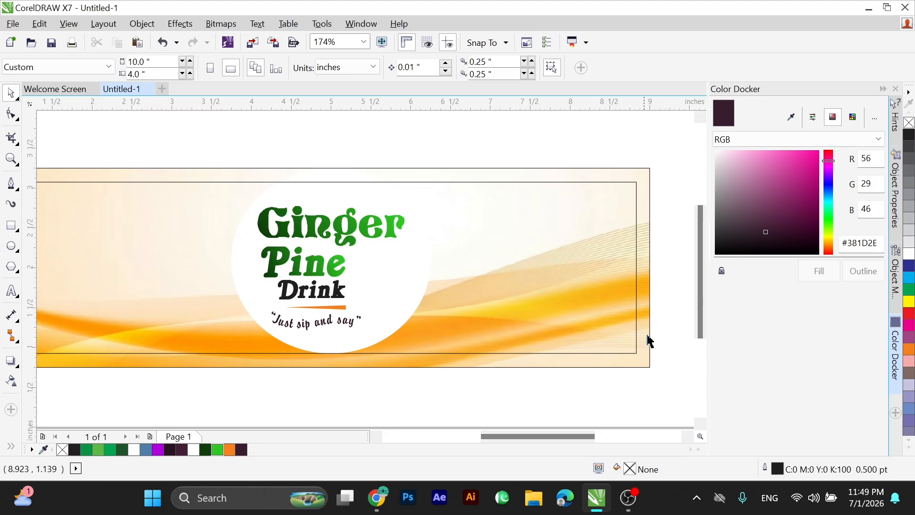
{"action": "key", "text": "F6"}
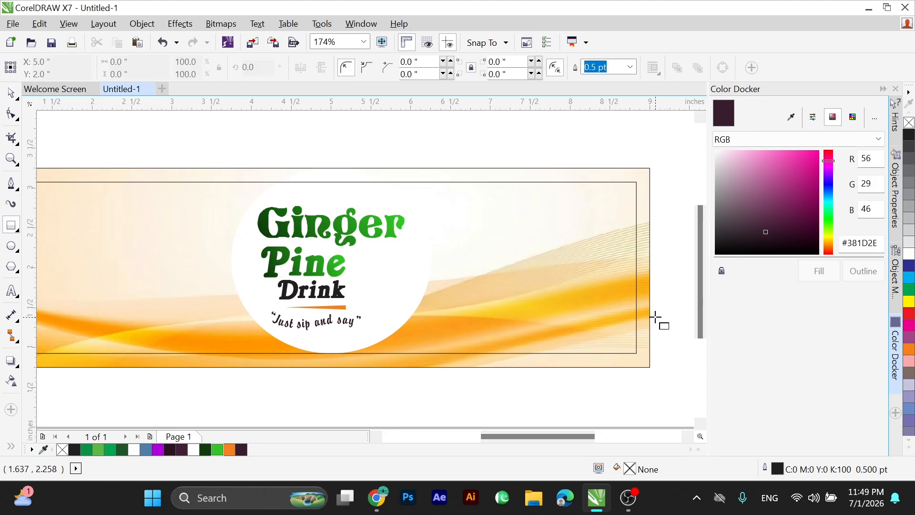
{"action": "left_click_drag", "start_coordinate": [660, 317], "coordinate": [367, 376]}
{"action": "key", "text": "space"}
{"action": "left_click", "coordinate": [908, 254]}
{"action": "right_click", "coordinate": [909, 123]}
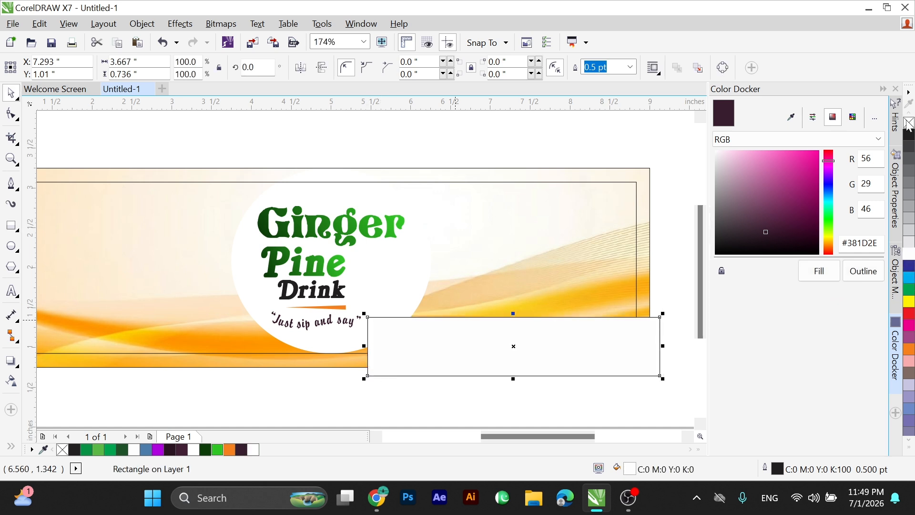
PowerClip the white rectangle inside the label's background frame.
{"action": "right_click", "coordinate": [454, 351]}
{"action": "left_click", "coordinate": [511, 124]}
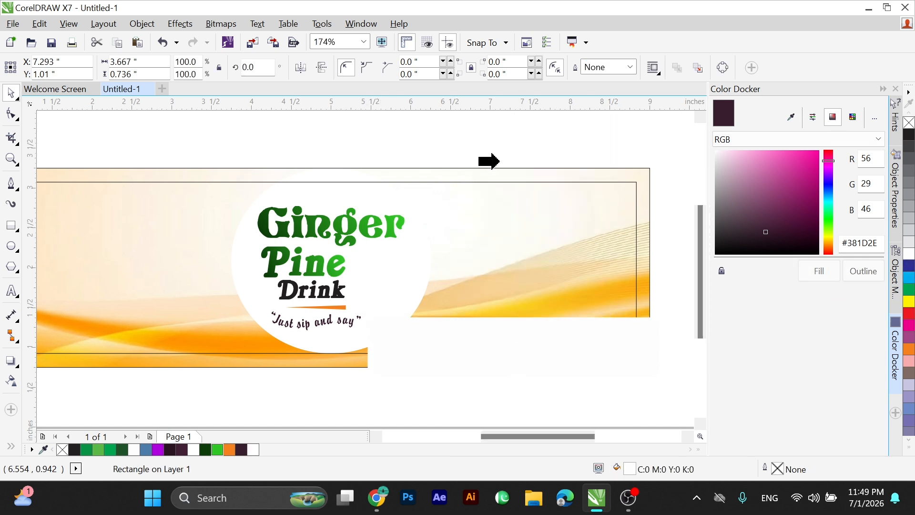
{"action": "left_click", "coordinate": [486, 172]}
{"action": "left_click", "coordinate": [376, 399]}
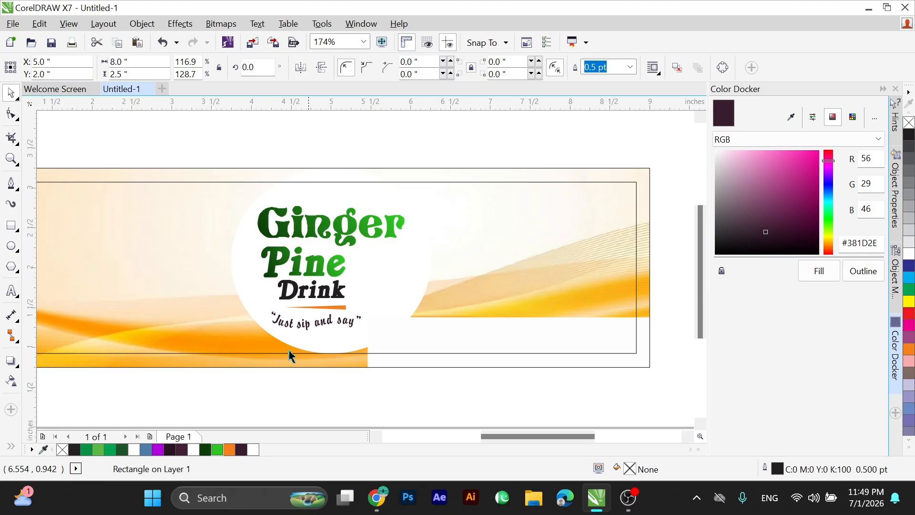
Add the contact phone number as artistic text just below the label.
{"action": "left_click", "coordinate": [11, 291]}
{"action": "left_click", "coordinate": [239, 399]}
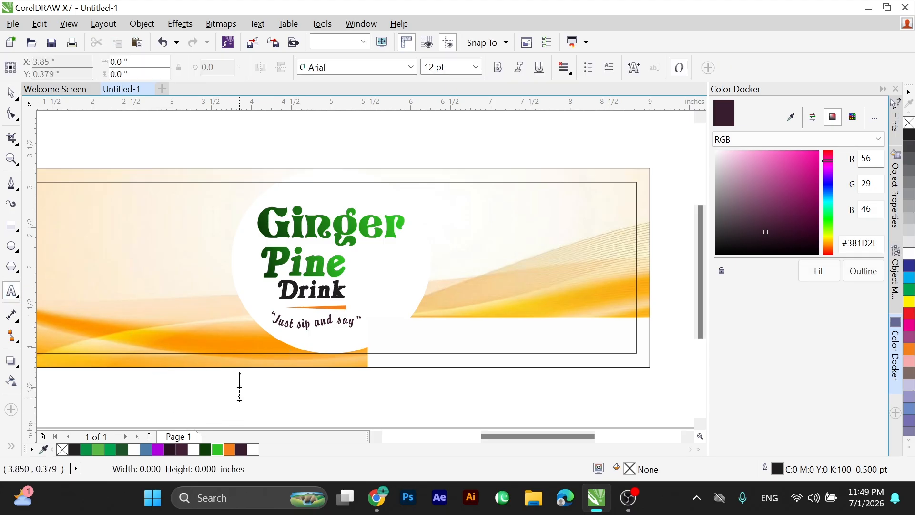
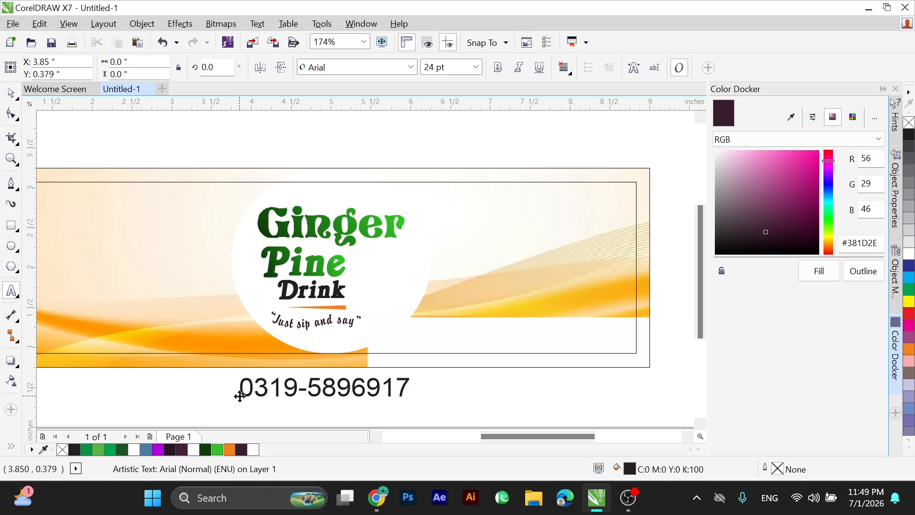
{"action": "left_click", "coordinate": [11, 93]}
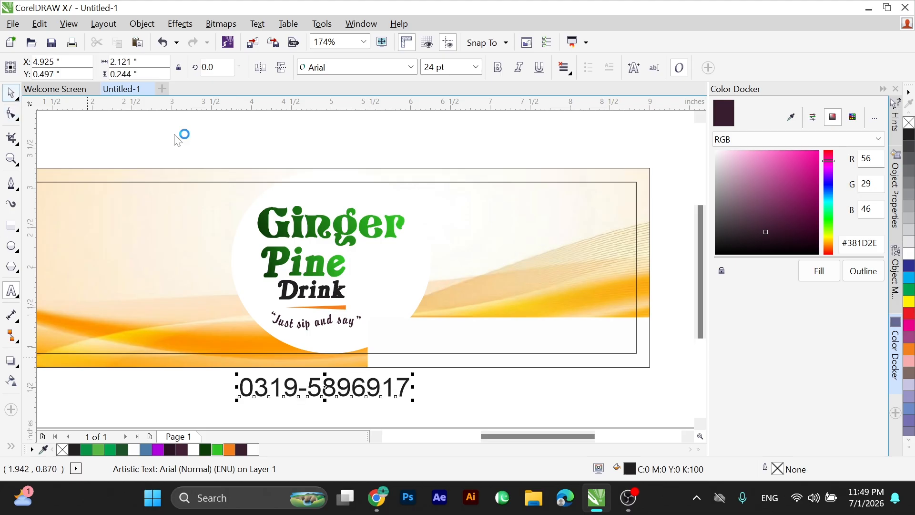
Set the phone number's font to Swis721 Blk BT.
{"action": "left_click", "coordinate": [497, 67]}
{"action": "left_click", "coordinate": [409, 67]}
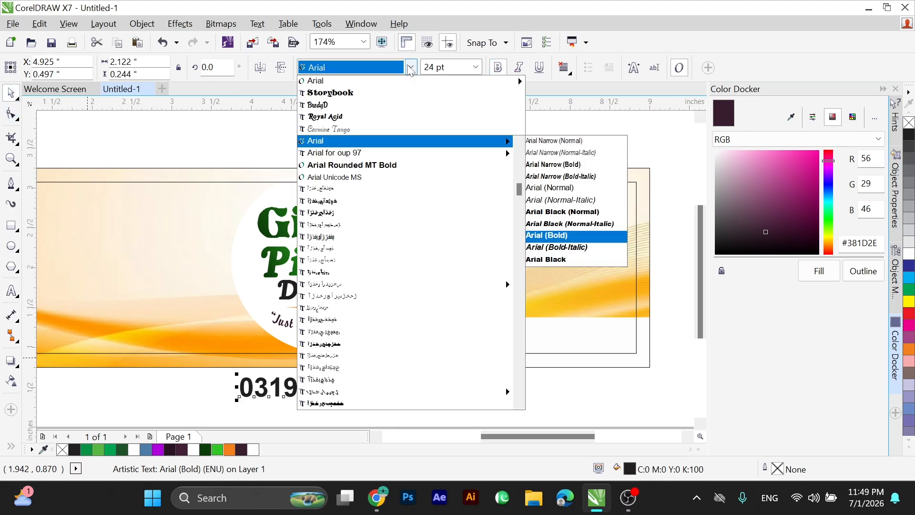
{"action": "type", "text": "Sw"}
{"action": "type", "text": "is721 Blk BT"}
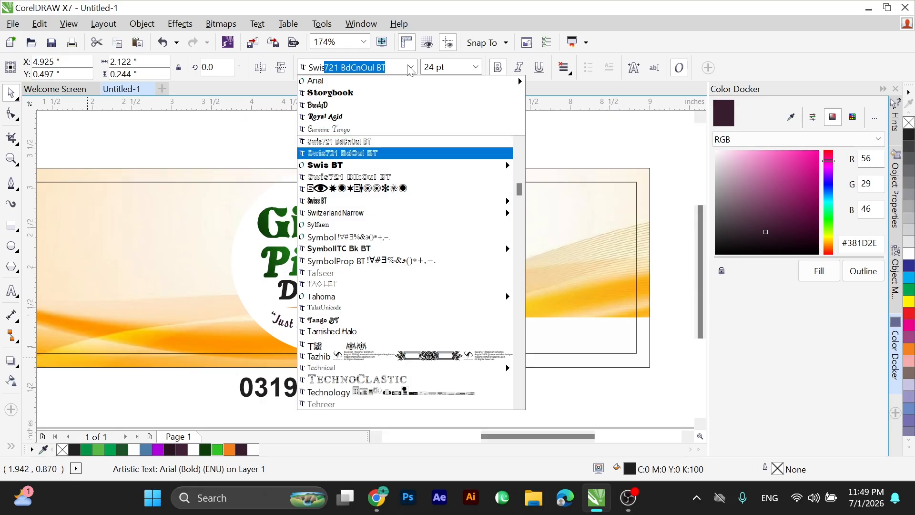
{"action": "key", "text": "Return"}
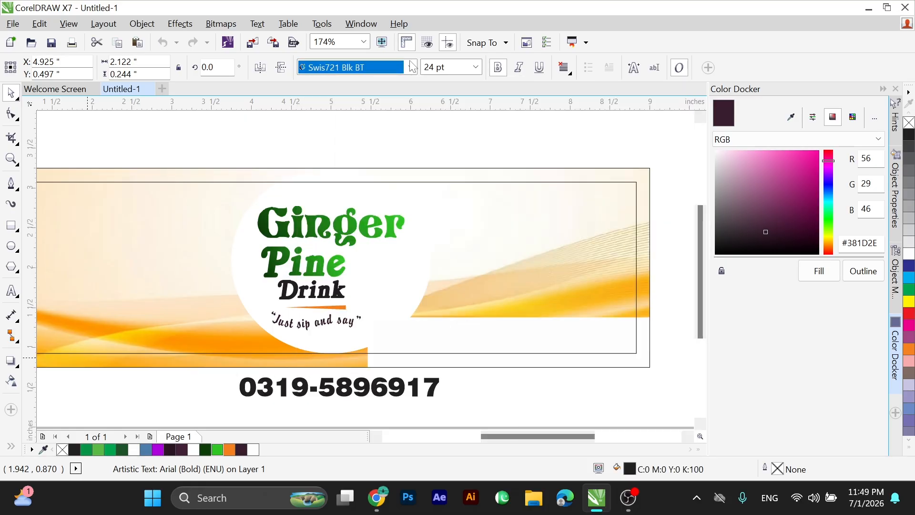
Move the phone number onto the white strip at X 7.51, Y 1.135 inches and scale it down to about 22.713 pt.
{"action": "left_click_drag", "start_coordinate": [414, 373], "coordinate": [620, 323]}
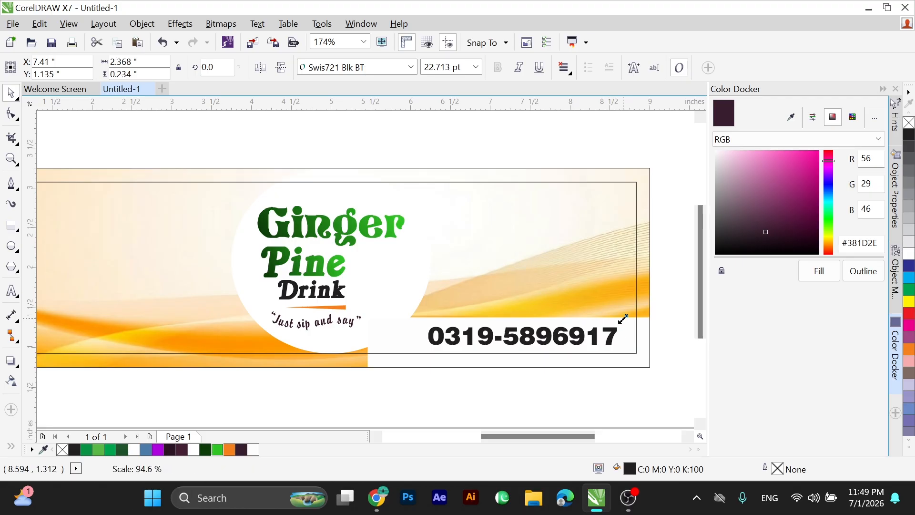
{"action": "key", "text": "Right"}
{"action": "key", "text": "Right"}
{"action": "key", "text": "Right"}
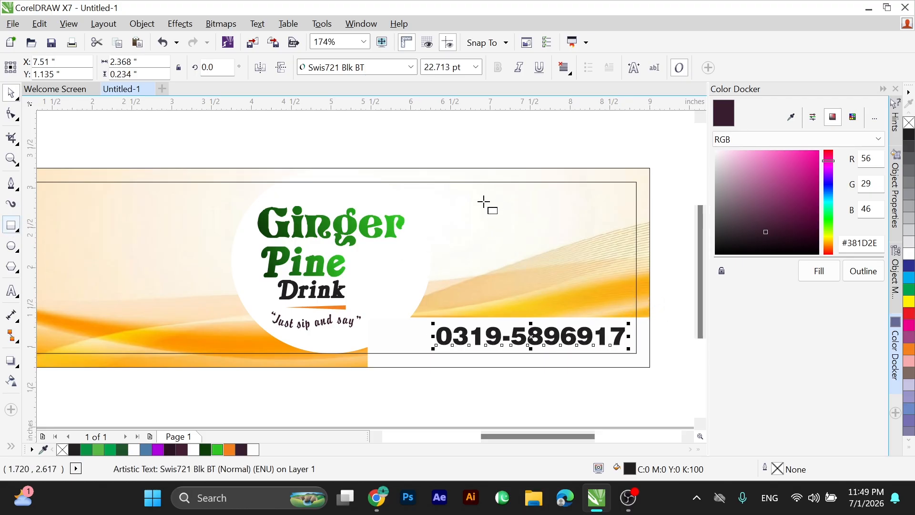
Draw a rectangle about 1.128 × 1.523 inches above the phone number and round its corners to about 0.187 inches.
{"action": "key", "text": "F6"}
{"action": "scroll", "coordinate": [504, 316], "scroll_direction": "up", "scroll_amount": 2}
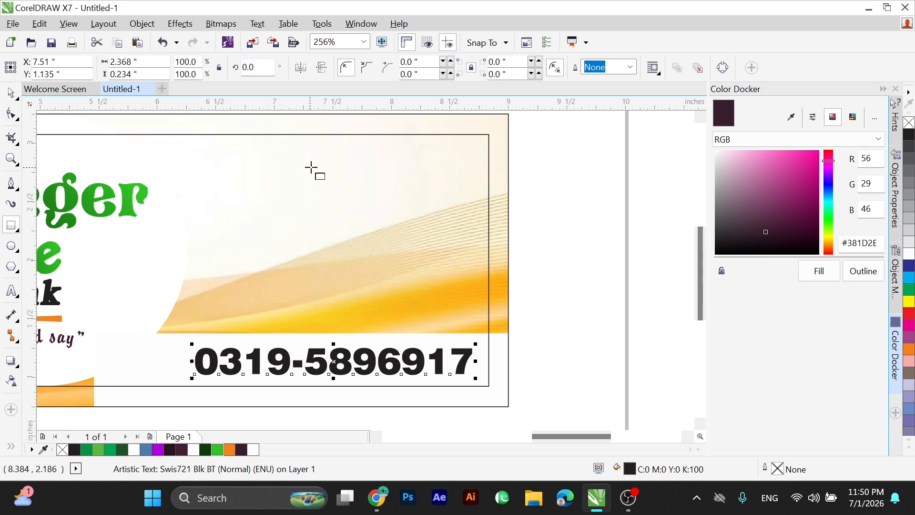
{"action": "left_click_drag", "start_coordinate": [308, 158], "coordinate": [440, 337]}
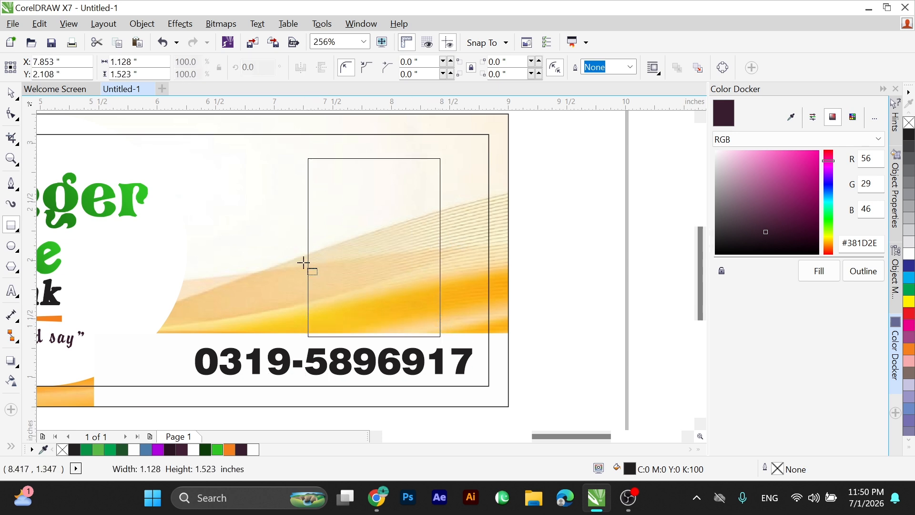
{"action": "left_click", "coordinate": [16, 120]}
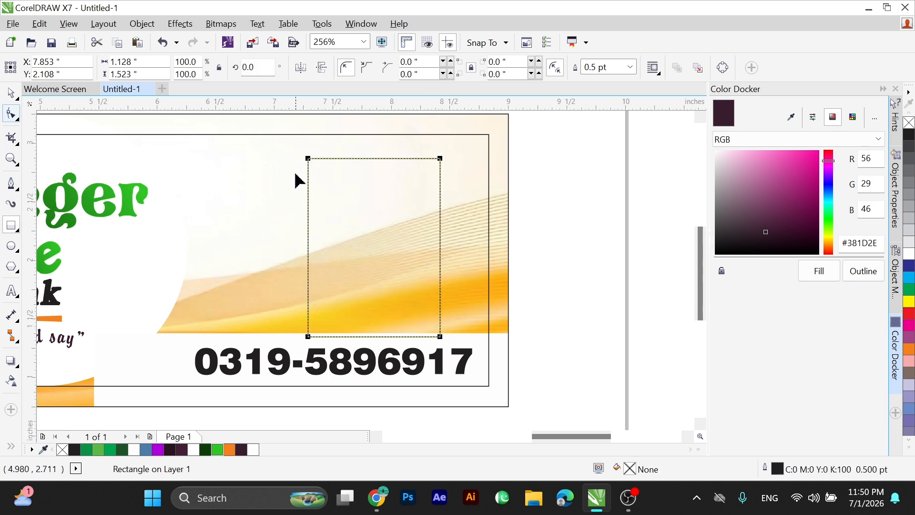
{"action": "left_click_drag", "start_coordinate": [308, 158], "coordinate": [330, 157]}
{"action": "key", "text": "space"}
{"action": "left_click_drag", "start_coordinate": [402, 243], "coordinate": [411, 256]}
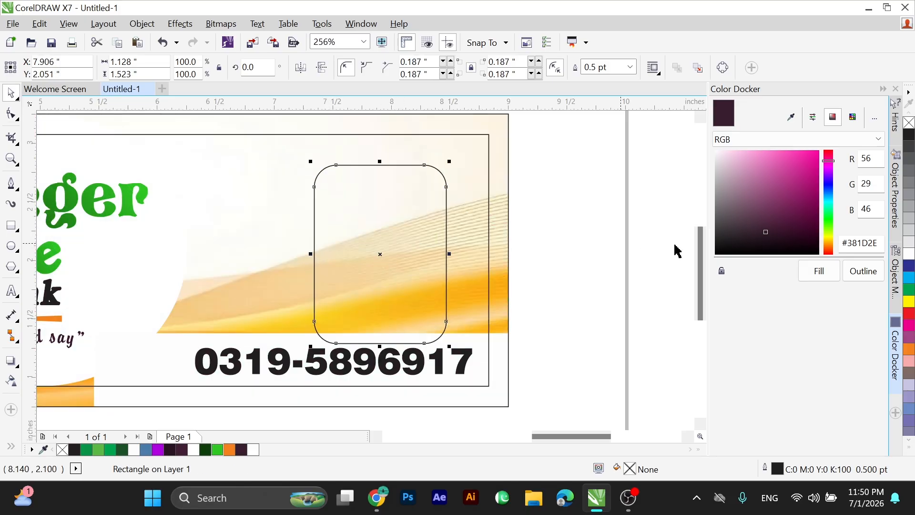
Fill the rounded panel white without an outline and position it at X 7.946, Y 2.111 inches.
{"action": "left_click", "coordinate": [908, 265]}
{"action": "key", "text": "ctrl+z"}
{"action": "key", "text": "ctrl+z"}
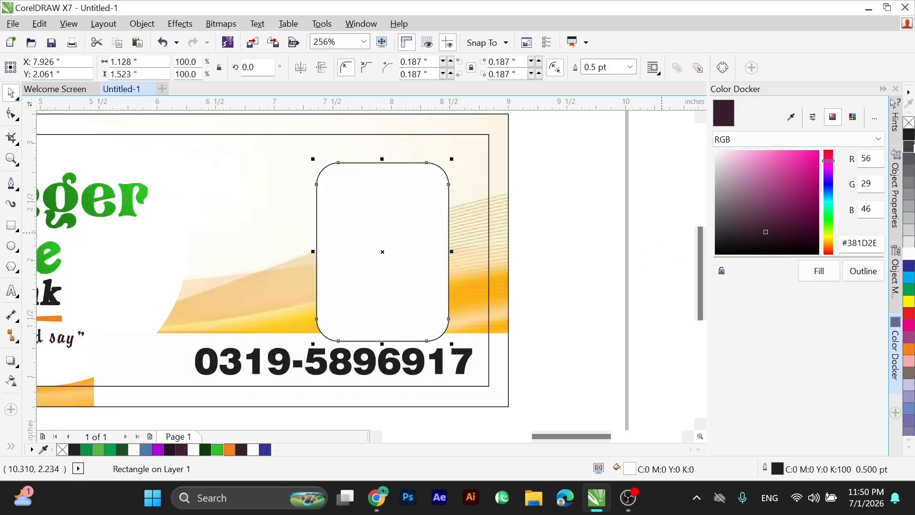
{"action": "right_click", "coordinate": [908, 123]}
{"action": "key", "text": "Up"}
{"action": "key", "text": "Up"}
{"action": "key", "text": "Right"}
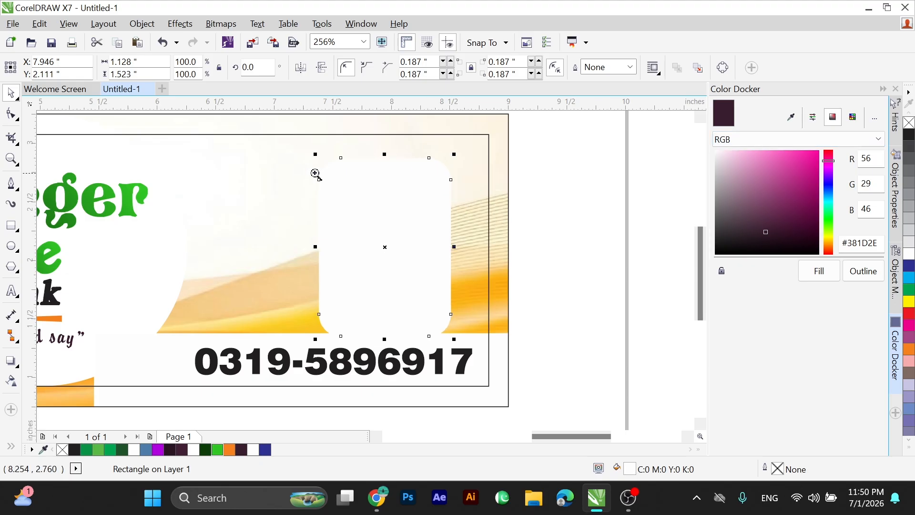
Draw a dark green bar about 1.398 × 0.331 inches across the white rounded panel, centred horizontally on it.
{"action": "left_click_drag", "start_coordinate": [315, 174], "coordinate": [553, 316]}
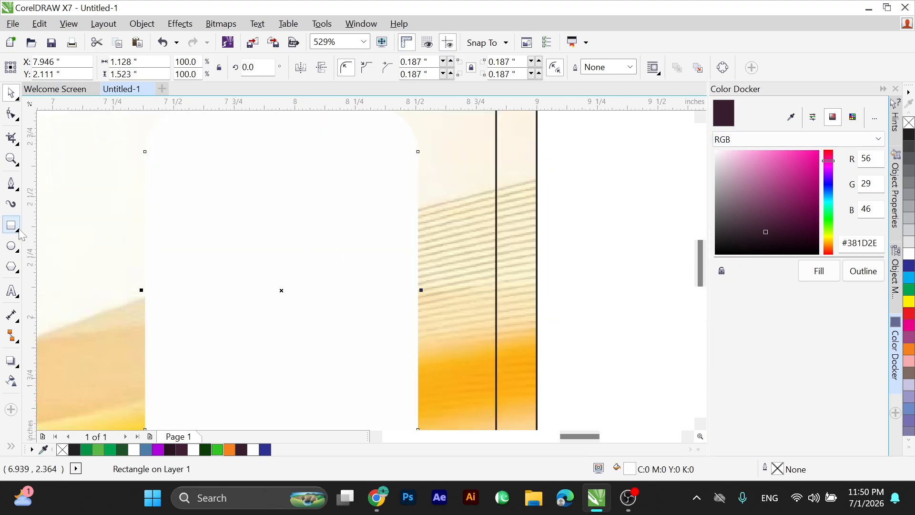
{"action": "left_click_drag", "start_coordinate": [111, 217], "coordinate": [449, 297]}
{"action": "key", "text": "space"}
{"action": "left_click", "coordinate": [307, 343], "text": "shift"}
{"action": "key", "text": "c"}
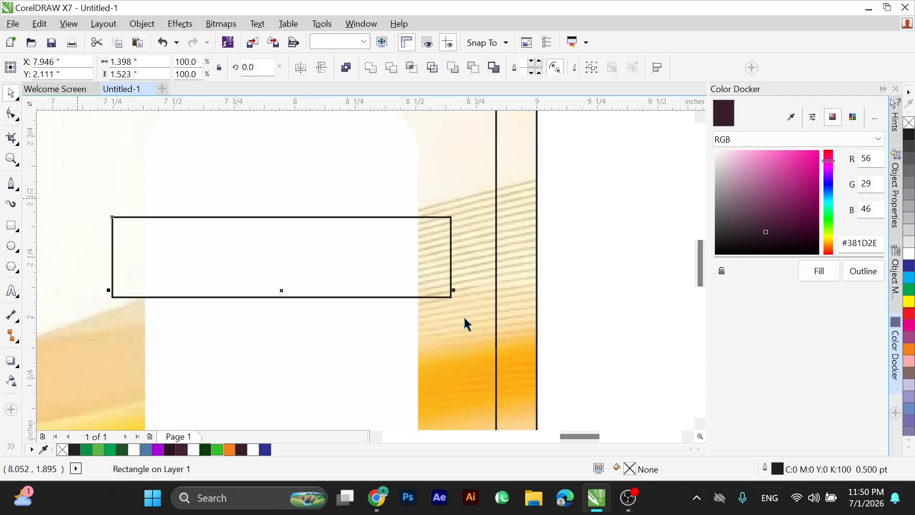
{"action": "left_click", "coordinate": [122, 449]}
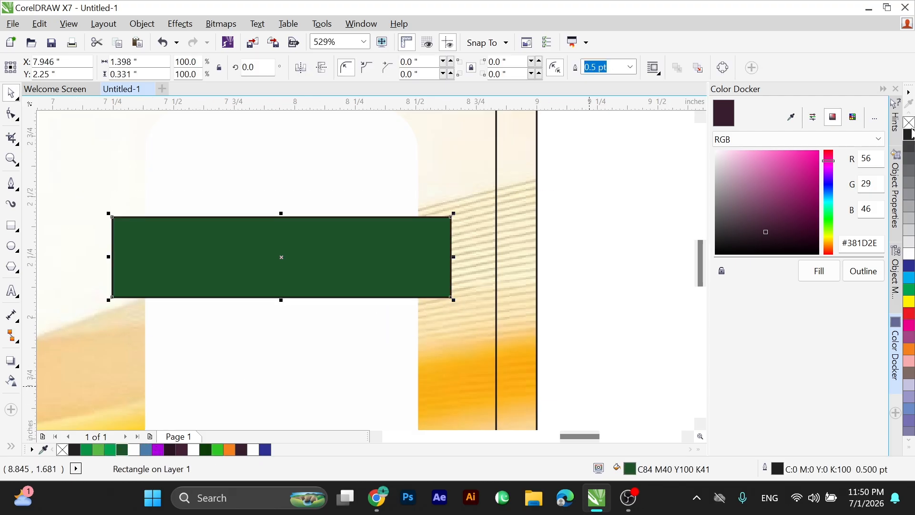
Round the green bar's corners to about 0.068 inches.
{"action": "key", "text": "F10"}
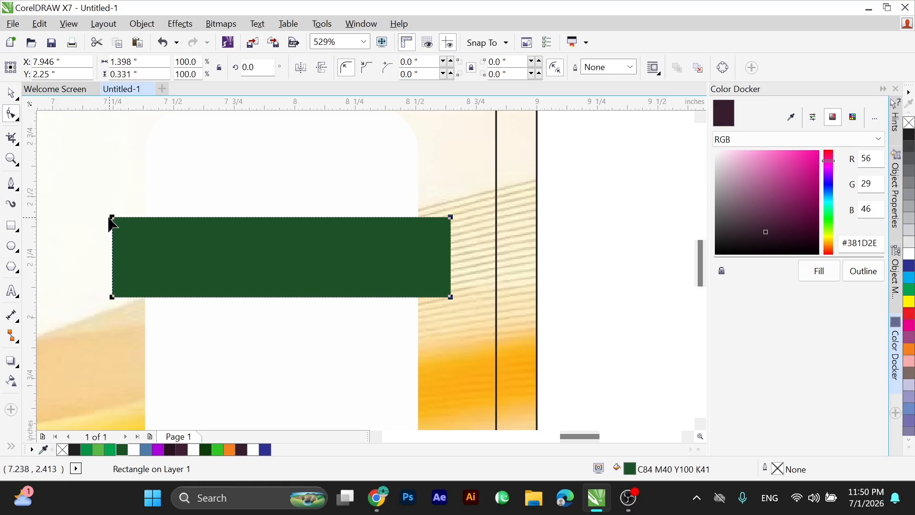
{"action": "left_click_drag", "start_coordinate": [113, 219], "coordinate": [129, 205]}
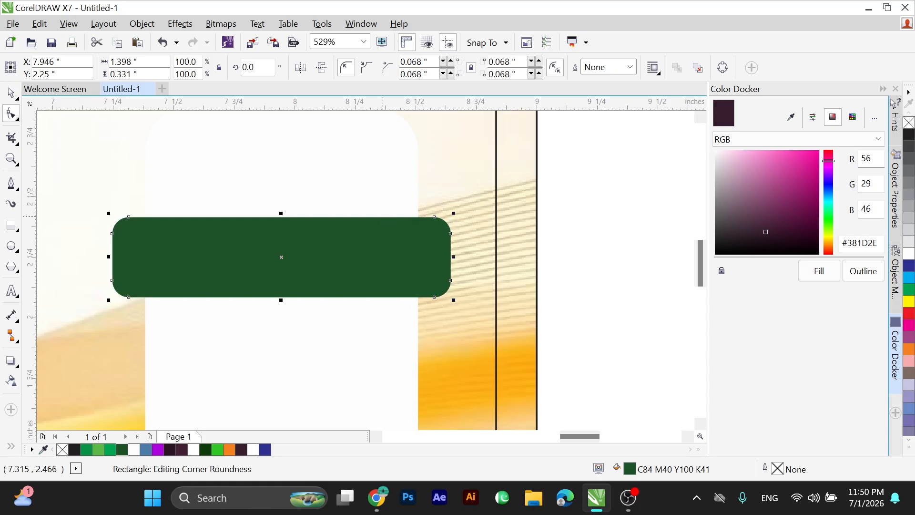
{"action": "key", "text": "space"}
Give the green bar a white outline 1 pt wide.
{"action": "key", "text": "F12"}
{"action": "type", "text": "2"}
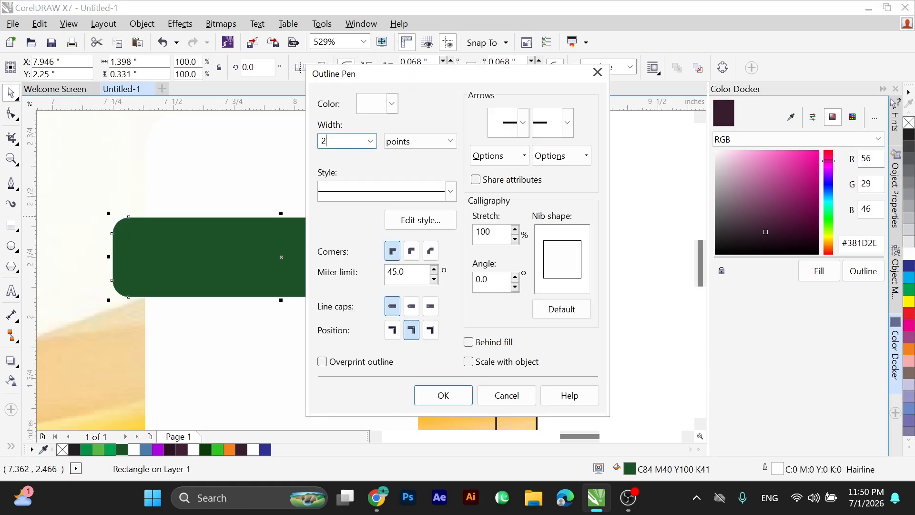
{"action": "key", "text": "Return"}
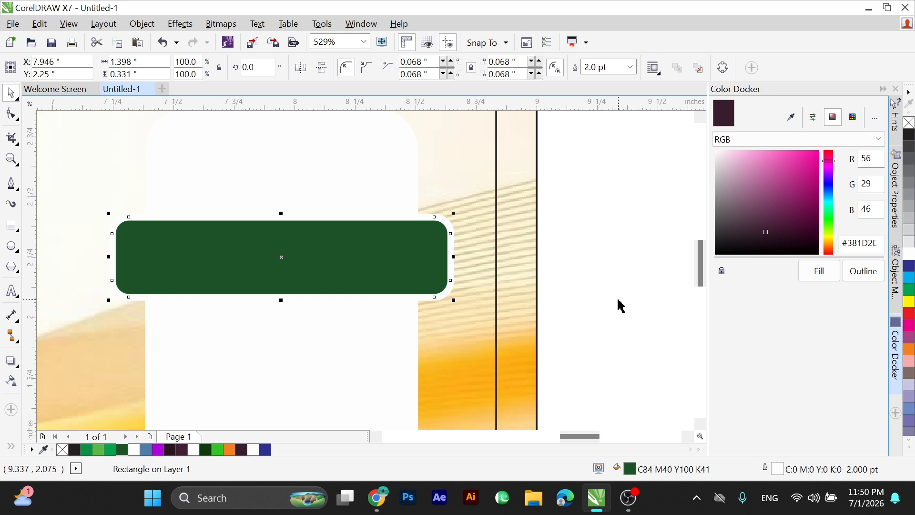
{"action": "key", "text": "F12"}
{"action": "type", "text": "1"}
{"action": "key", "text": "Return"}
Draw a circle about 0.405 inches across over the white panel's upper edge and centre it horizontally on the panel.
{"action": "scroll", "coordinate": [376, 276], "scroll_direction": "down", "scroll_amount": 2}
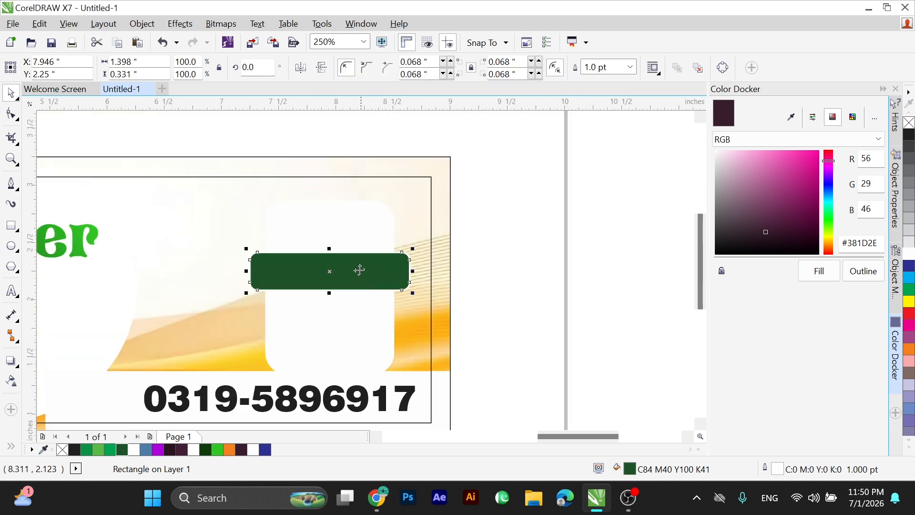
{"action": "left_click_drag", "start_coordinate": [400, 260], "coordinate": [410, 264]}
{"action": "key", "text": "F6"}
{"action": "key", "text": "F7"}
{"action": "left_click_drag", "start_coordinate": [257, 138], "coordinate": [428, 263]}
{"action": "key", "text": "space"}
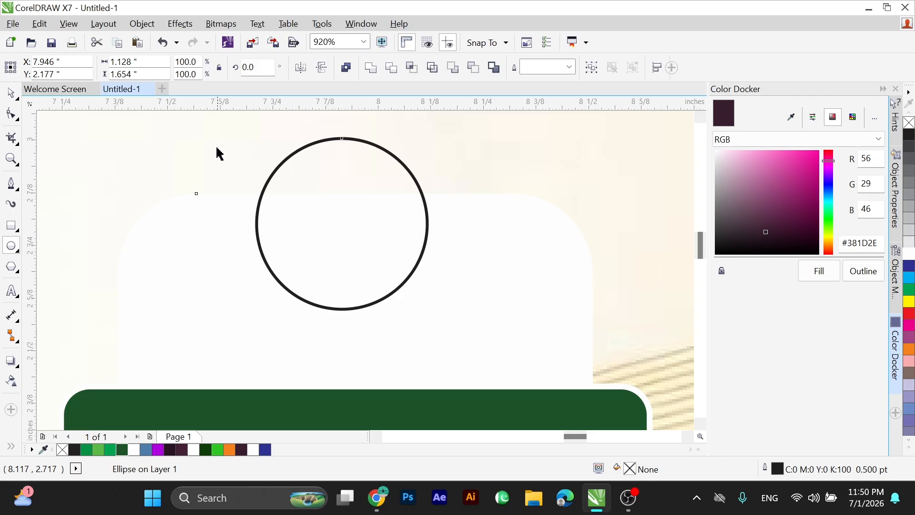
{"action": "left_click", "coordinate": [485, 361], "text": "shift"}
{"action": "key", "text": "c"}
Fill the circle with the bar's dark green, enlarge it to about 0.448 inches and remove its outline.
{"action": "left_click", "coordinate": [124, 450]}
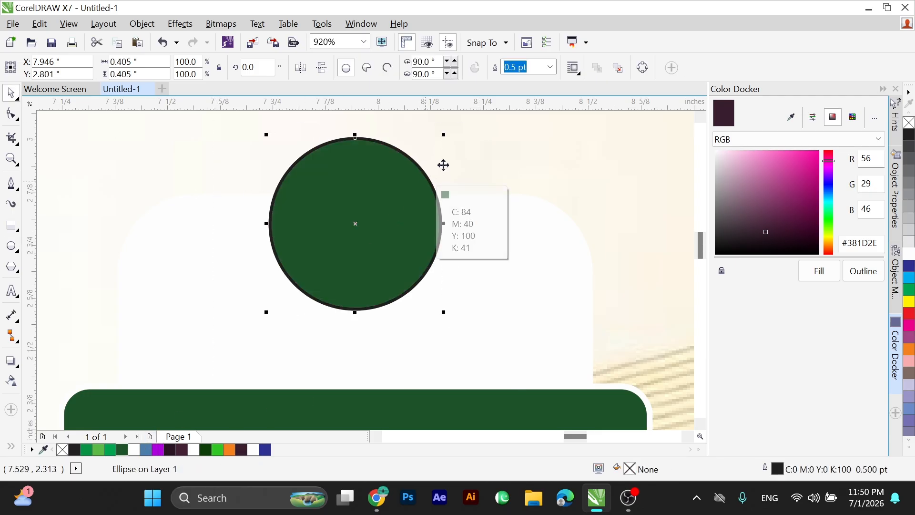
{"action": "left_click_drag", "start_coordinate": [443, 135], "coordinate": [467, 127]}
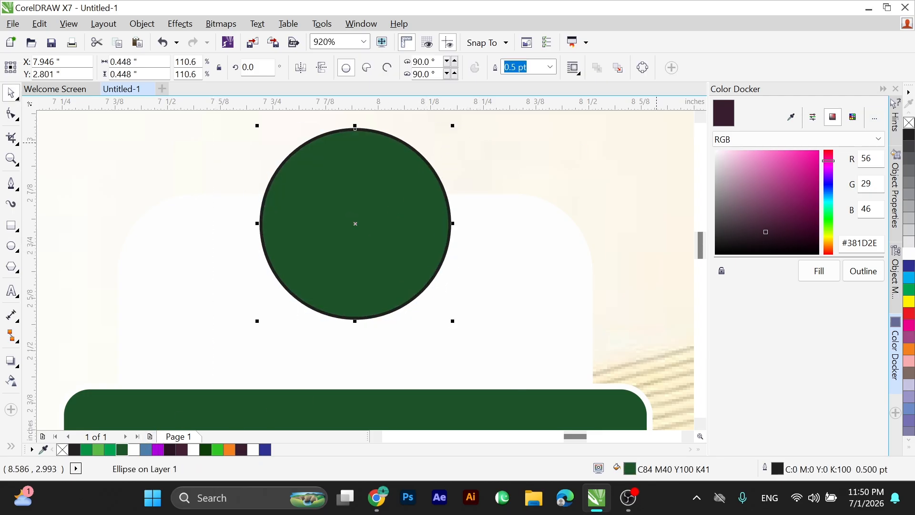
{"action": "right_click", "coordinate": [909, 123]}
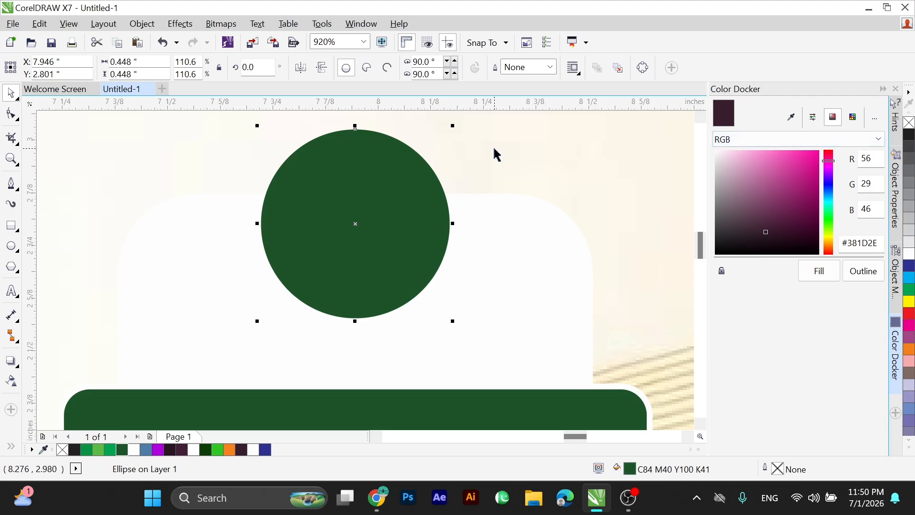
{"action": "scroll", "coordinate": [457, 135], "scroll_direction": "down", "scroll_amount": 2}
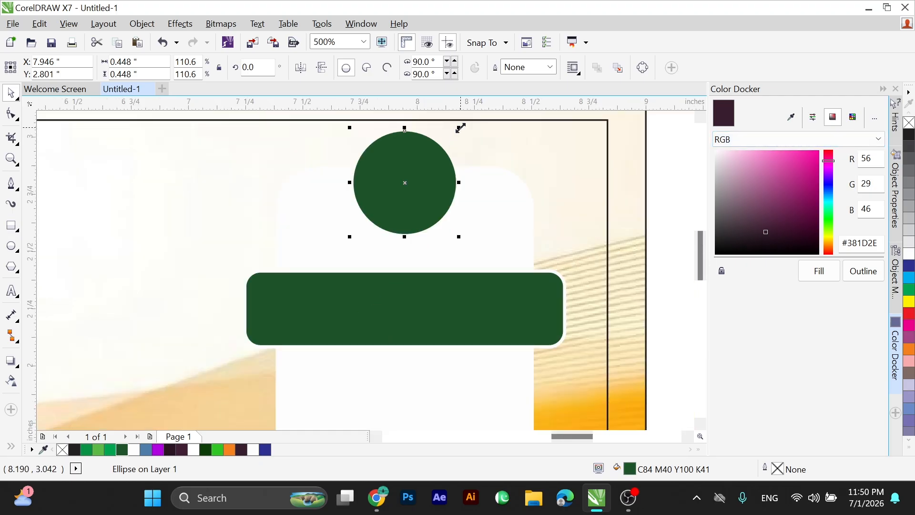
{"action": "scroll", "coordinate": [435, 133], "scroll_direction": "up", "scroll_amount": 4}
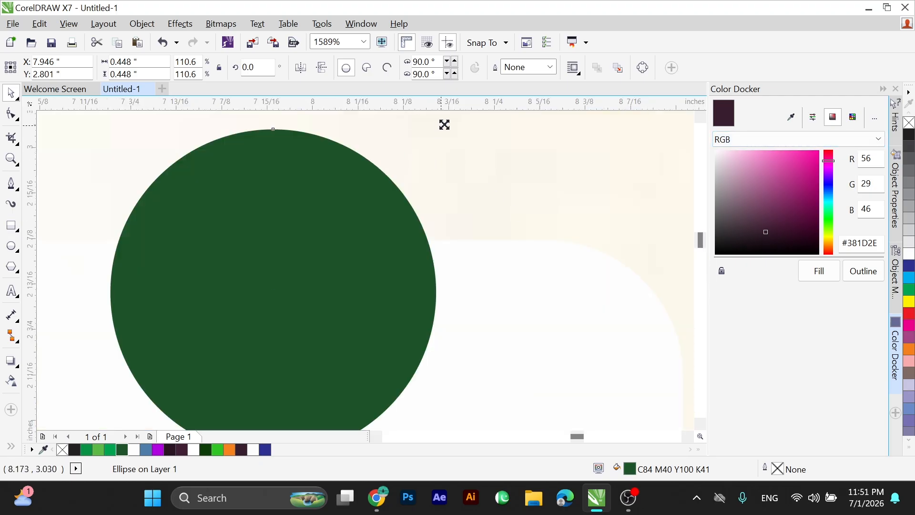
Duplicate the green circle enlarged to about 0.485 inches, remove the copy's fill and give it a black outline.
{"action": "left_click_drag", "start_coordinate": [444, 125], "coordinate": [452, 145]}
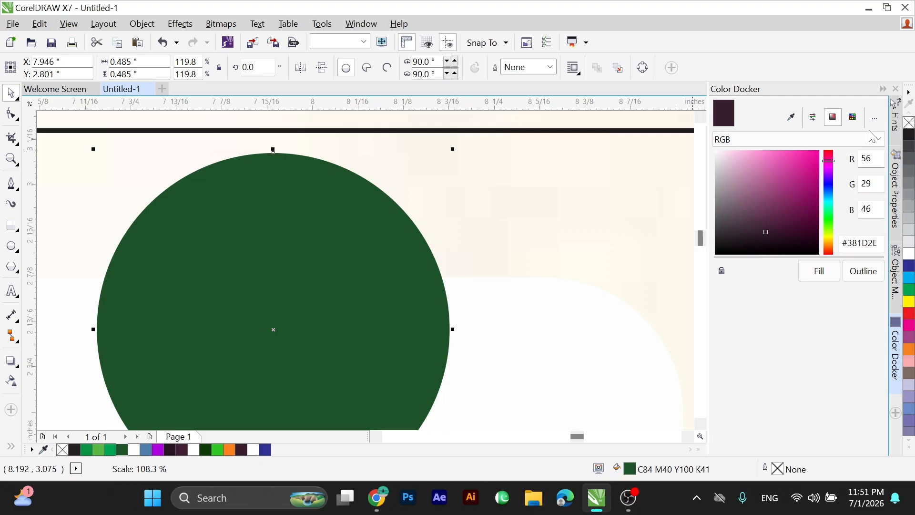
{"action": "left_click", "coordinate": [909, 123]}
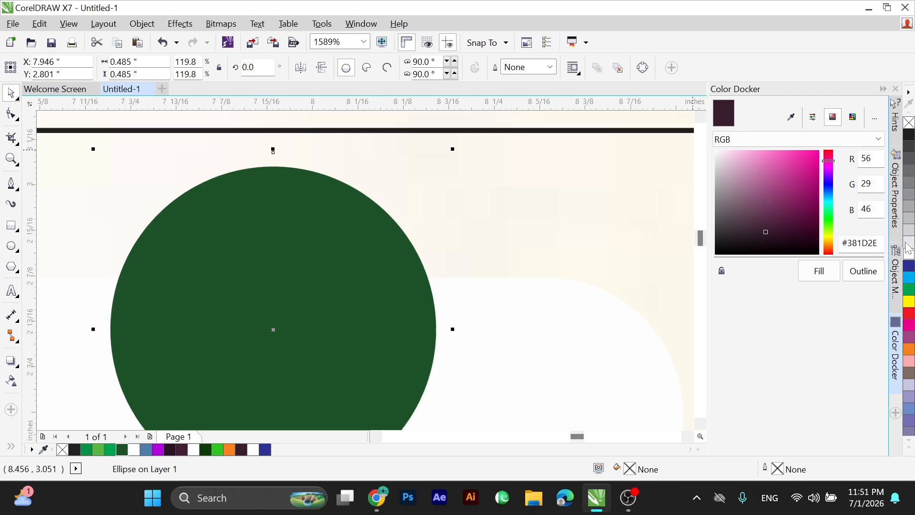
{"action": "right_click", "coordinate": [910, 139]}
{"action": "scroll", "coordinate": [315, 192], "scroll_direction": "down", "scroll_amount": 2}
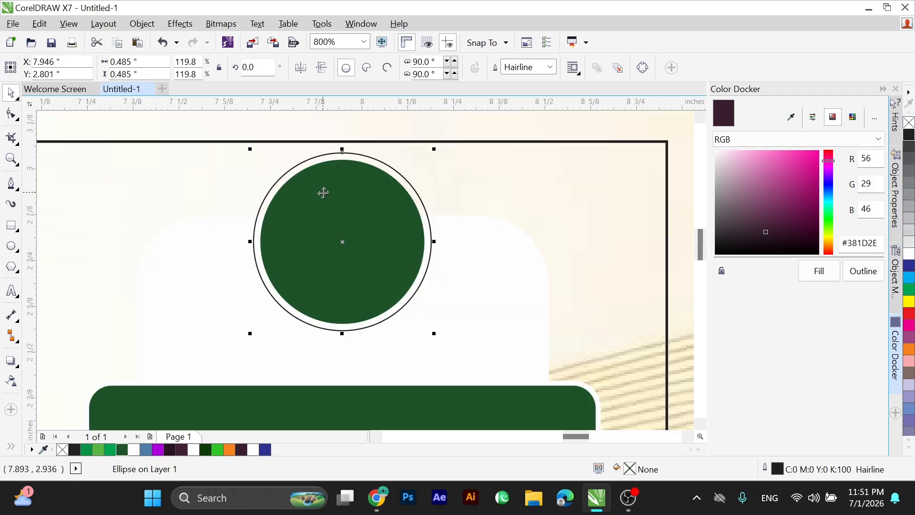
Set the unfilled outer circle's outline width to 1 pt, and reduce it to 0.5 pt.
{"action": "key", "text": "F12"}
{"action": "type", "text": "1"}
{"action": "key", "text": "Return"}
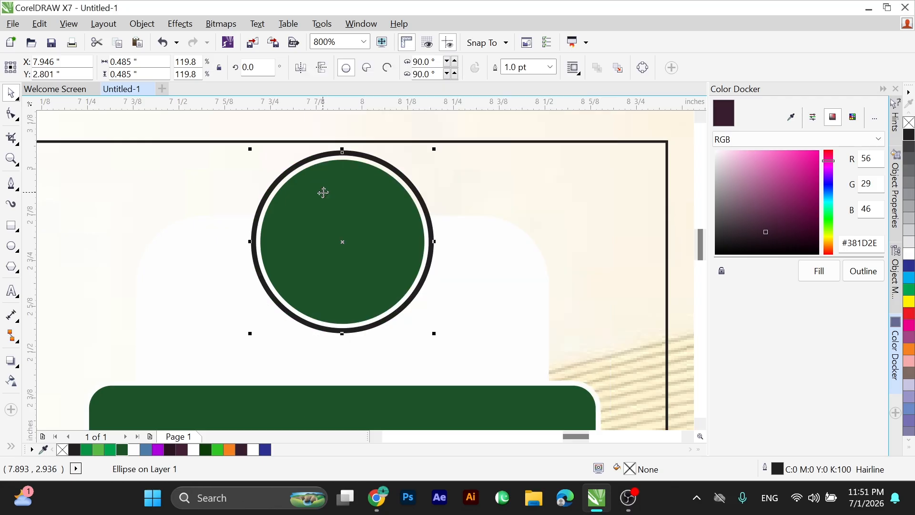
{"action": "key", "text": "F12"}
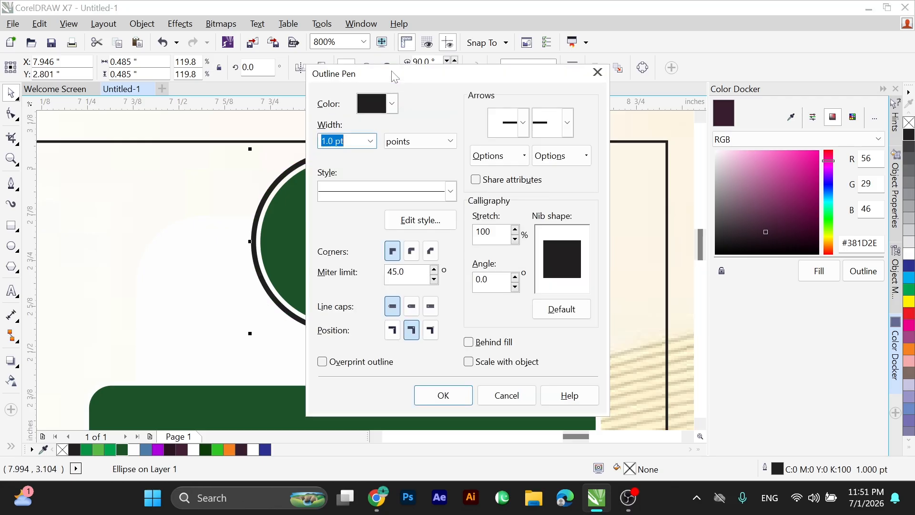
{"action": "type", "text": "0.5"}
{"action": "key", "text": "Return"}
Turn the outer circle into an open arc of about 181.5 degrees curving over the green circle's upper half.
{"action": "left_click", "coordinate": [388, 70]}
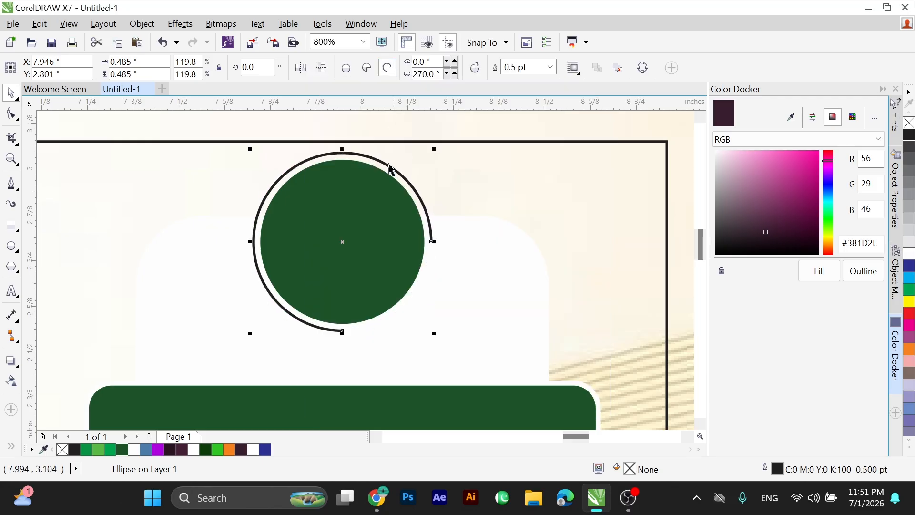
{"action": "left_click_drag", "start_coordinate": [336, 332], "coordinate": [263, 279]}
{"action": "key", "text": "ctrl+z"}
{"action": "left_click", "coordinate": [11, 119]}
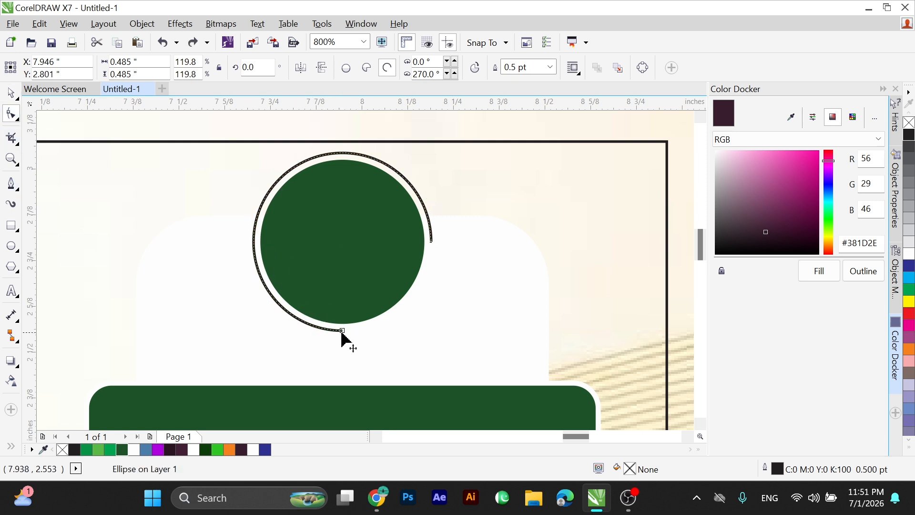
{"action": "left_click_drag", "start_coordinate": [246, 254], "coordinate": [248, 244]}
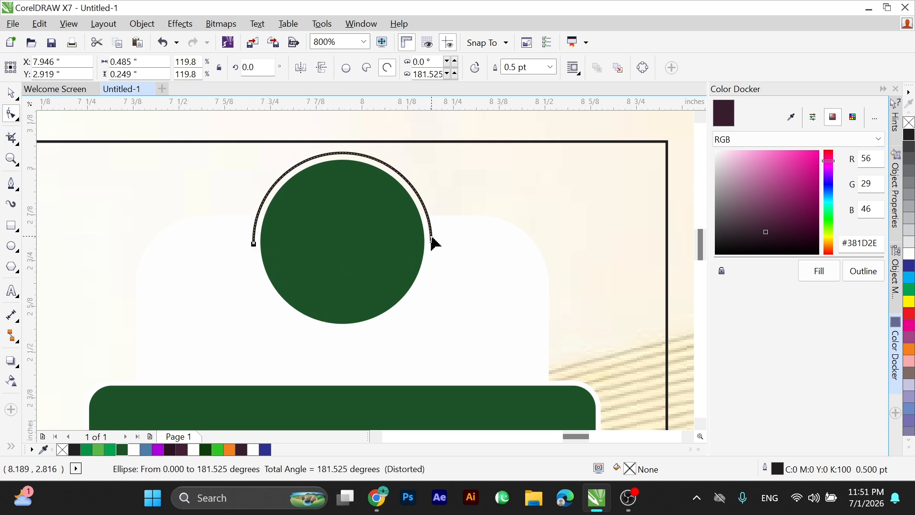
{"action": "key", "text": "space"}
Add the artistic text "100%" and "Natural" on two lines near the green bar, centre-aligned.
{"action": "key", "text": "F3"}
{"action": "key", "text": "F2"}
{"action": "left_click_drag", "start_coordinate": [174, 163], "coordinate": [456, 353]}
{"action": "left_click", "coordinate": [470, 320]}
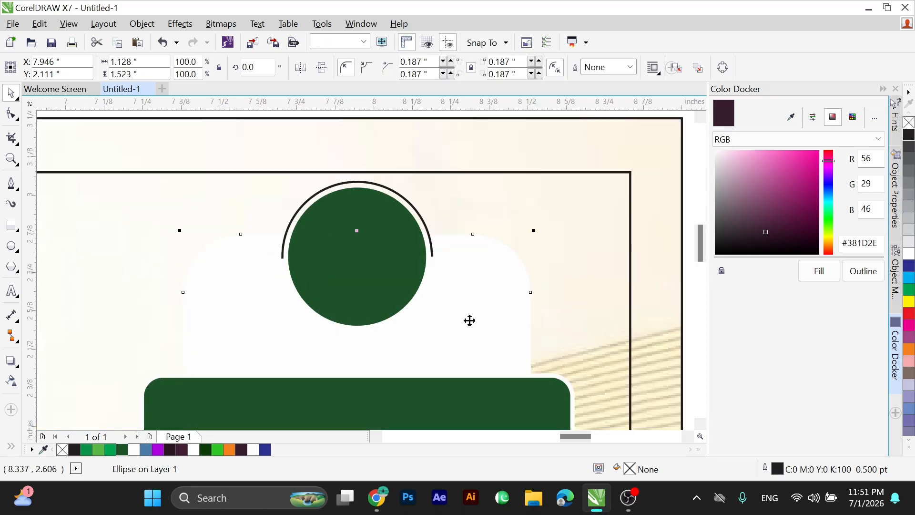
{"action": "scroll", "coordinate": [361, 238], "scroll_direction": "down", "scroll_amount": 3}
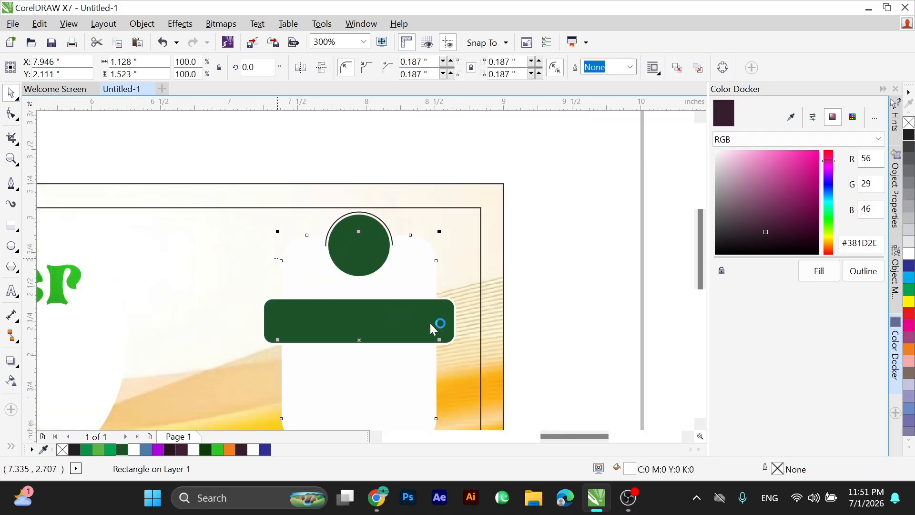
{"action": "left_click_drag", "start_coordinate": [276, 258], "coordinate": [496, 365]}
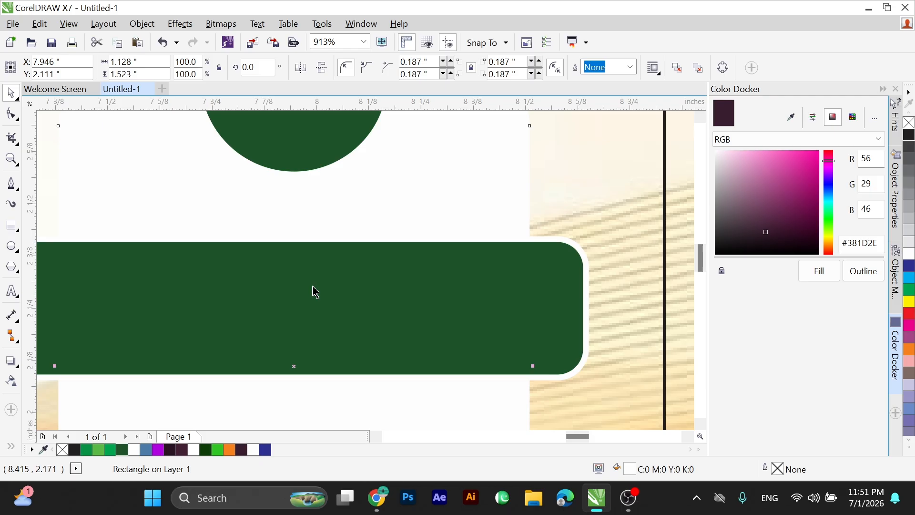
{"action": "left_click", "coordinate": [11, 291]}
{"action": "left_click", "coordinate": [307, 210]}
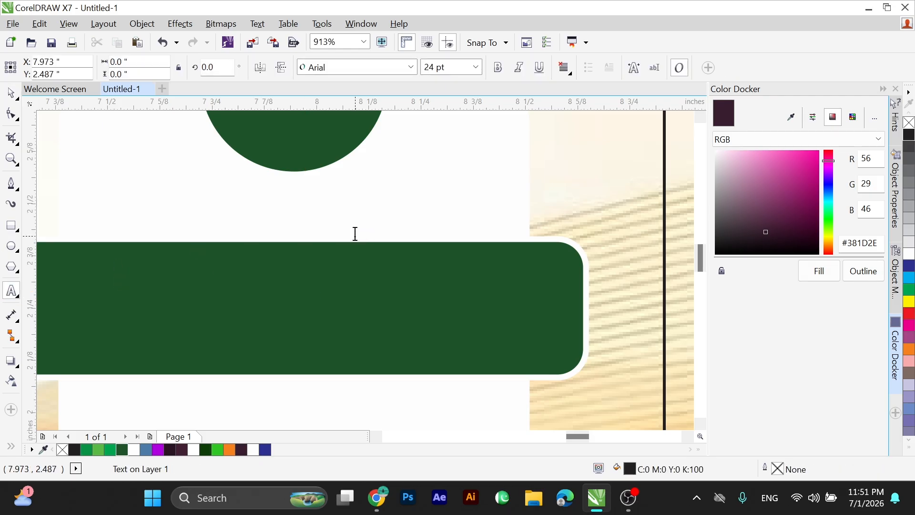
{"action": "type", "text": "100"}
{"action": "key", "text": "Escape"}
{"action": "type", "text": "% "}
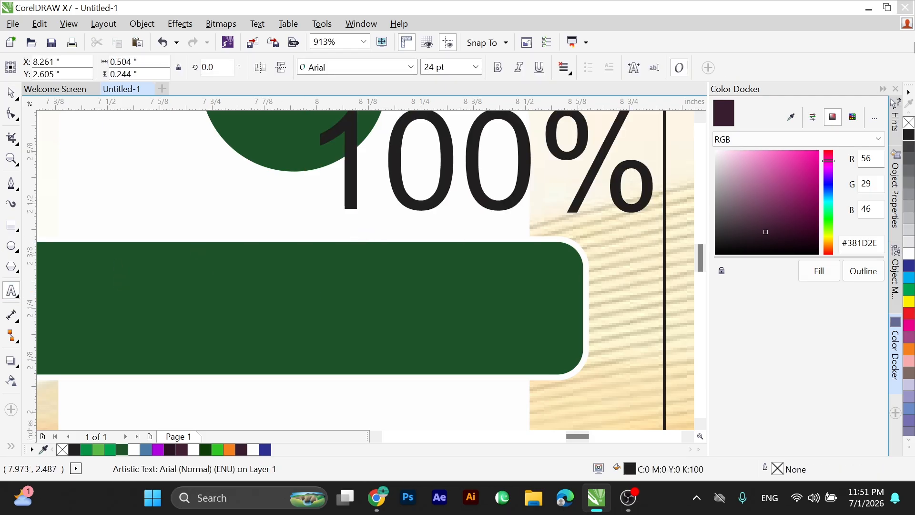
{"action": "type", "text": "Natural"}
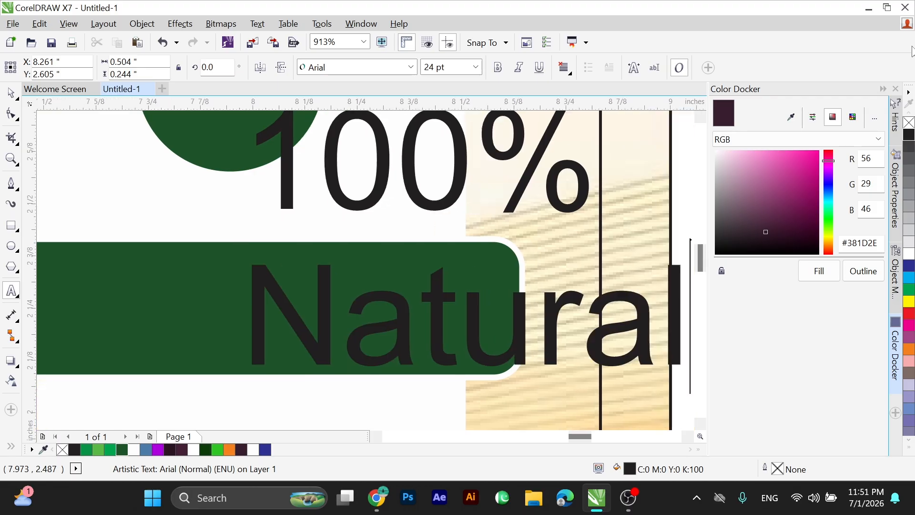
{"action": "key", "text": "ctrl+e"}
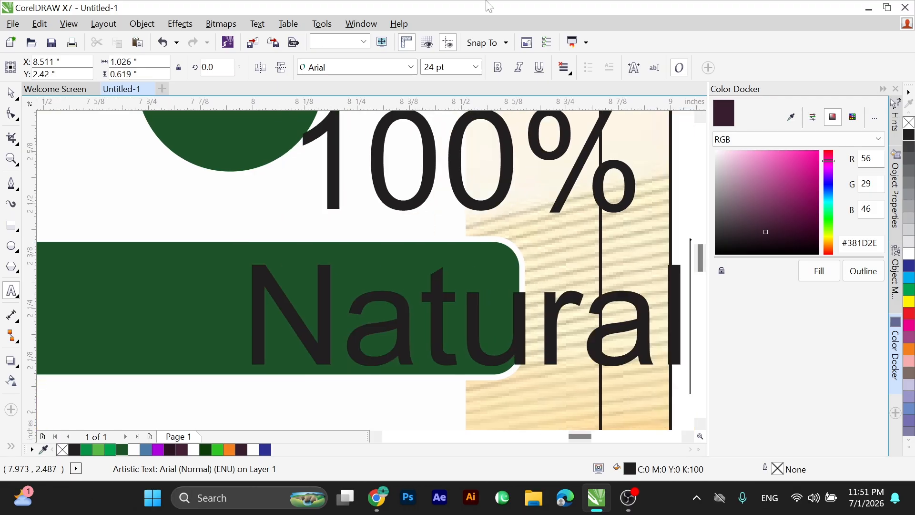
{"action": "key", "text": "F3"}
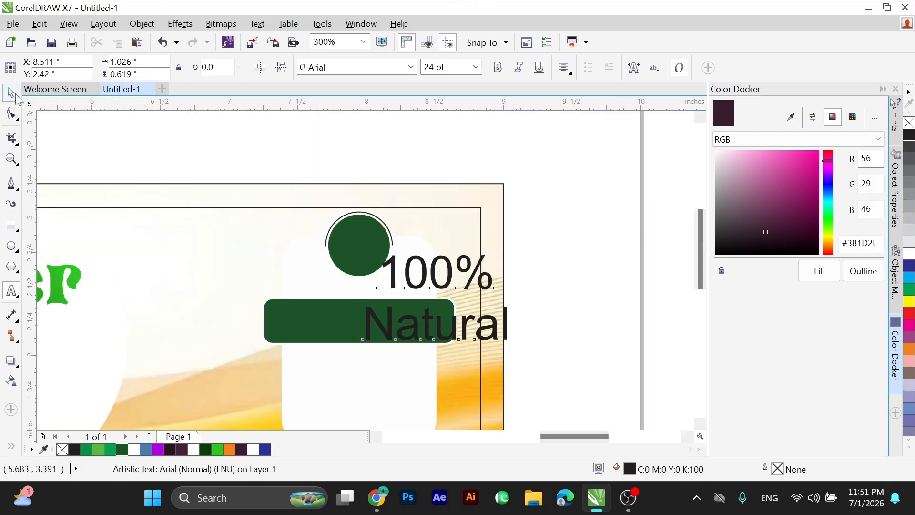
Place the text on the green circle, shrink it to about 7.2 pt and split its two lines into separate objects.
{"action": "left_click_drag", "start_coordinate": [511, 251], "coordinate": [361, 238]}
{"action": "key", "text": "F2"}
{"action": "left_click_drag", "start_coordinate": [288, 196], "coordinate": [427, 293]}
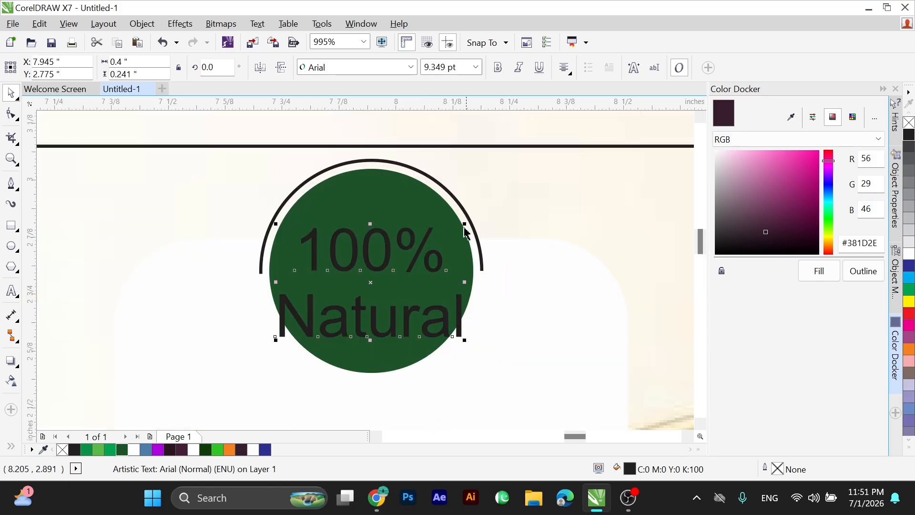
{"action": "left_click_drag", "start_coordinate": [458, 226], "coordinate": [444, 228]}
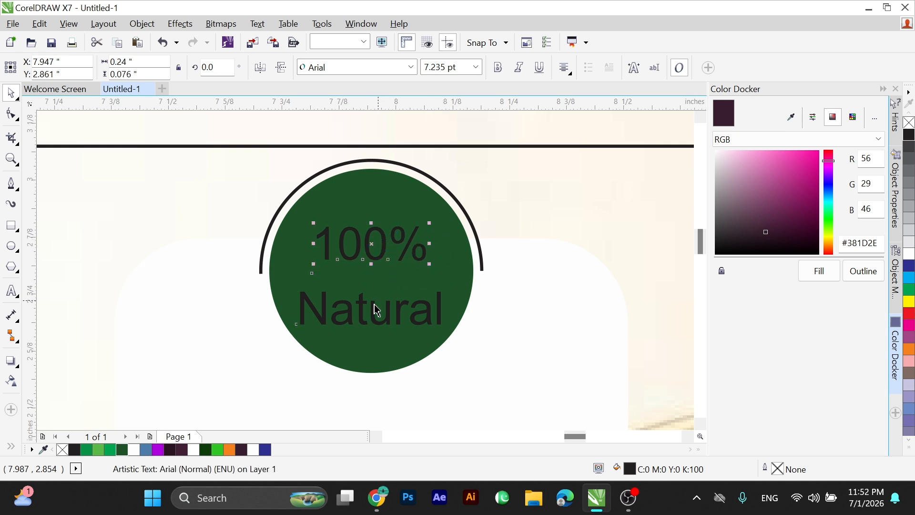
Change the word "Natural" to the Motion Picture Personal Use font and enlarge it to about 10.5 pt.
{"action": "left_click", "coordinate": [411, 68]}
{"action": "type", "text": "Motion Picture Personal U"}
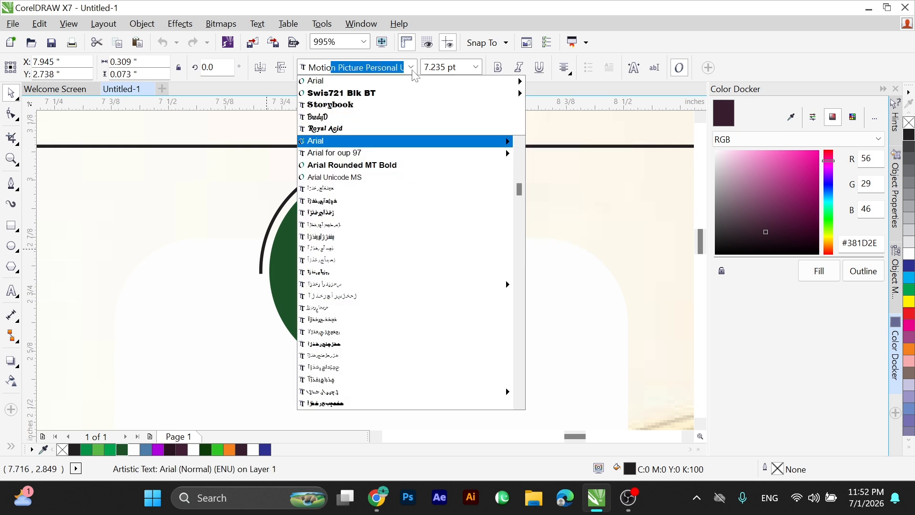
{"action": "key", "text": "Return"}
{"action": "key", "text": "F2"}
{"action": "left_click_drag", "start_coordinate": [253, 183], "coordinate": [512, 371]}
{"action": "left_click_drag", "start_coordinate": [443, 272], "coordinate": [484, 258]}
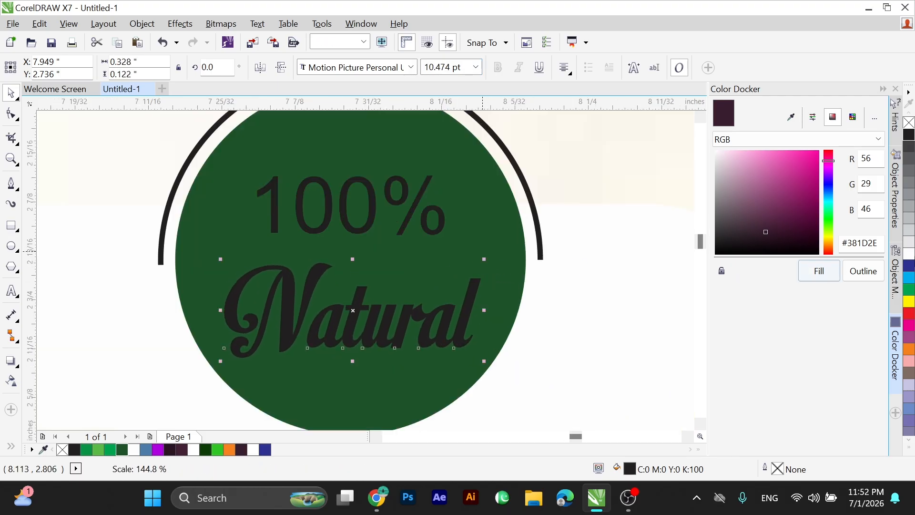
Fill the word "Natural" with white and nudge it slightly upward within the green circle.
{"action": "left_click", "coordinate": [908, 253]}
{"action": "key", "text": "Up"}
{"action": "key", "text": "Up"}
{"action": "key", "text": "Up"}
{"action": "key", "text": "Up"}
{"action": "key", "text": "Down"}
{"action": "key", "text": "Down"}
{"action": "key", "text": "Down"}
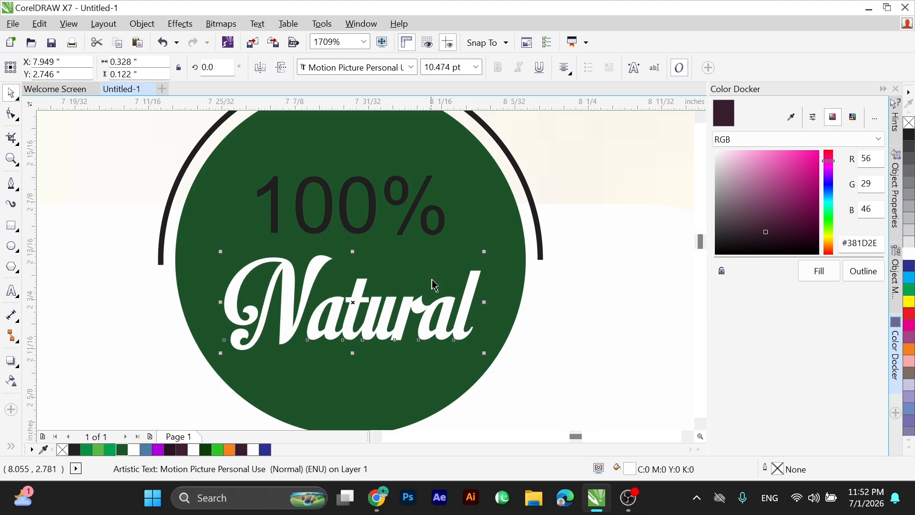
Change the "100%" text to the BrodyD font and enlarge it to about 10.3 pt.
{"action": "left_click_drag", "start_coordinate": [246, 162], "coordinate": [491, 273]}
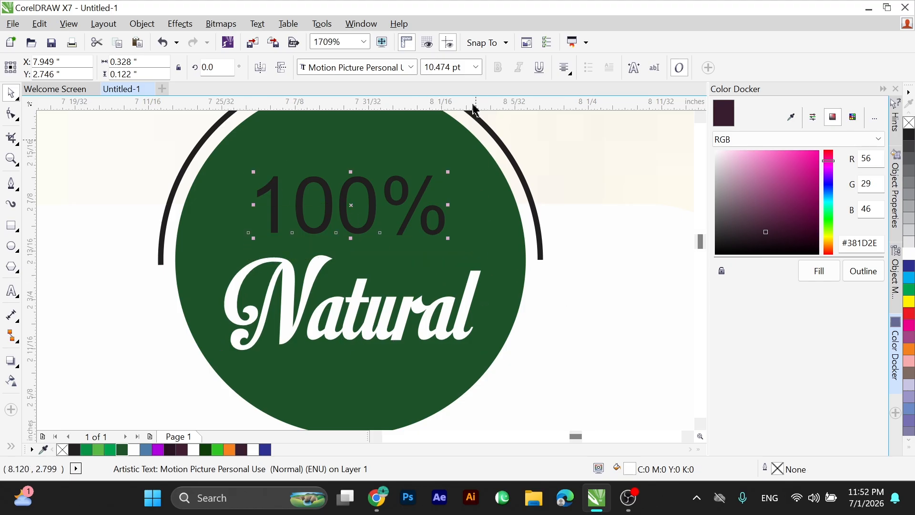
{"action": "left_click", "coordinate": [411, 67]}
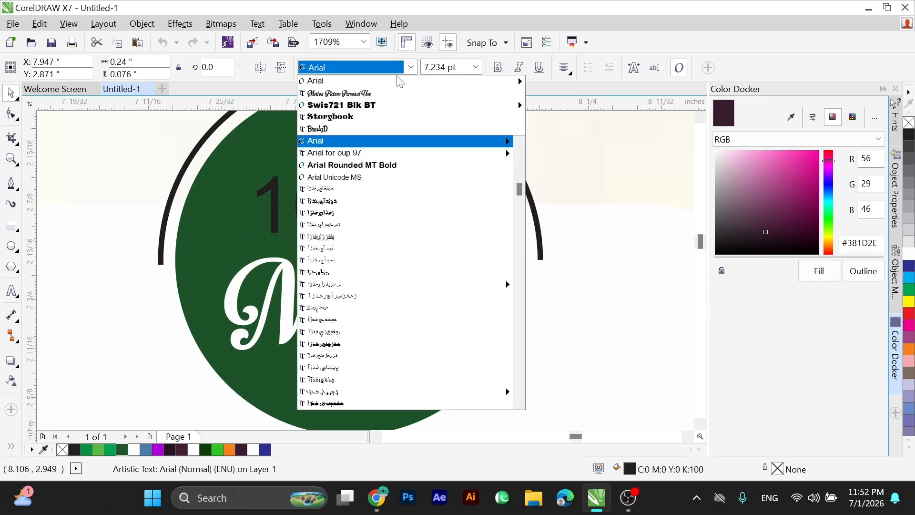
{"action": "key", "text": "Up"}
{"action": "key", "text": "Return"}
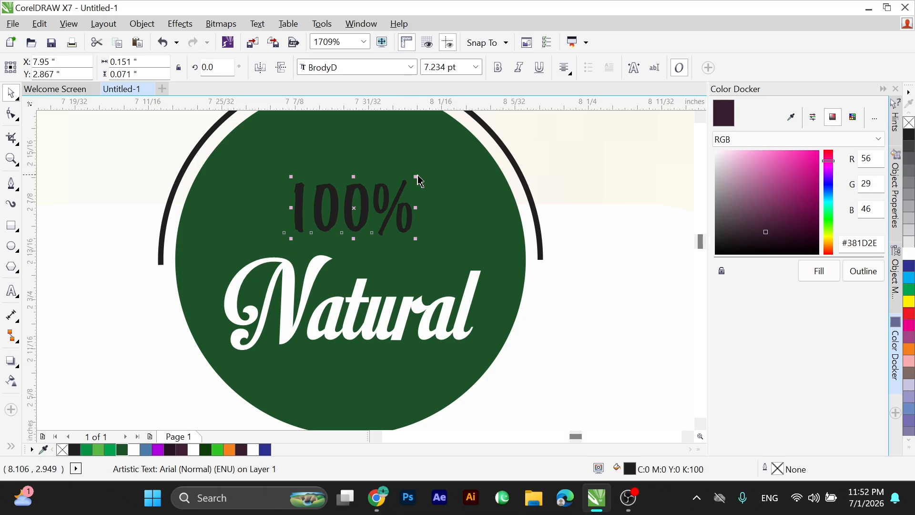
{"action": "left_click_drag", "start_coordinate": [416, 176], "coordinate": [465, 149]}
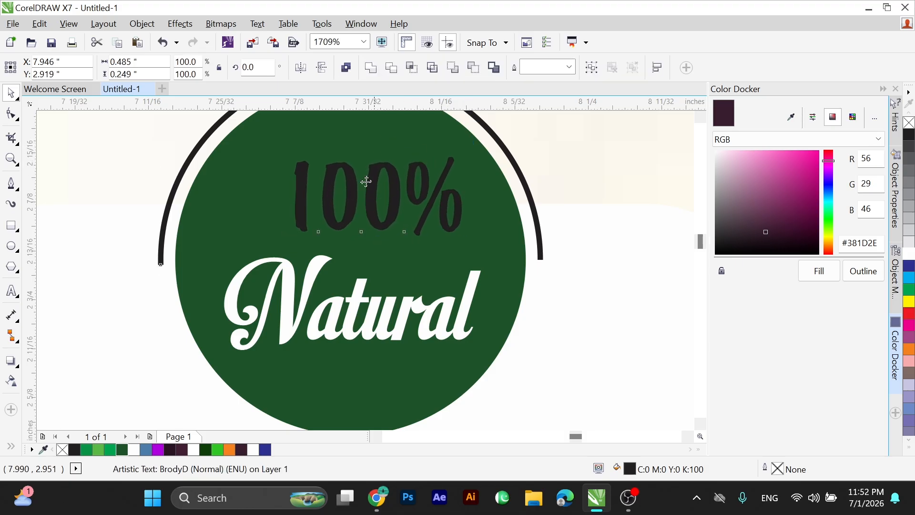
Centre the "100%" text horizontally with the arc and fill it with white.
{"action": "key", "text": "c"}
{"action": "mouse_move", "coordinate": [232, 147]}
{"action": "left_mouse_down"}
{"action": "mouse_move", "coordinate": [423, 250]}
{"action": "mouse_move", "coordinate": [473, 259]}
{"action": "left_mouse_up"}
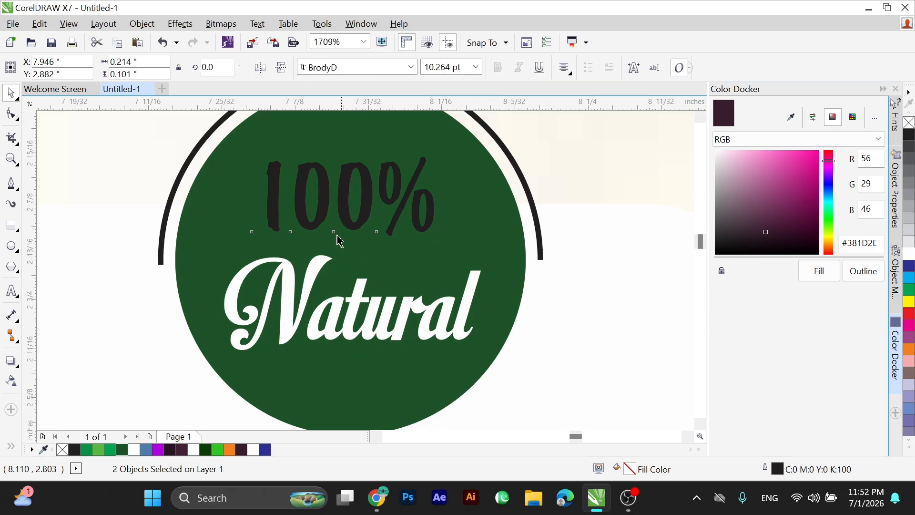
{"action": "left_click", "coordinate": [911, 254]}
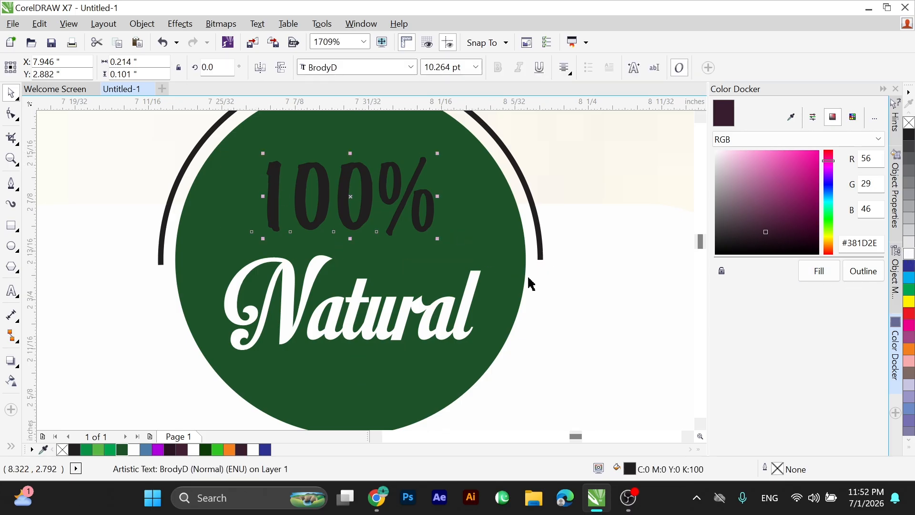
Enlarge the "100%" text to about 10.8 pt and nudge it into place above "Natural" in the circle.
{"action": "scroll", "coordinate": [458, 288], "scroll_direction": "down", "scroll_amount": 2}
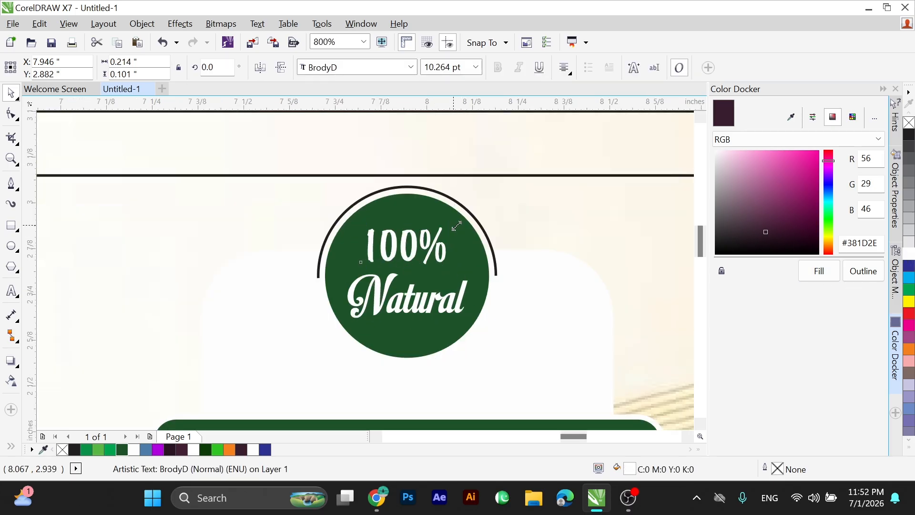
{"action": "left_click_drag", "start_coordinate": [457, 226], "coordinate": [460, 225]}
{"action": "key", "text": "Down"}
{"action": "key", "text": "Right"}
{"action": "key", "text": "Up"}
{"action": "key", "text": "Up"}
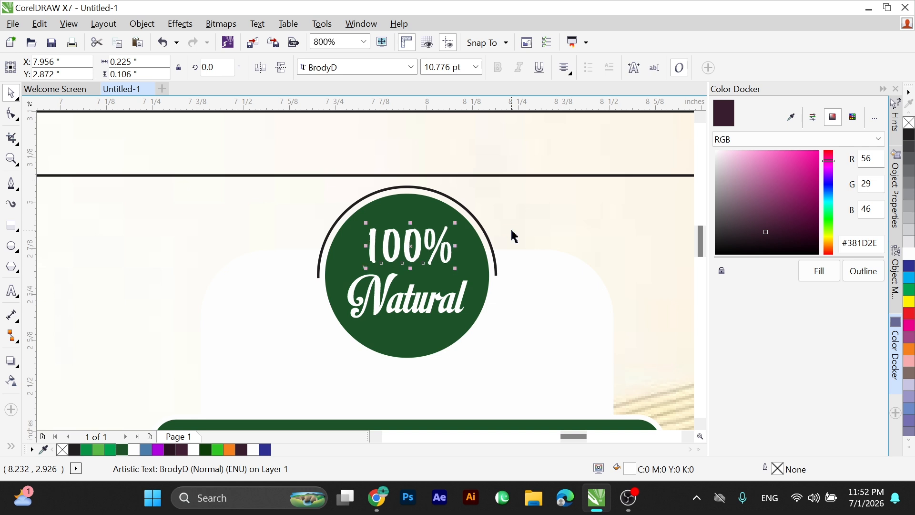
{"action": "scroll", "coordinate": [395, 271], "scroll_direction": "down", "scroll_amount": 1}
{"action": "left_click", "coordinate": [372, 292]}
{"action": "left_click", "coordinate": [426, 177]}
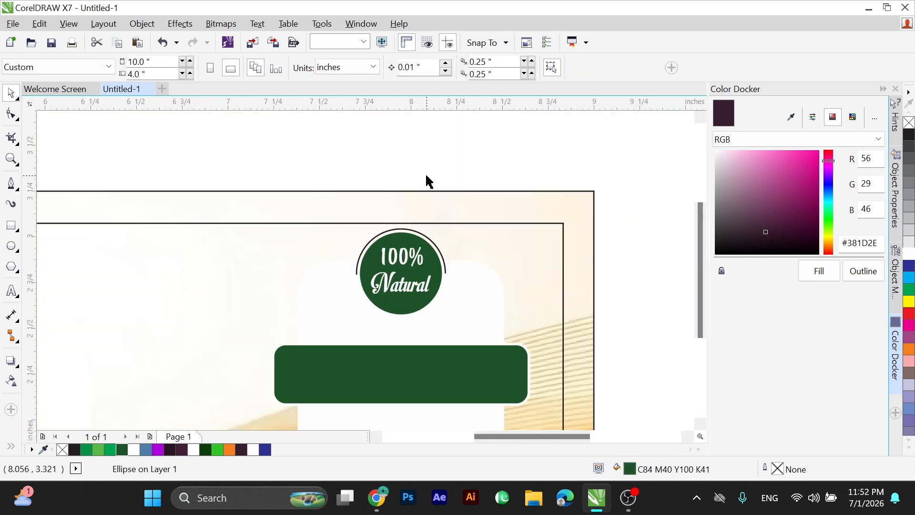
Paste the copied slogan beginning "Double purity. Served chill" as artistic text beside the label, outside the page.
{"action": "key", "text": "F4"}
{"action": "key", "text": "F2"}
{"action": "left_click_drag", "start_coordinate": [509, 205], "coordinate": [670, 332]}
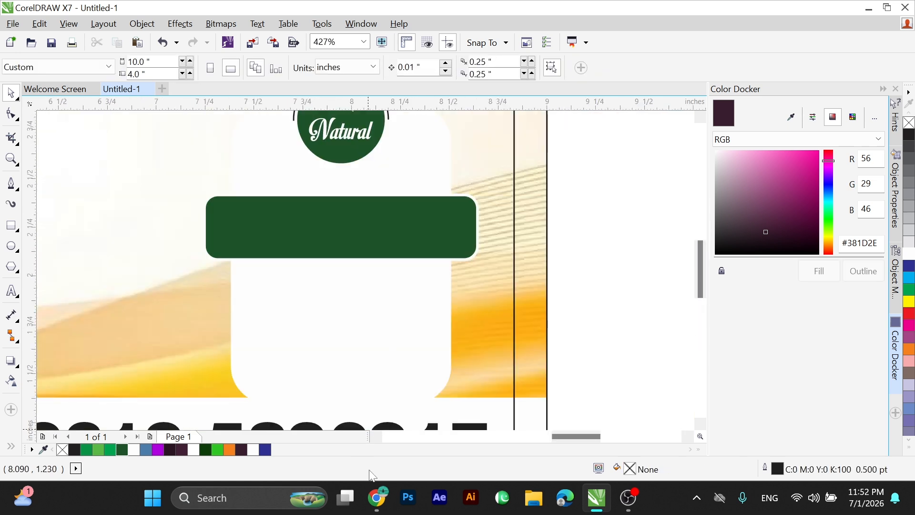
{"action": "left_click", "coordinate": [358, 497]}
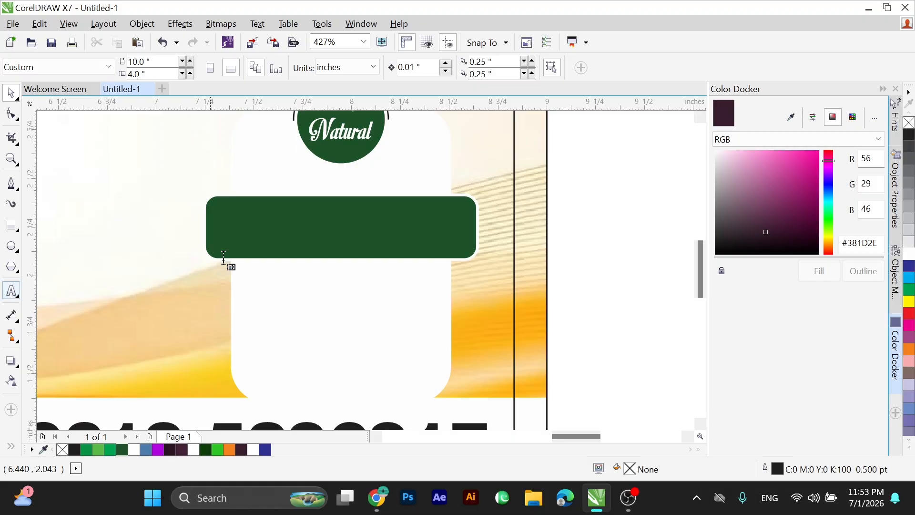
{"action": "scroll", "coordinate": [268, 240], "scroll_direction": "down", "scroll_amount": 1}
{"action": "left_click", "coordinate": [460, 276]}
{"action": "key", "text": "ctrl+v"}
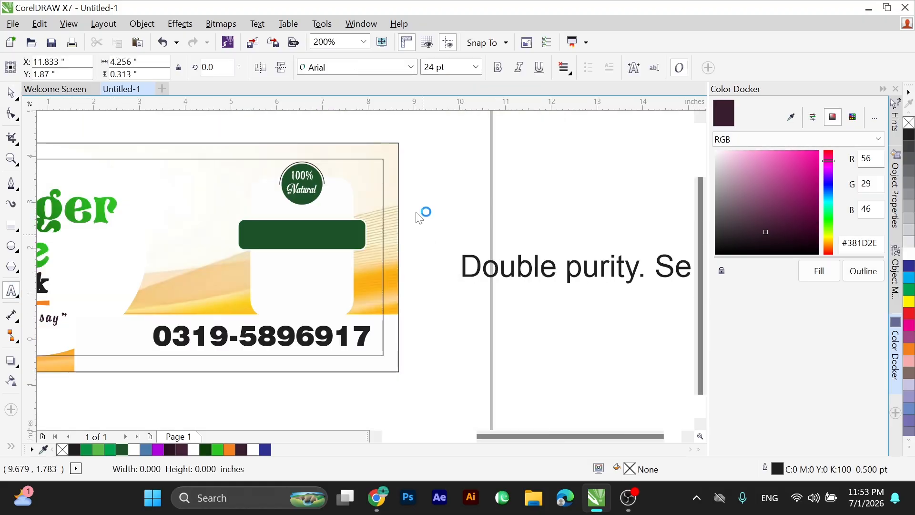
Change the slogan text's font to Motion Picture Personal Use.
{"action": "scroll", "coordinate": [423, 231], "scroll_direction": "down", "scroll_amount": 1}
{"action": "key", "text": "F2"}
{"action": "left_click_drag", "start_coordinate": [441, 221], "coordinate": [619, 287]}
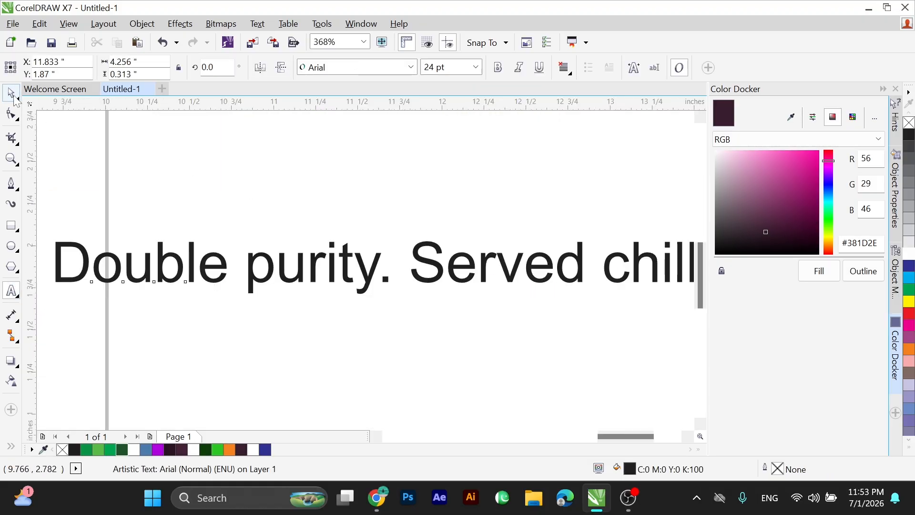
{"action": "left_click", "coordinate": [411, 67]}
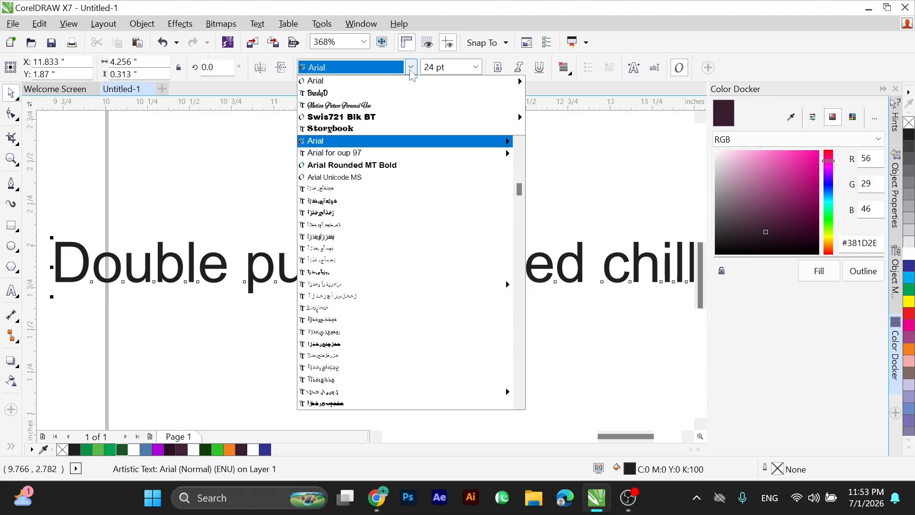
{"action": "left_click", "coordinate": [386, 110]}
Move the slogan to the green band, shrink it to about 9.8 pt and centre it on the band.
{"action": "scroll", "coordinate": [410, 255], "scroll_direction": "down", "scroll_amount": 2}
{"action": "left_click_drag", "start_coordinate": [383, 258], "coordinate": [258, 246]}
{"action": "scroll", "coordinate": [327, 262], "scroll_direction": "up", "scroll_amount": 2}
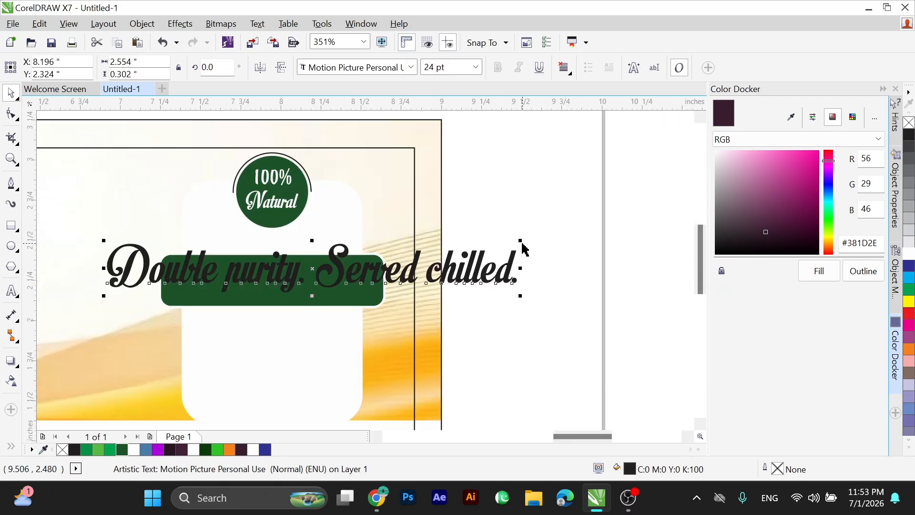
{"action": "left_click_drag", "start_coordinate": [522, 242], "coordinate": [303, 253]}
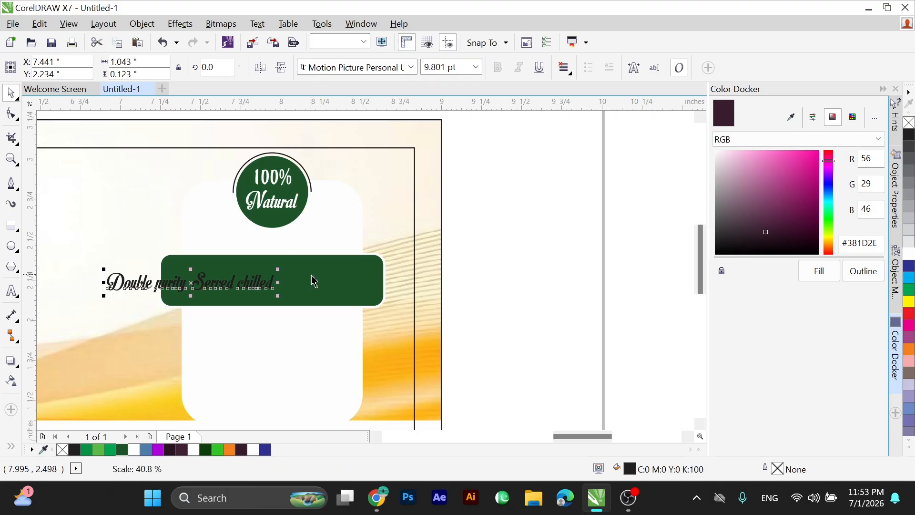
{"action": "key", "text": "c"}
{"action": "key", "text": "e"}
{"action": "left_click", "coordinate": [446, 274]}
Enlarge the slogan to about 11.7 pt on the green band and fill it with white.
{"action": "key", "text": "F2"}
{"action": "left_click_drag", "start_coordinate": [139, 249], "coordinate": [400, 309]}
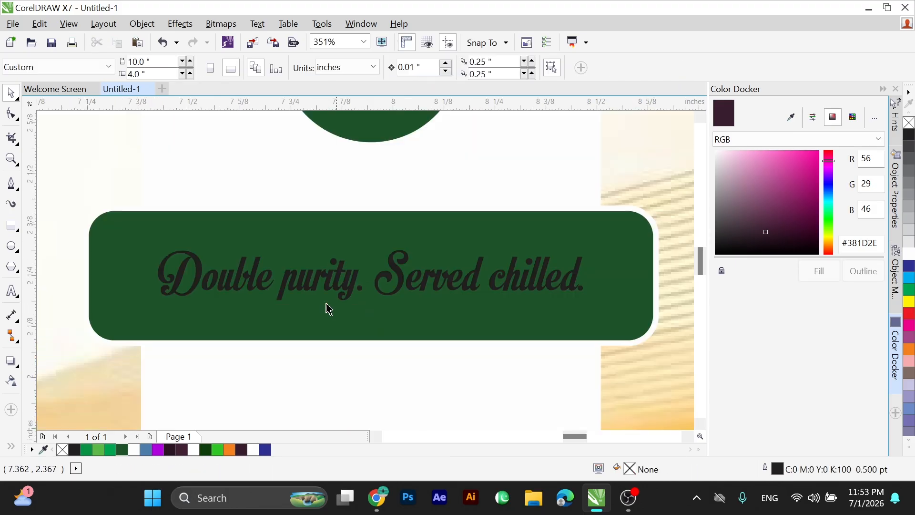
{"action": "left_click_drag", "start_coordinate": [165, 240], "coordinate": [622, 351]}
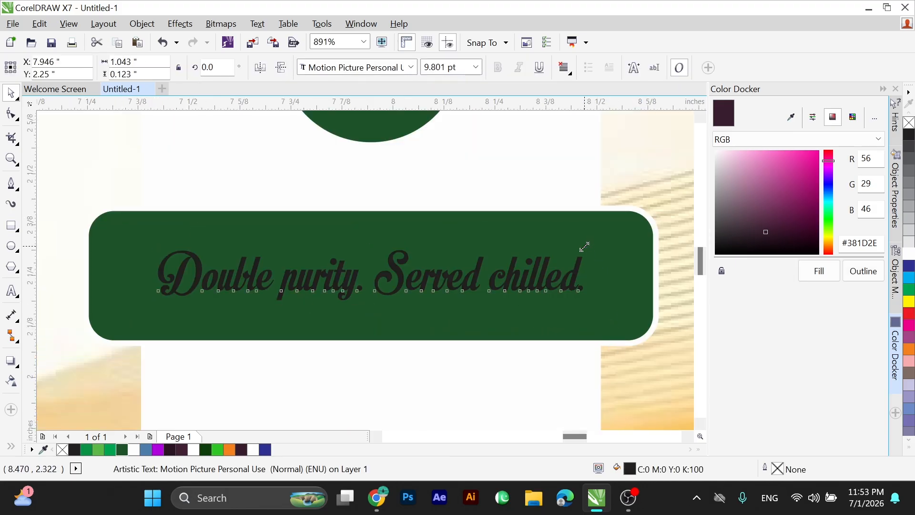
{"action": "left_click_drag", "start_coordinate": [587, 247], "coordinate": [624, 209]}
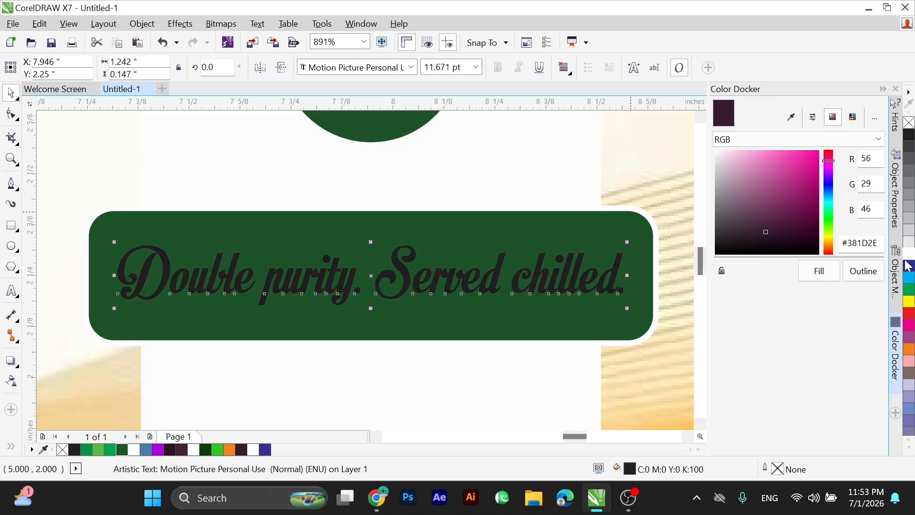
{"action": "left_click", "coordinate": [510, 240], "text": "shift"}
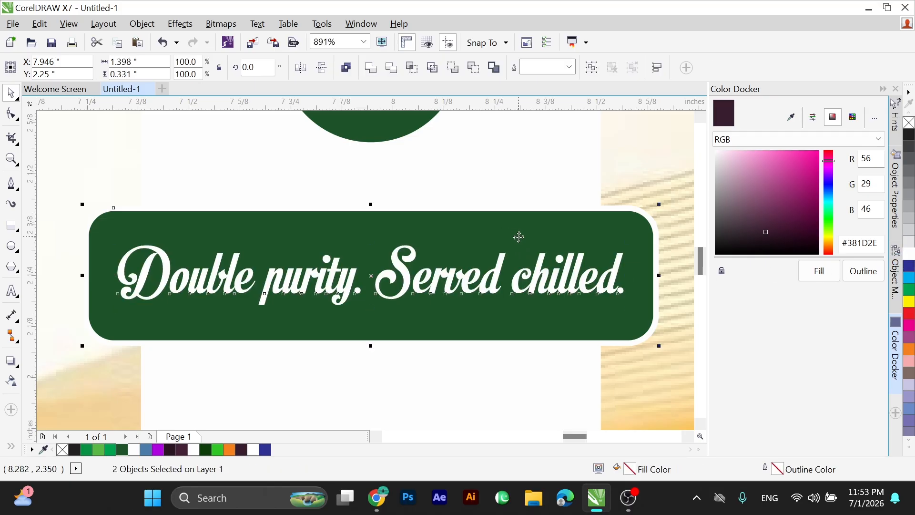
{"action": "scroll", "coordinate": [519, 236], "scroll_direction": "down", "scroll_amount": 6}
{"action": "left_click", "coordinate": [610, 358]}
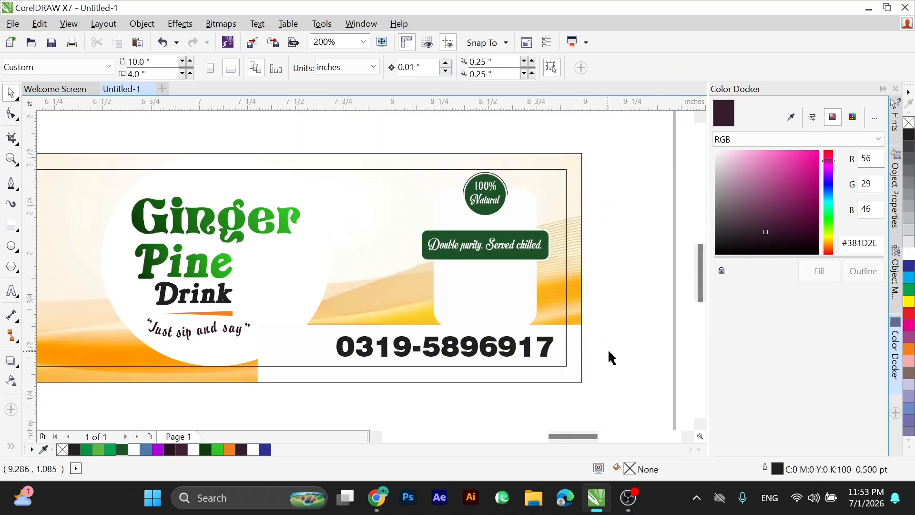
Draw a rectangle about 0.84 by 0.30 inches inside the white panel below the slogan band.
{"action": "scroll", "coordinate": [611, 355], "scroll_direction": "up", "scroll_amount": 3}
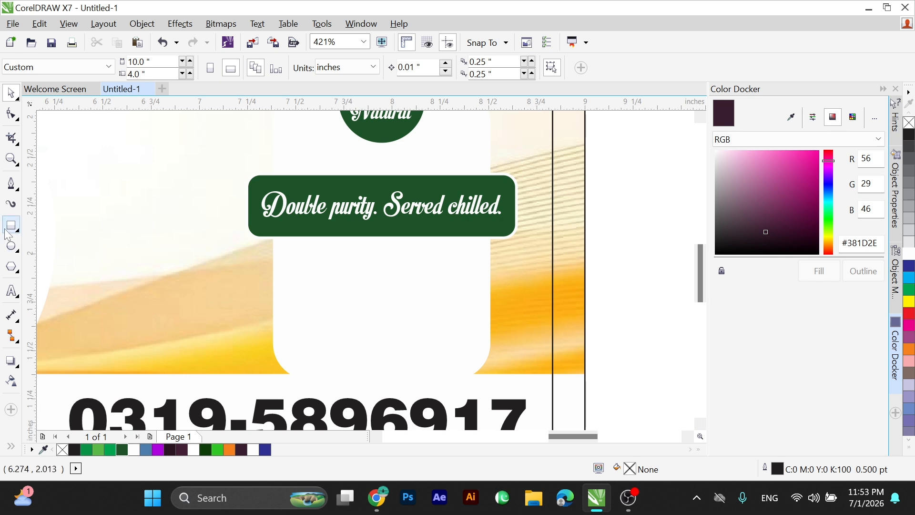
{"action": "left_click_drag", "start_coordinate": [301, 256], "coordinate": [462, 315]}
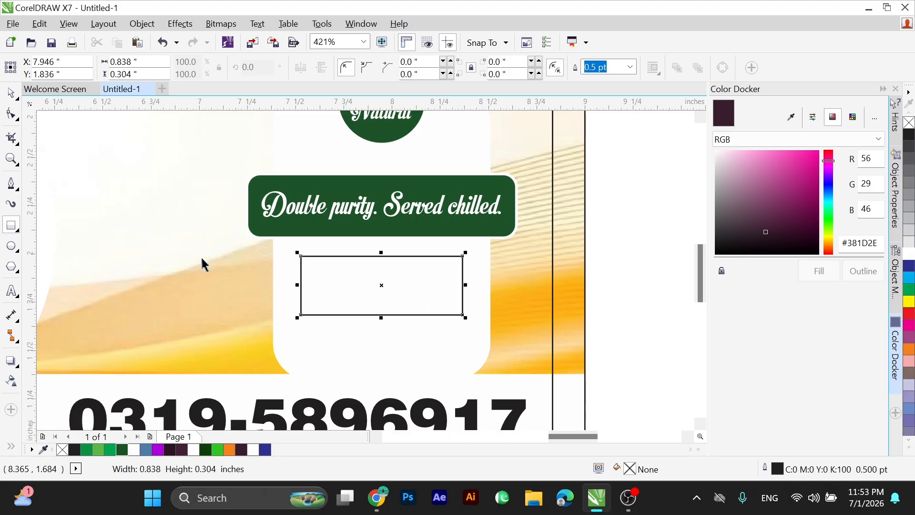
{"action": "key", "text": "space"}
Draw a frame about 0.97 by 0.72 inches in the white panel with rounded bottom corners, its top edge tucked behind the slogan band.
{"action": "left_click_drag", "start_coordinate": [289, 226], "coordinate": [477, 364]}
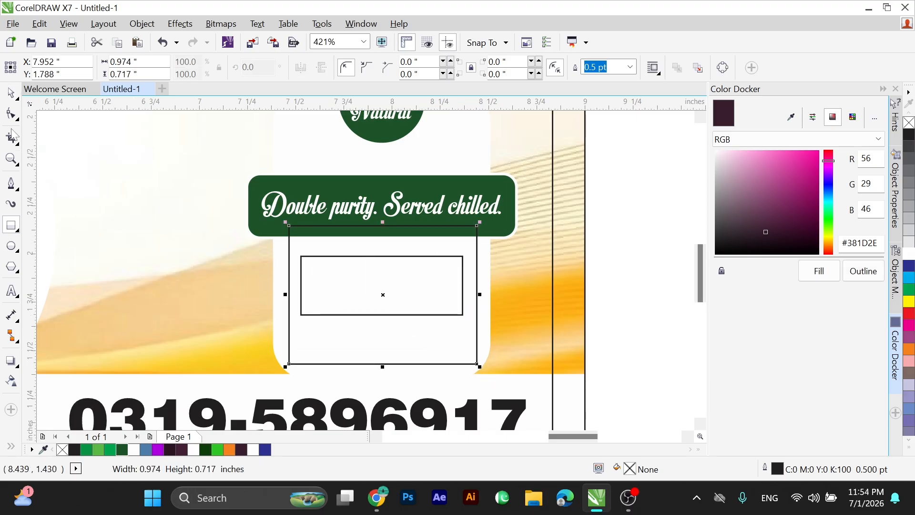
{"action": "left_click", "coordinate": [12, 115]}
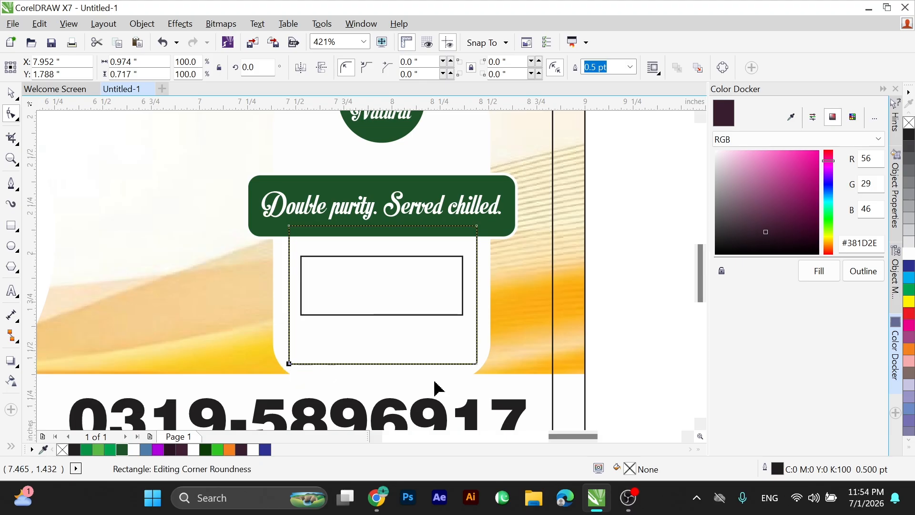
{"action": "mouse_move", "coordinate": [476, 364]}
{"action": "left_mouse_down"}
{"action": "mouse_move", "coordinate": [453, 347]}
{"action": "mouse_move", "coordinate": [472, 363]}
{"action": "left_mouse_up"}
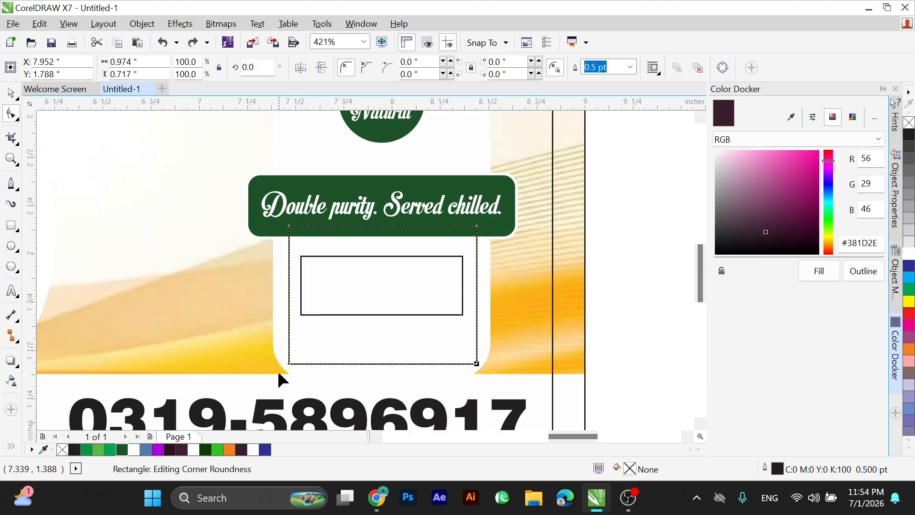
{"action": "left_click_drag", "start_coordinate": [289, 364], "coordinate": [292, 322]}
{"action": "key", "text": "space"}
{"action": "left_click_drag", "start_coordinate": [210, 177], "coordinate": [556, 256]}
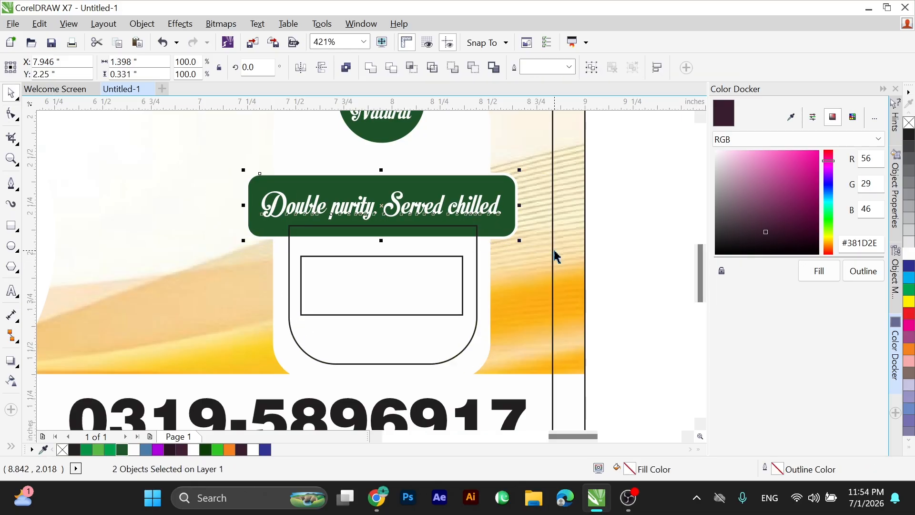
Delete the small rectangle inside the rounded frame.
{"action": "left_click", "coordinate": [429, 293]}
{"action": "left_click_drag", "start_coordinate": [245, 242], "coordinate": [527, 316]}
{"action": "key", "text": "Delete"}
Draw a circle about 0.26 inches across on the frame's bottom line and centre it horizontally with the frame.
{"action": "scroll", "coordinate": [362, 358], "scroll_direction": "up", "scroll_amount": 3}
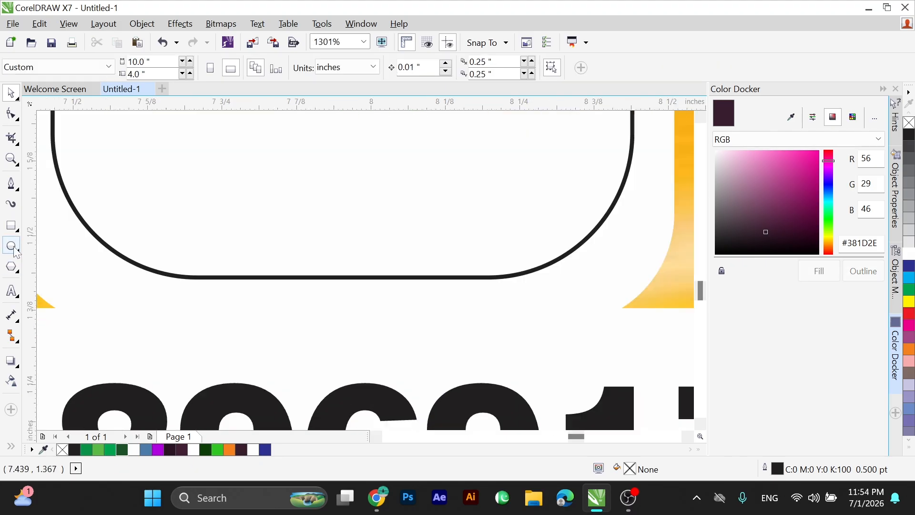
{"action": "mouse_move", "coordinate": [256, 214]}
{"action": "left_mouse_down"}
{"action": "mouse_move", "coordinate": [394, 302]}
{"action": "mouse_move", "coordinate": [416, 284]}
{"action": "left_mouse_up"}
{"action": "key", "text": "space"}
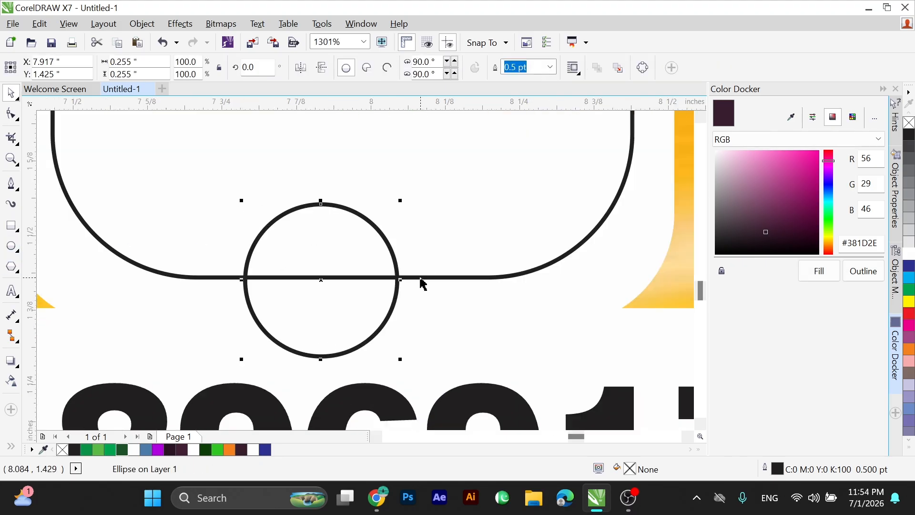
{"action": "left_click", "coordinate": [420, 278], "text": "shift"}
{"action": "key", "text": "e"}
{"action": "key", "text": "ctrl+z"}
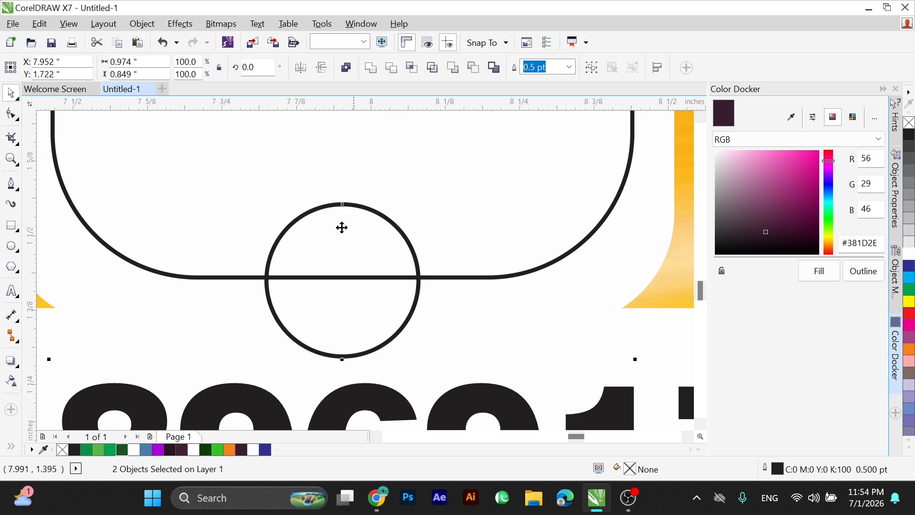
Fill the circle on the frame's bottom line with white (#FFFFFF).
{"action": "left_click_drag", "start_coordinate": [199, 175], "coordinate": [435, 378]}
{"action": "left_click_drag", "start_coordinate": [752, 217], "coordinate": [712, 149]}
{"action": "left_click", "coordinate": [805, 268]}
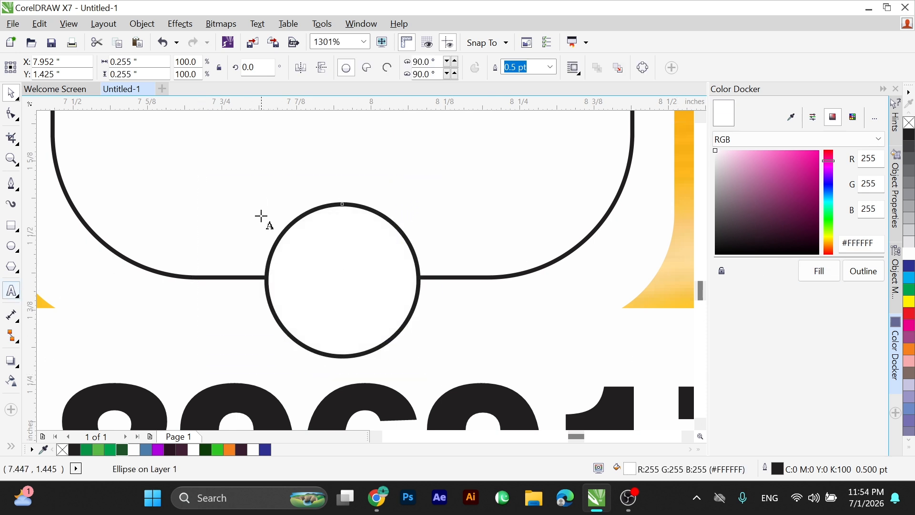
Add the artistic text "300ml" above the white circle and set its font to BrodyD.
{"action": "left_click", "coordinate": [235, 182]}
{"action": "type", "text": "3"}
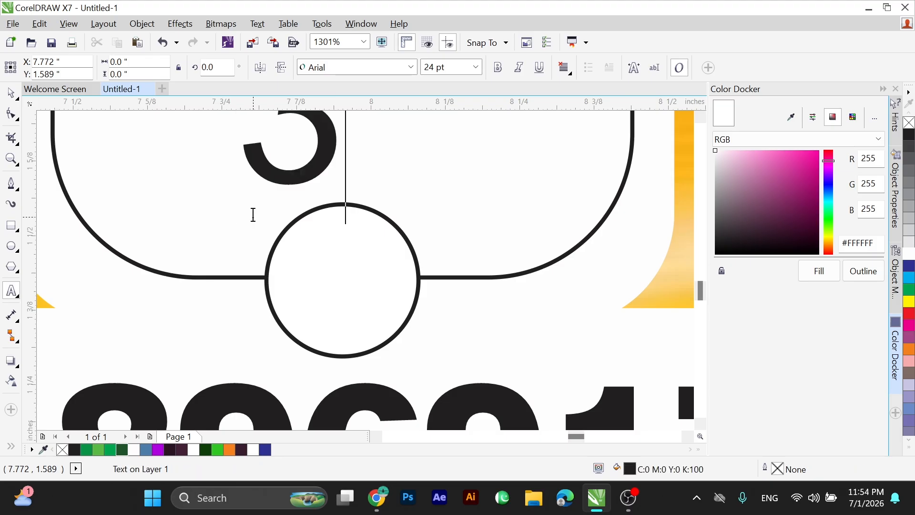
{"action": "type", "text": "00ml"}
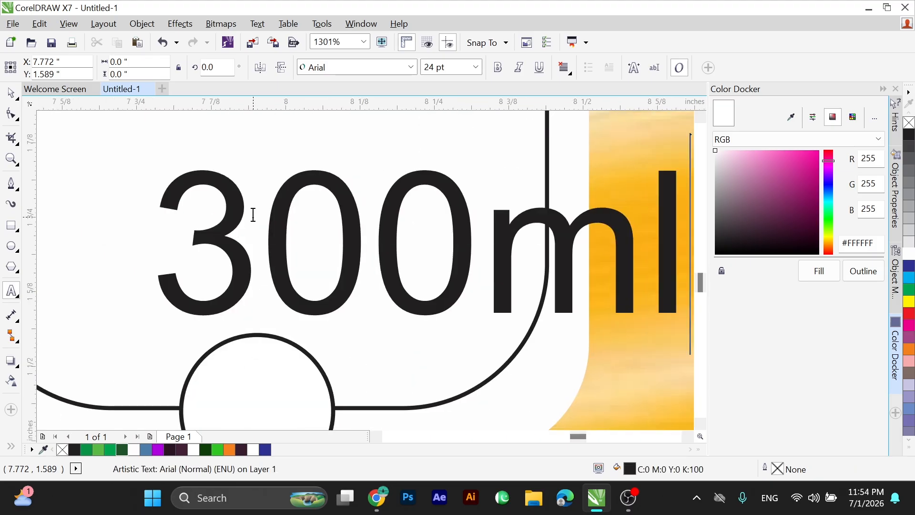
{"action": "scroll", "coordinate": [71, 262], "scroll_direction": "down", "scroll_amount": 3}
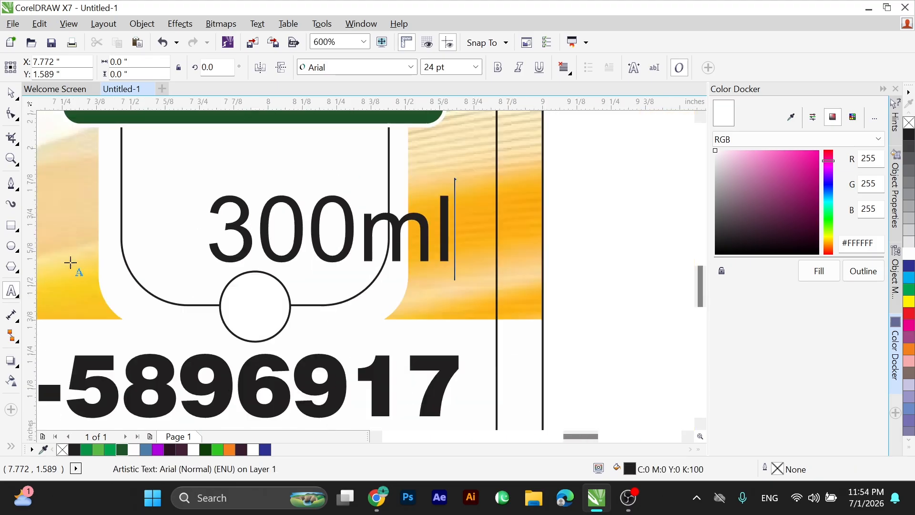
{"action": "left_click", "coordinate": [410, 68]}
{"action": "left_click", "coordinate": [374, 105]}
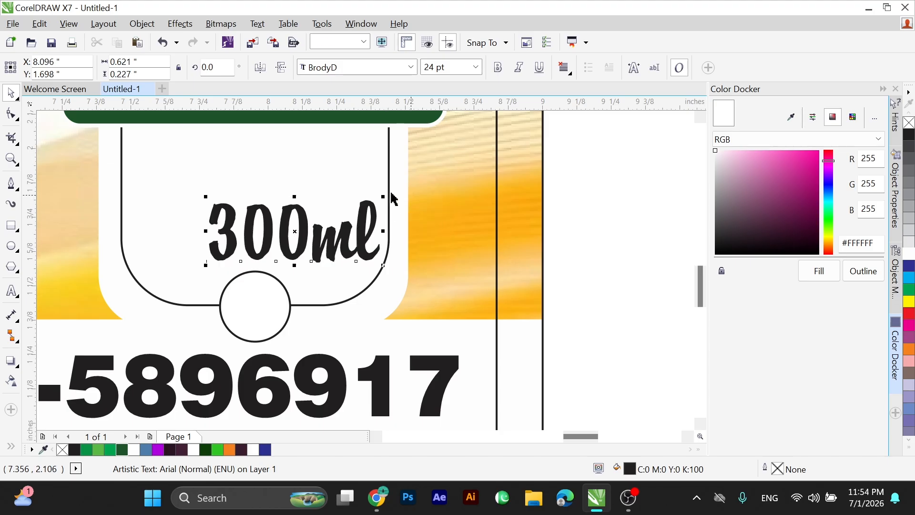
Shrink the "300ml" text to about 5.9 pt and centre it inside the white circle.
{"action": "left_click_drag", "start_coordinate": [384, 197], "coordinate": [247, 198]}
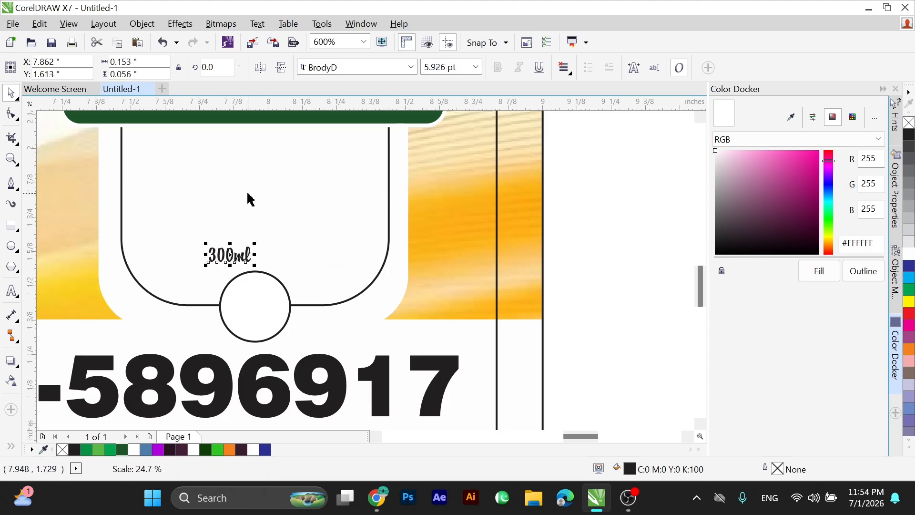
{"action": "left_click", "coordinate": [257, 295], "text": "shift"}
{"action": "key", "text": "c"}
{"action": "key", "text": "e"}
Inspect the "300ml" circle, the information panel and the overall label layout.
{"action": "key", "text": "F2"}
{"action": "left_click_drag", "start_coordinate": [173, 240], "coordinate": [385, 349]}
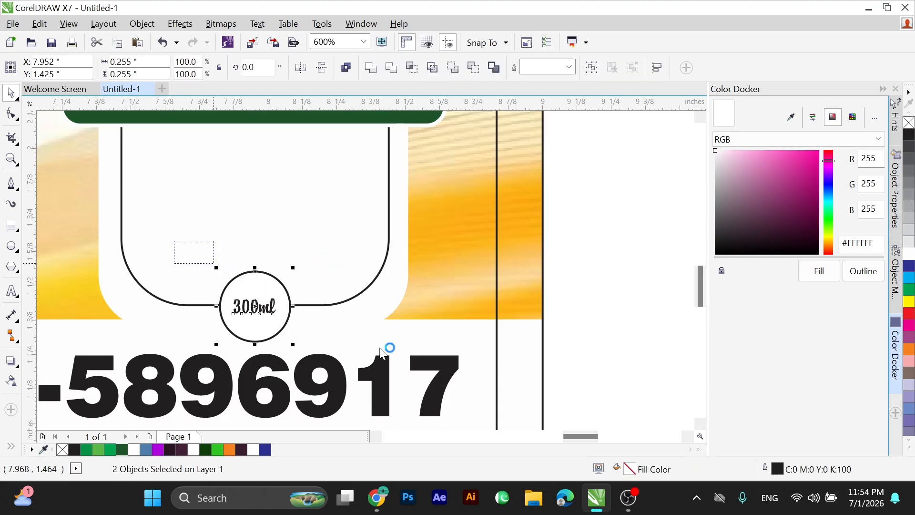
{"action": "left_click_drag", "start_coordinate": [191, 258], "coordinate": [388, 368]}
{"action": "left_click_drag", "start_coordinate": [358, 274], "coordinate": [379, 265]}
{"action": "left_click", "coordinate": [319, 263], "text": "shift"}
{"action": "scroll", "coordinate": [345, 267], "scroll_direction": "down", "scroll_amount": 3}
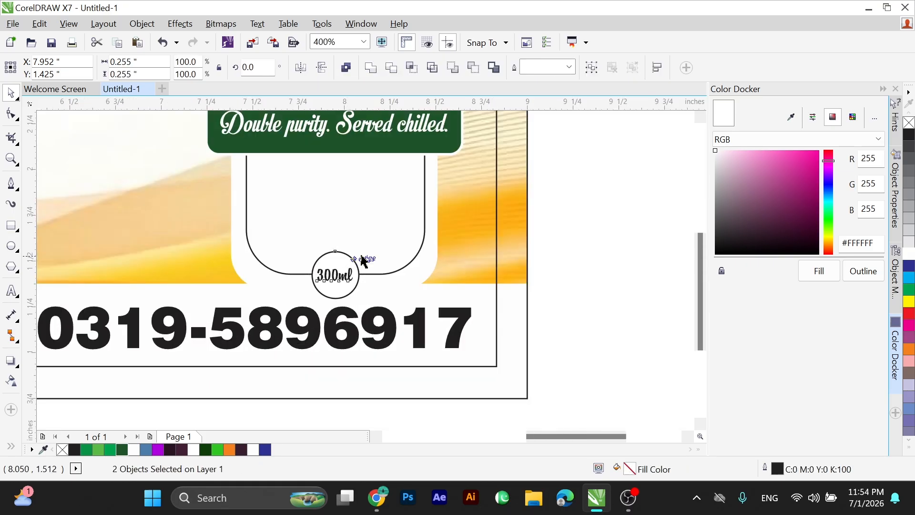
{"action": "left_click", "coordinate": [466, 310]}
{"action": "key", "text": "F2"}
{"action": "left_click_drag", "start_coordinate": [487, 345], "coordinate": [251, 132]}
{"action": "scroll", "coordinate": [251, 139], "scroll_direction": "up", "scroll_amount": 2}
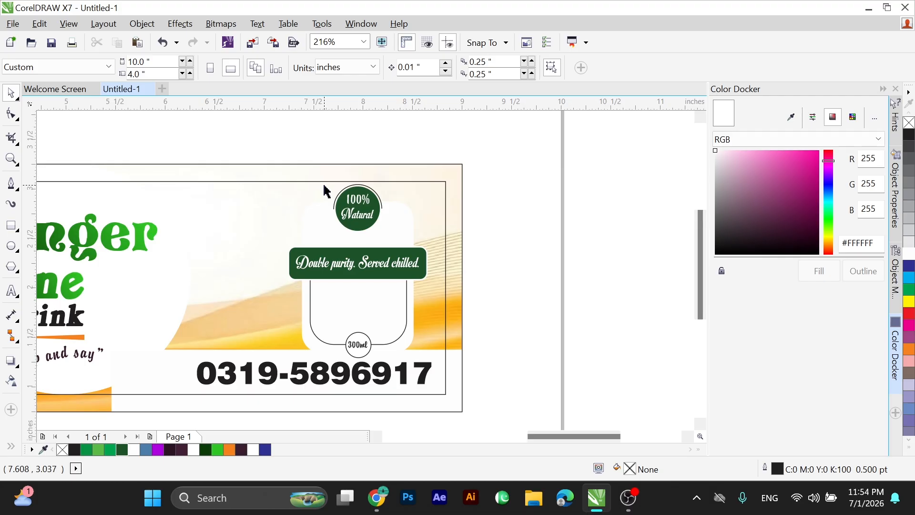
{"action": "scroll", "coordinate": [348, 189], "scroll_direction": "down", "scroll_amount": 1}
{"action": "left_click_drag", "start_coordinate": [188, 159], "coordinate": [551, 370]}
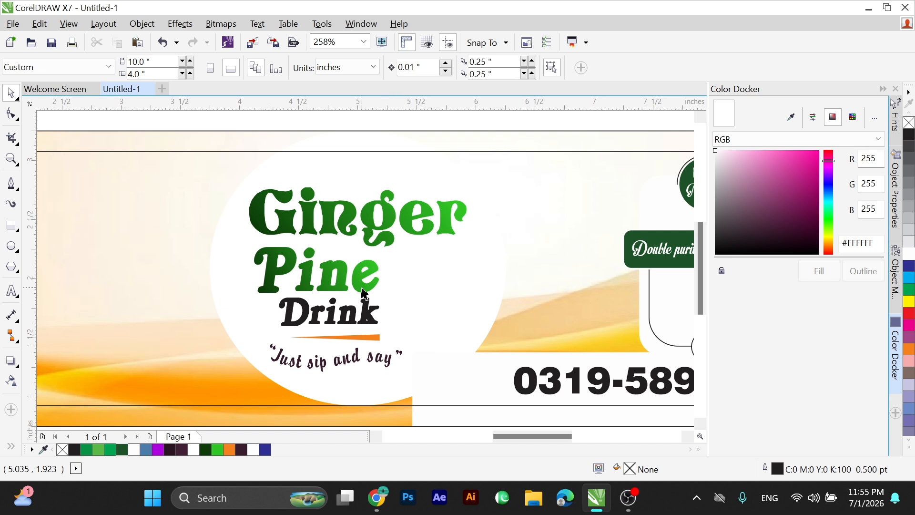
{"action": "scroll", "coordinate": [571, 252], "scroll_direction": "down", "scroll_amount": 3}
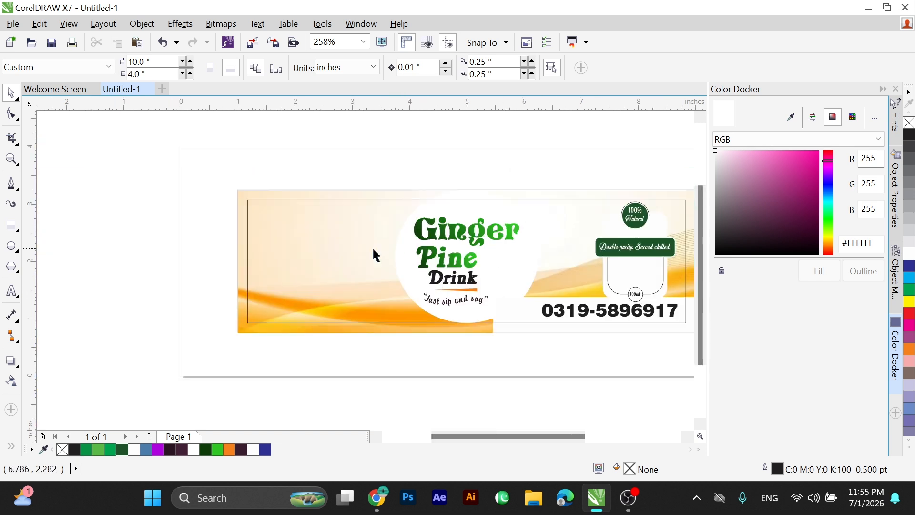
{"action": "left_click_drag", "start_coordinate": [162, 152], "coordinate": [664, 351]}
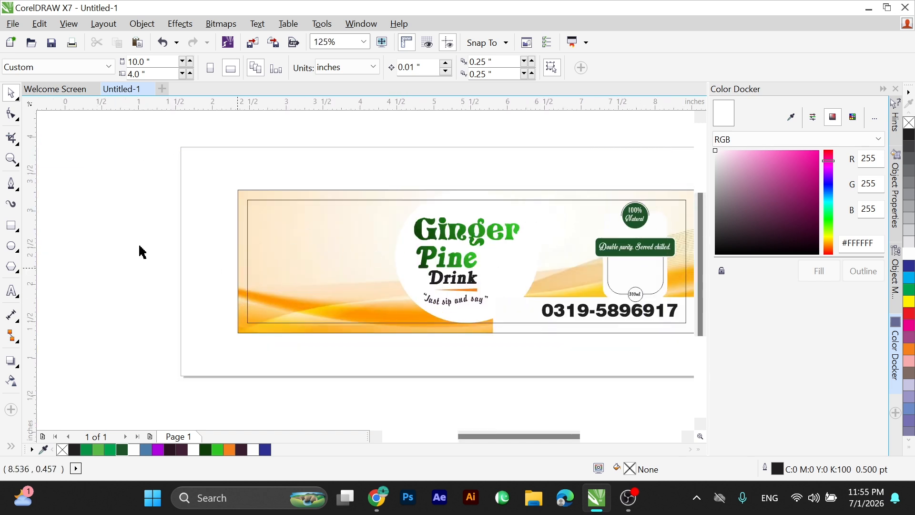
Draw a rectangle about 2.83 by 0.78 inches across the label's left edge, round its two right corners fully and nudge it slightly upward.
{"action": "left_click_drag", "start_coordinate": [115, 228], "coordinate": [324, 284]}
{"action": "left_click", "coordinate": [18, 119]}
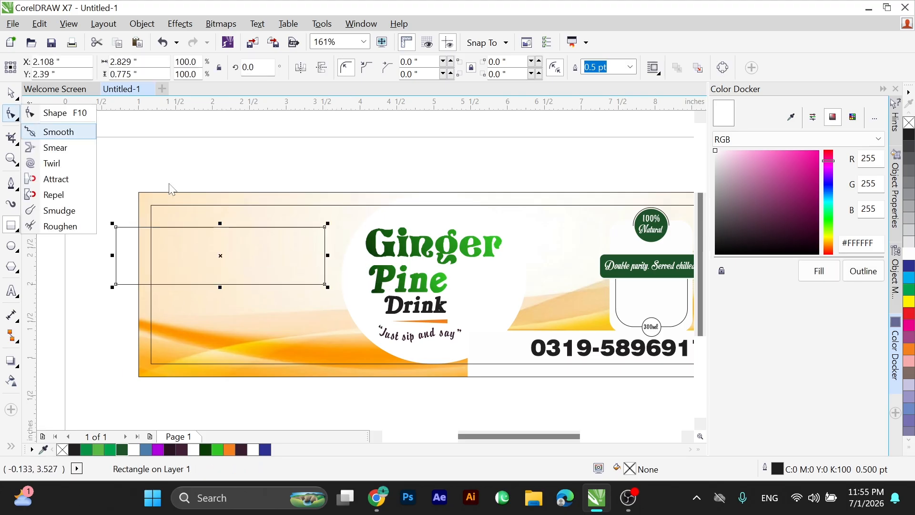
{"action": "left_click", "coordinate": [35, 112]}
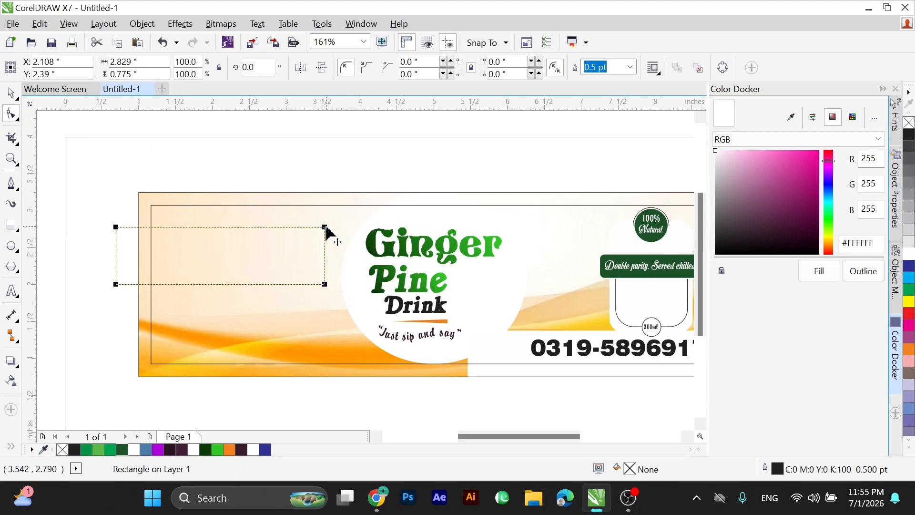
{"action": "left_click", "coordinate": [325, 227]}
{"action": "left_click", "coordinate": [325, 286]}
{"action": "left_click", "coordinate": [324, 256]}
{"action": "left_click", "coordinate": [325, 228]}
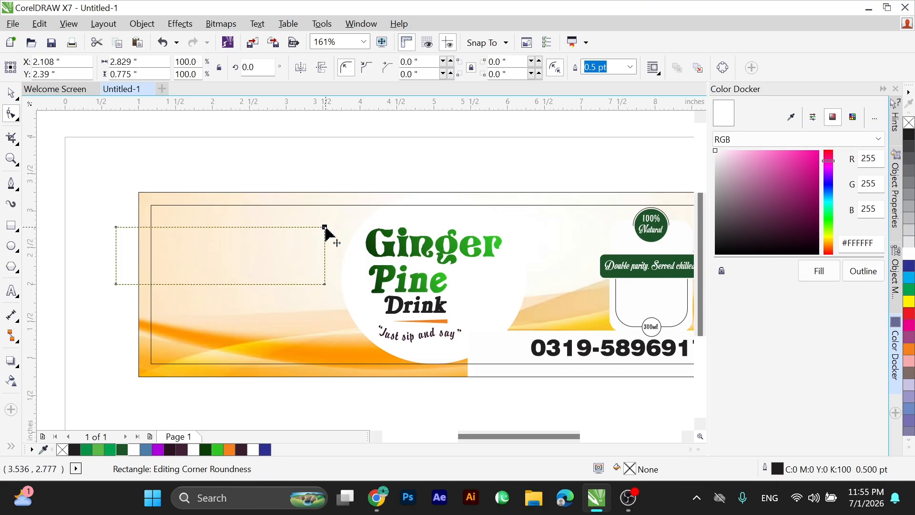
{"action": "left_click_drag", "start_coordinate": [325, 285], "coordinate": [300, 281]}
{"action": "key", "text": "space"}
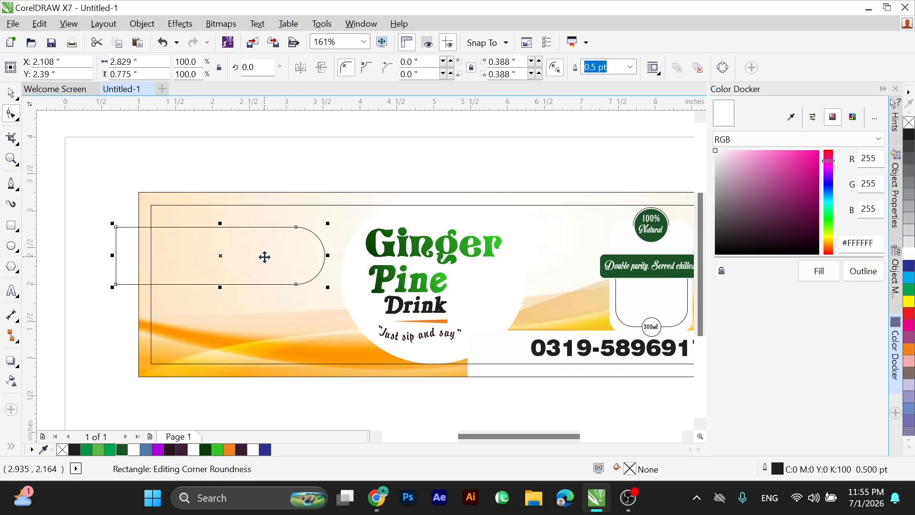
{"action": "left_click_drag", "start_coordinate": [266, 256], "coordinate": [262, 251]}
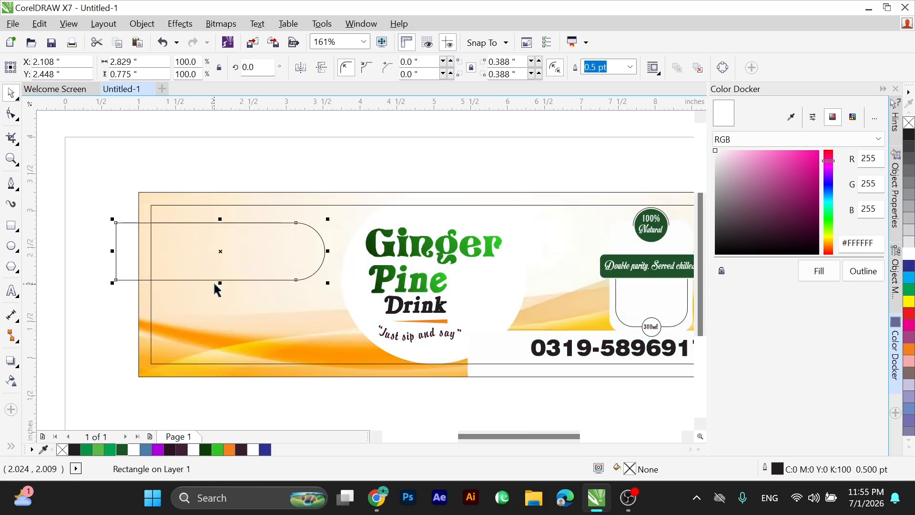
Stretch the rounded shape to about 0.96 inches high, fill it with orange sampled from the wave artwork and remove its outline.
{"action": "left_click_drag", "start_coordinate": [219, 283], "coordinate": [218, 296]}
{"action": "scroll", "coordinate": [383, 321], "scroll_direction": "up", "scroll_amount": 3}
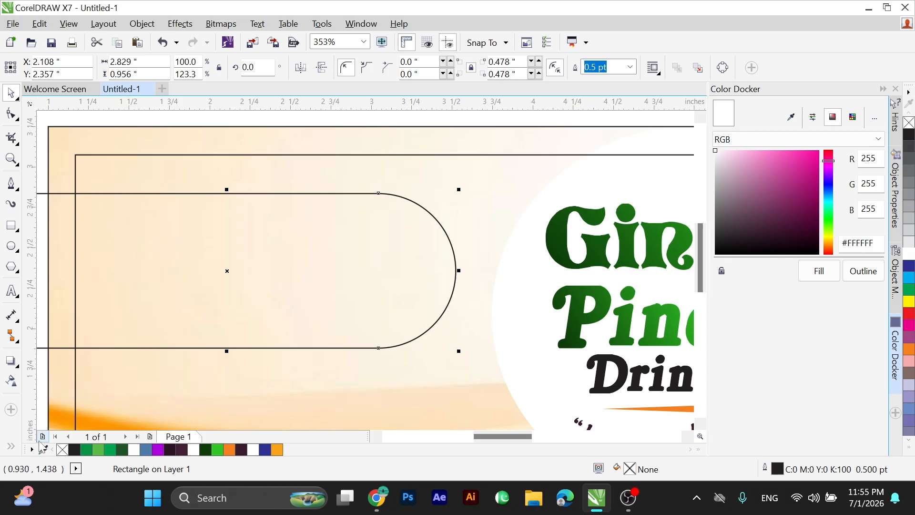
{"action": "left_click", "coordinate": [43, 449]}
{"action": "left_click", "coordinate": [59, 407]}
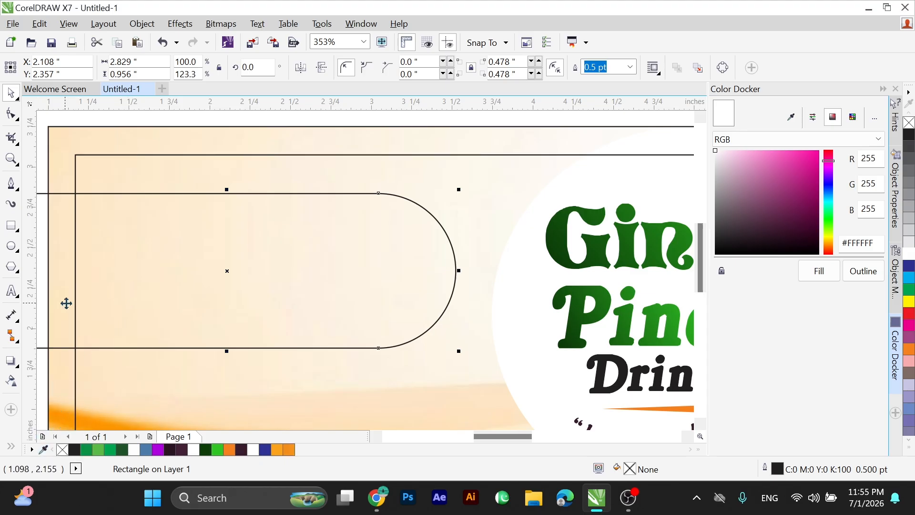
{"action": "left_click", "coordinate": [289, 450]}
{"action": "scroll", "coordinate": [314, 266], "scroll_direction": "down", "scroll_amount": 2}
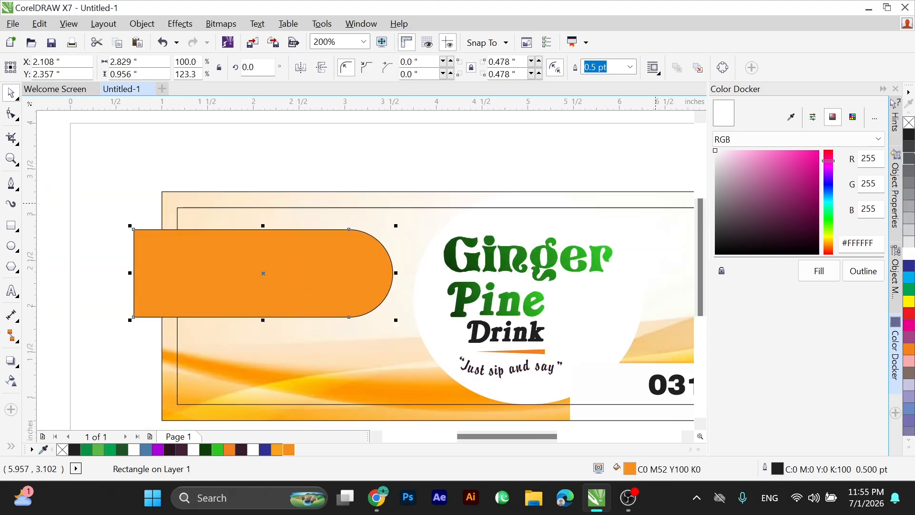
{"action": "right_click", "coordinate": [909, 123]}
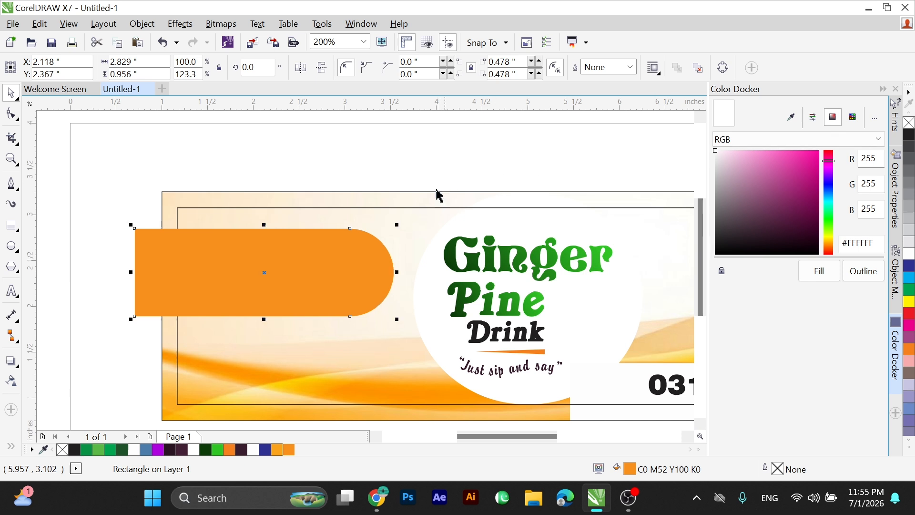
Make a centred copy about 2.58 by 0.87 inches with a linear fountain fill, adding an orange C0 M52 Y100 K0 stop near the white end.
{"action": "scroll", "coordinate": [162, 298], "scroll_direction": "up", "scroll_amount": 1}
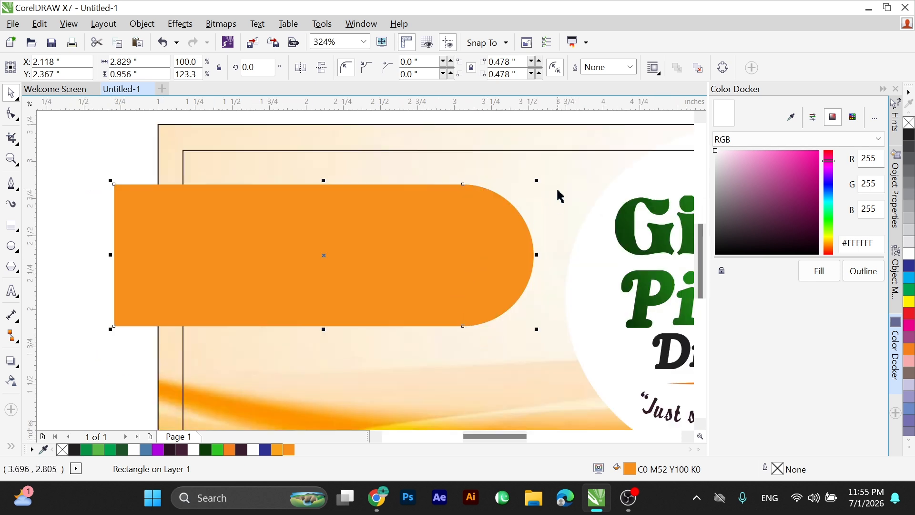
{"action": "left_click_drag", "start_coordinate": [537, 181], "coordinate": [522, 186]}
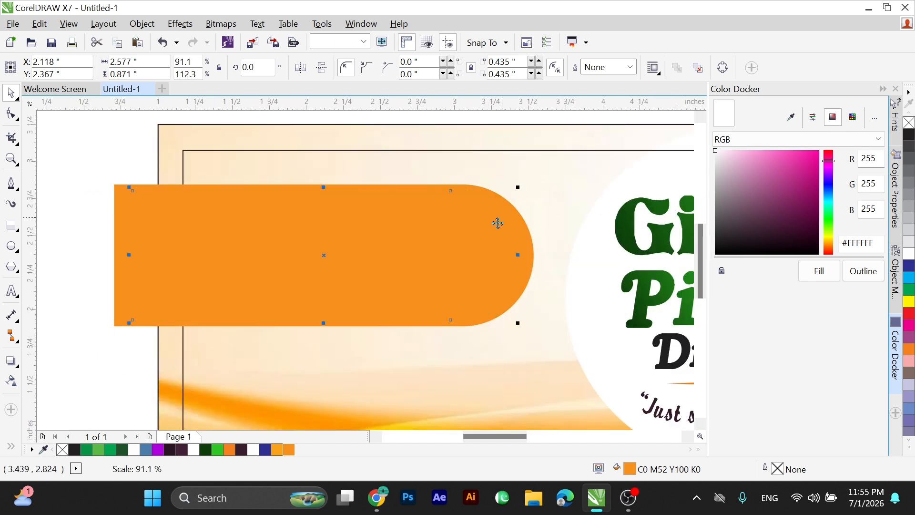
{"action": "key", "text": "F11"}
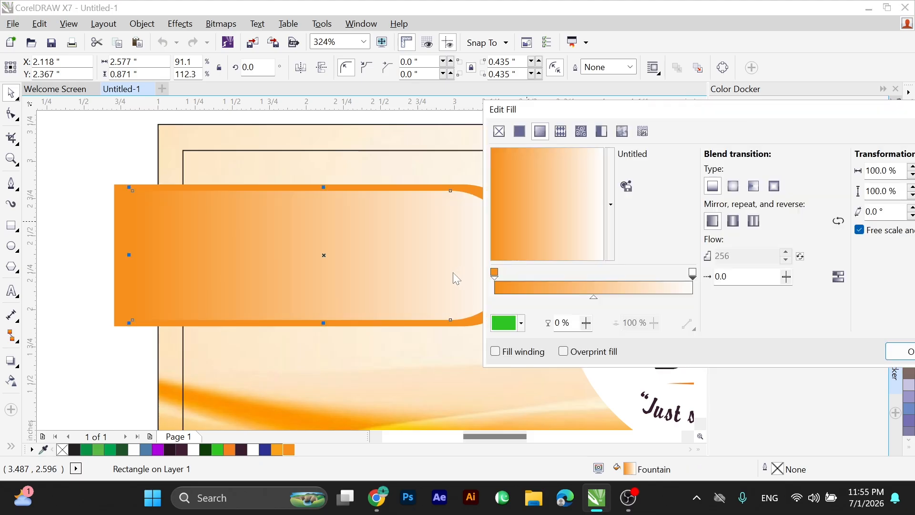
{"action": "double_click", "coordinate": [644, 280]}
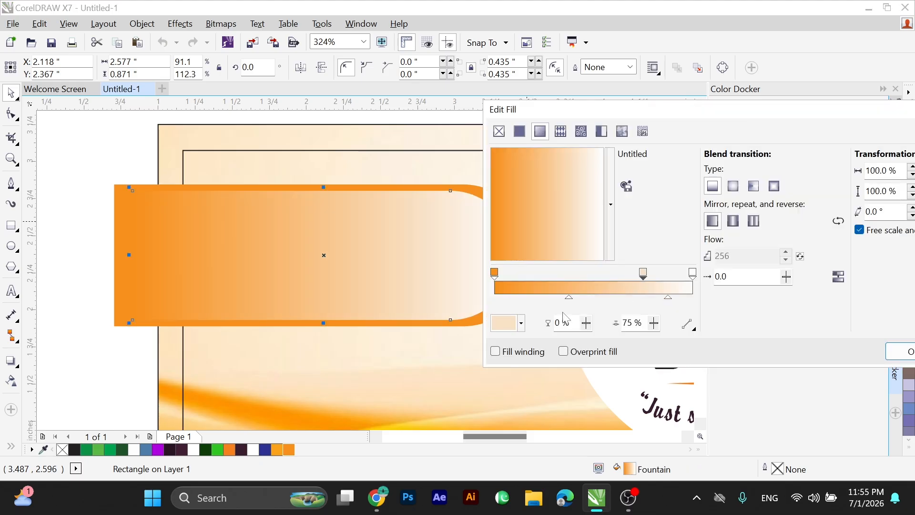
{"action": "left_click", "coordinate": [502, 324]}
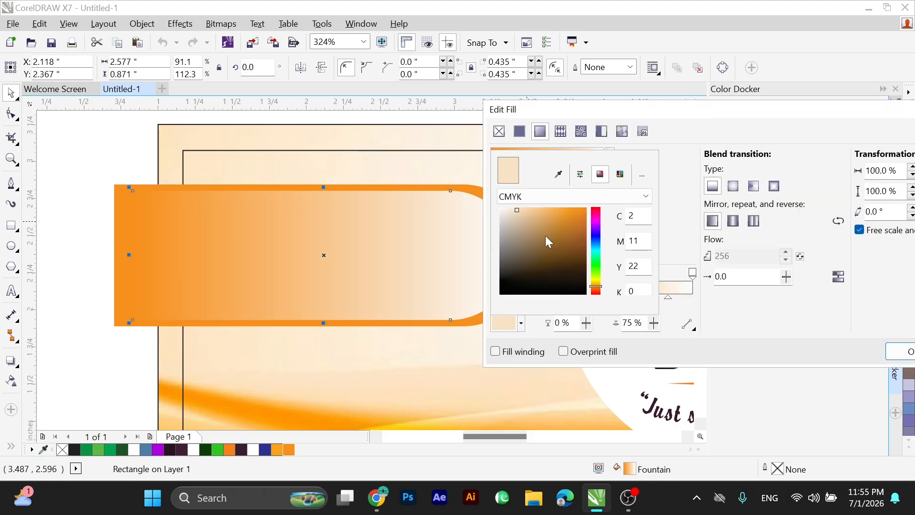
{"action": "left_click", "coordinate": [160, 193]}
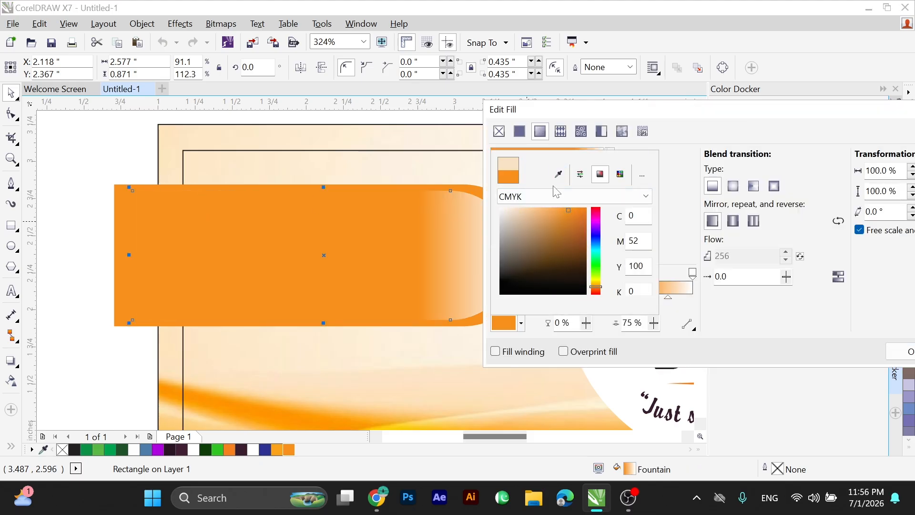
{"action": "left_click", "coordinate": [681, 157]}
Shift the added orange gradient stop slightly towards the white end and set its blend midpoint to about 87%.
{"action": "left_click_drag", "start_coordinate": [643, 273], "coordinate": [647, 300]}
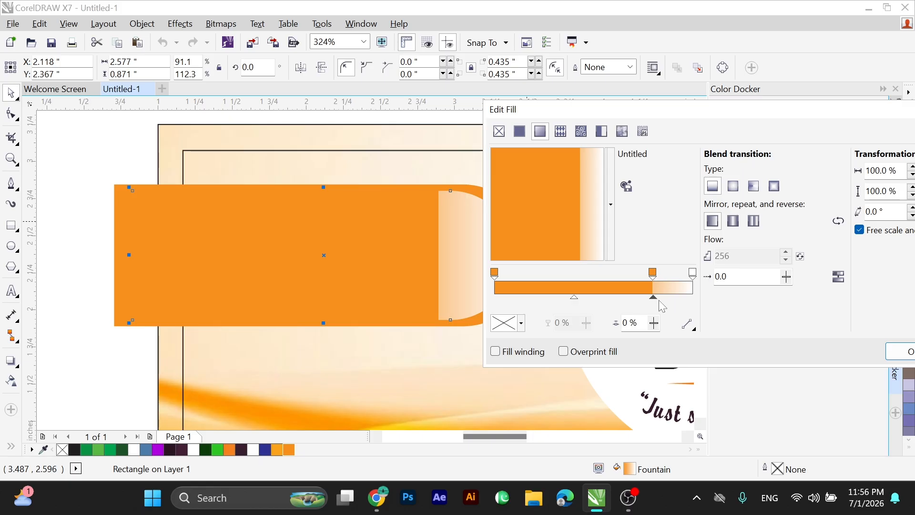
{"action": "left_click", "coordinate": [662, 295]}
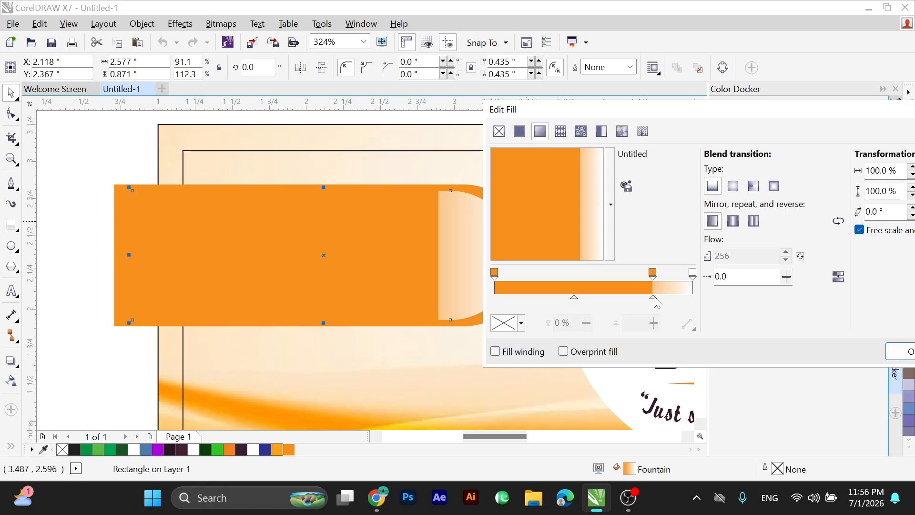
{"action": "left_click_drag", "start_coordinate": [657, 300], "coordinate": [677, 300]}
{"action": "left_click_drag", "start_coordinate": [701, 118], "coordinate": [788, 90]}
{"action": "left_click_drag", "start_coordinate": [763, 268], "coordinate": [772, 270]}
{"action": "left_click", "coordinate": [773, 267]}
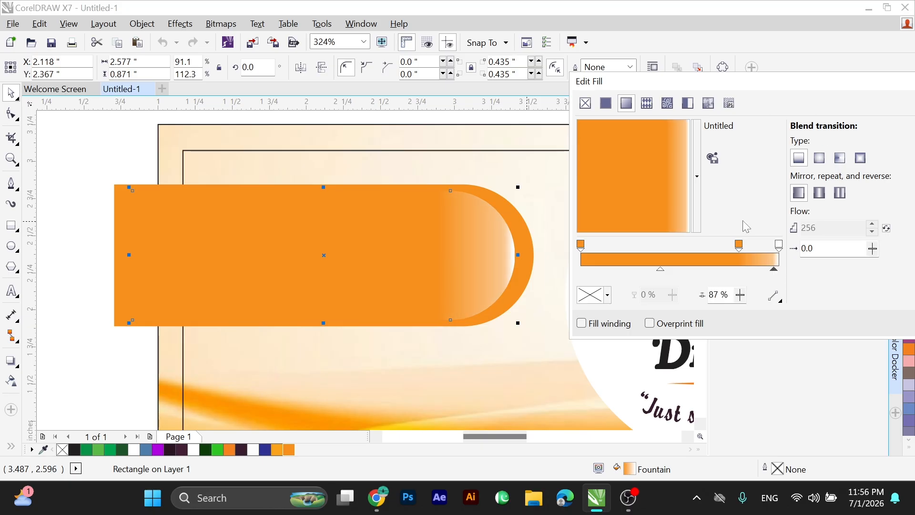
Change the gradient's white end stop to a light grey and apply the fountain fill to the inner shape.
{"action": "left_click", "coordinate": [778, 245]}
{"action": "left_click", "coordinate": [593, 295]}
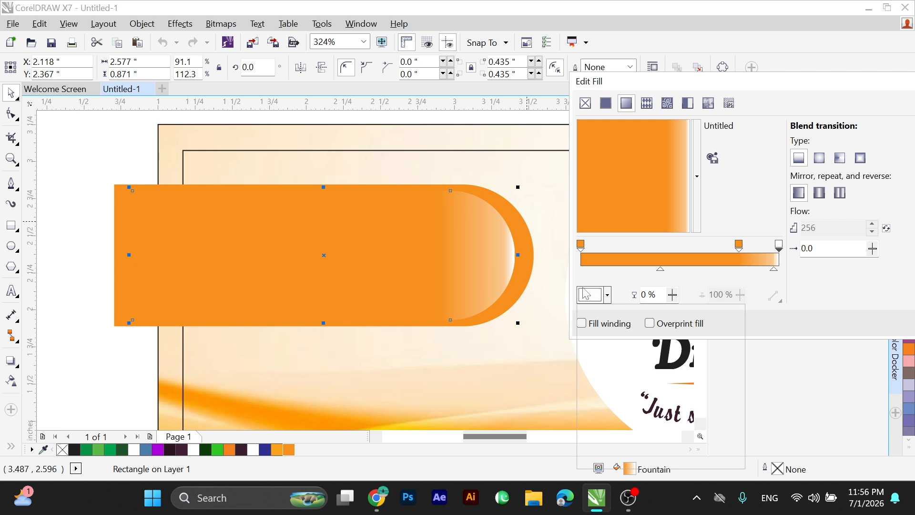
{"action": "left_click", "coordinate": [586, 370]}
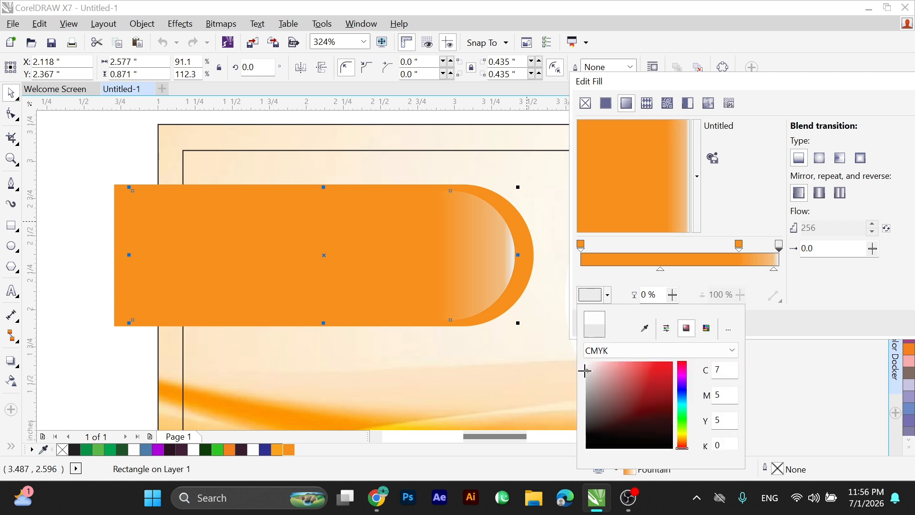
{"action": "left_click_drag", "start_coordinate": [586, 377], "coordinate": [589, 370]}
{"action": "left_click_drag", "start_coordinate": [698, 87], "coordinate": [535, 94]}
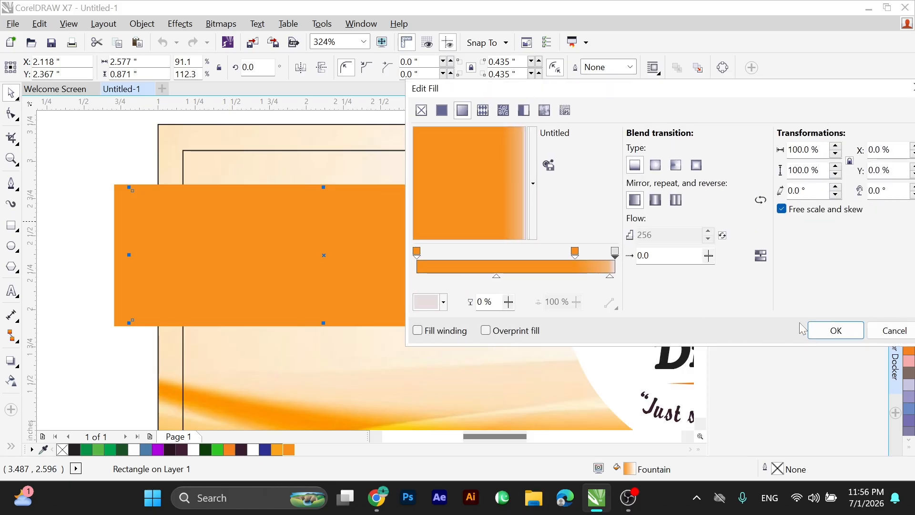
{"action": "left_click", "coordinate": [816, 333]}
Group the two orange rounded shapes and PowerClip the group inside the label's outer rectangle.
{"action": "scroll", "coordinate": [305, 248], "scroll_direction": "down", "scroll_amount": 2}
{"action": "key", "text": "F2"}
{"action": "left_click_drag", "start_coordinate": [172, 148], "coordinate": [517, 333]}
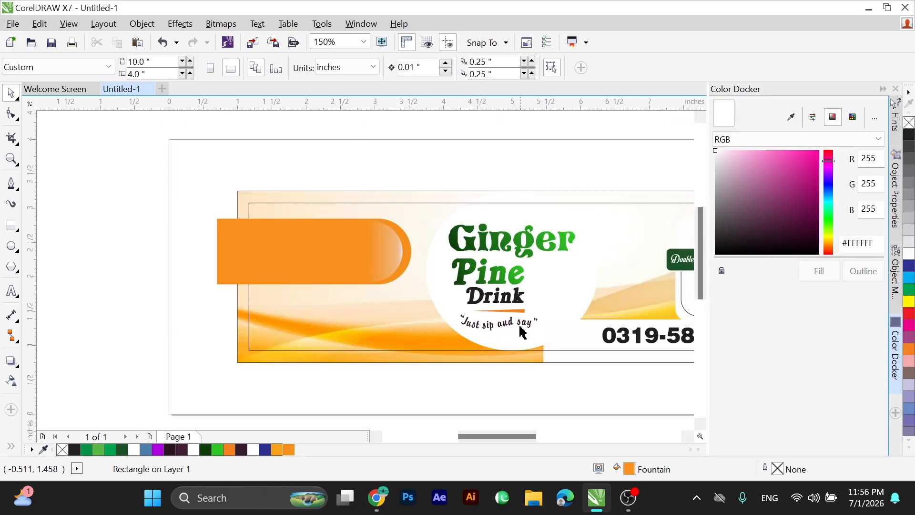
{"action": "left_click", "coordinate": [397, 260]}
{"action": "left_click", "coordinate": [425, 267], "text": "shift"}
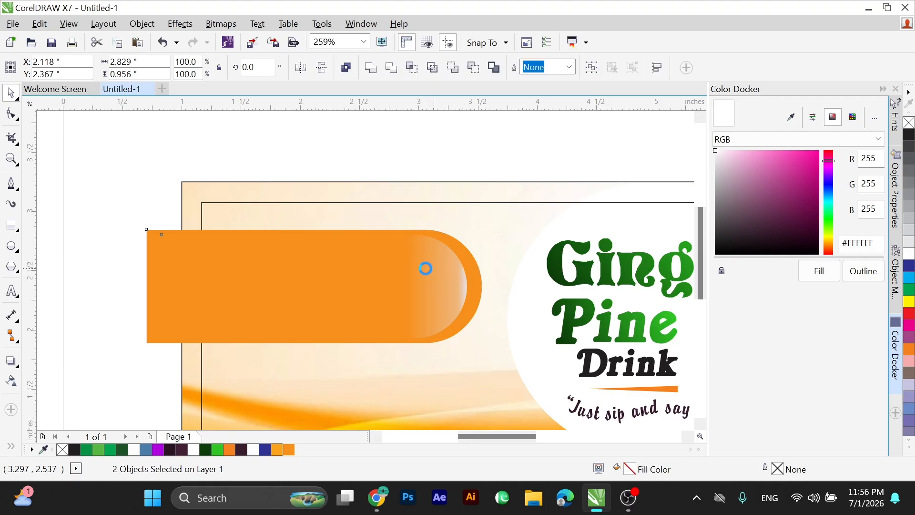
{"action": "key", "text": "ctrl+g"}
{"action": "right_click", "coordinate": [411, 272]}
{"action": "left_click", "coordinate": [465, 142]}
{"action": "left_click", "coordinate": [432, 193]}
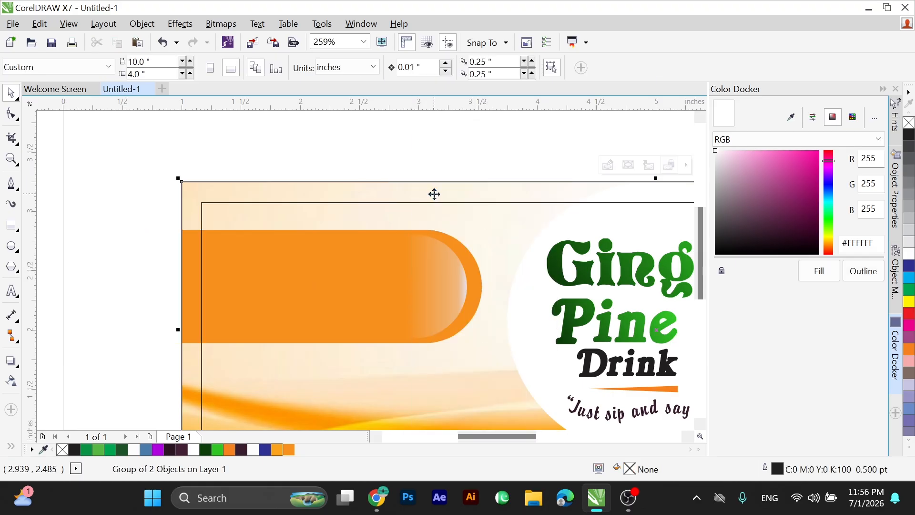
Paste the copied benefits as artistic text and split it into "Helps relieve migraines", "Cold and flu prevention" and "Reduce pain and inflammation etc.".
{"action": "key", "text": "F2"}
{"action": "left_click_drag", "start_coordinate": [140, 203], "coordinate": [494, 393]}
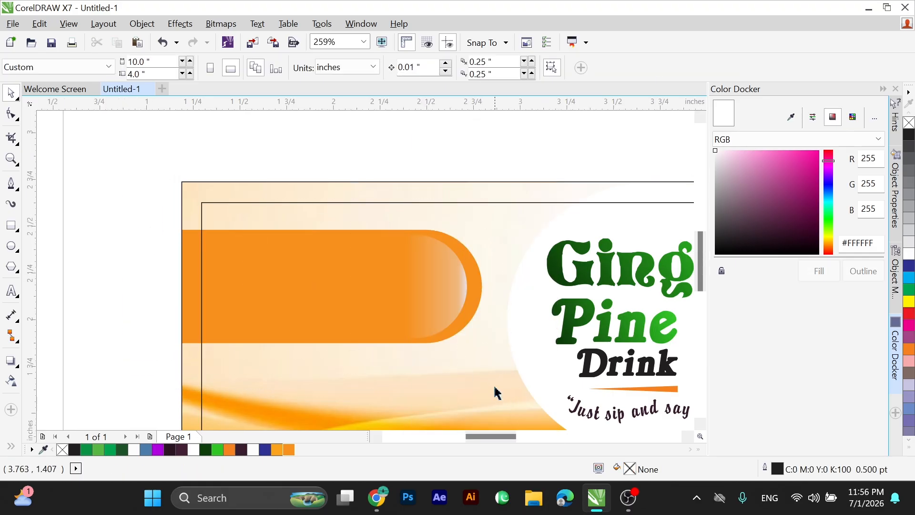
{"action": "left_click", "coordinate": [54, 276]}
{"action": "key", "text": "ctrl+v"}
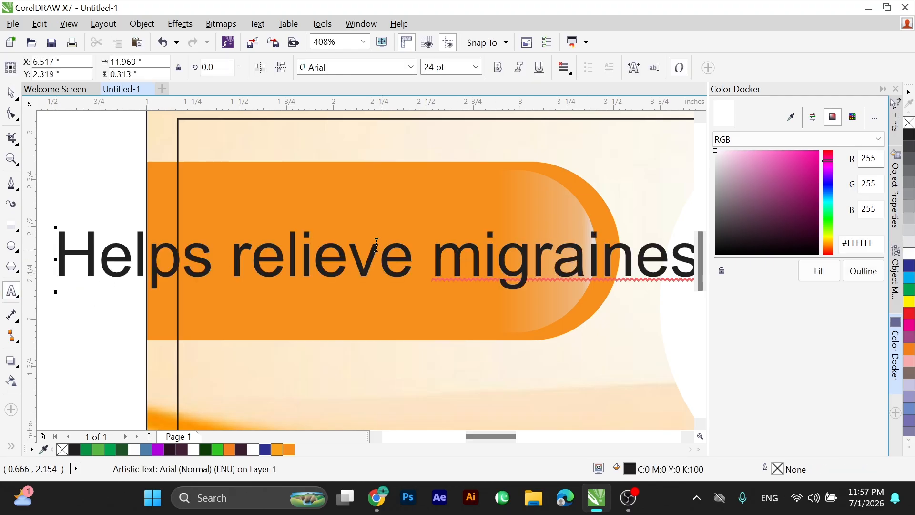
{"action": "scroll", "coordinate": [491, 263], "scroll_direction": "down", "scroll_amount": 2}
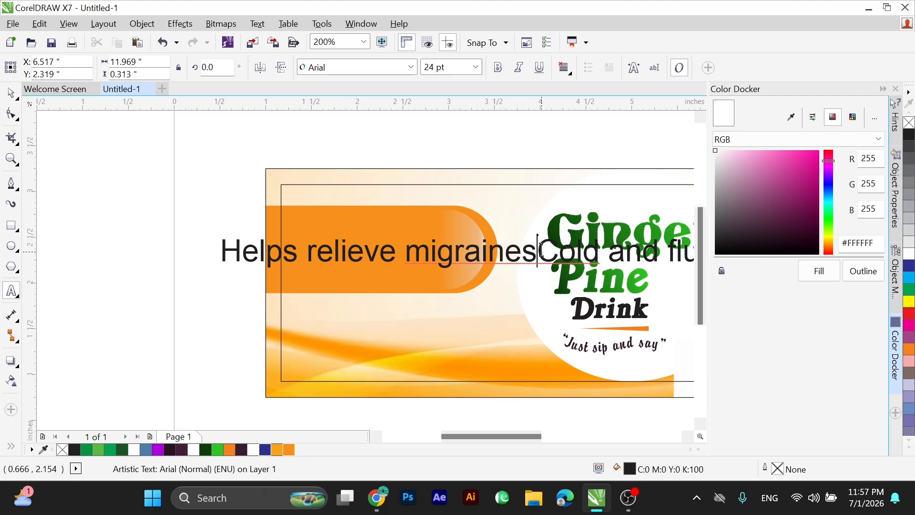
{"action": "key", "text": "Return"}
{"action": "key", "text": "alt+Tab"}
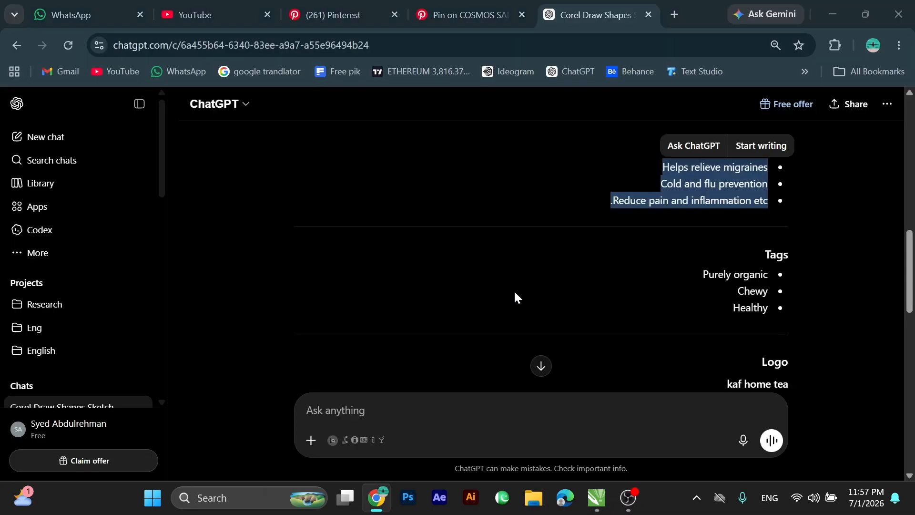
{"action": "key", "text": "alt+Tab"}
{"action": "left_click", "coordinate": [533, 288]}
{"action": "key", "text": "Return"}
Shrink the three-line benefits text to about 8.5 pt and place it on the orange rounded shape.
{"action": "left_click", "coordinate": [12, 94]}
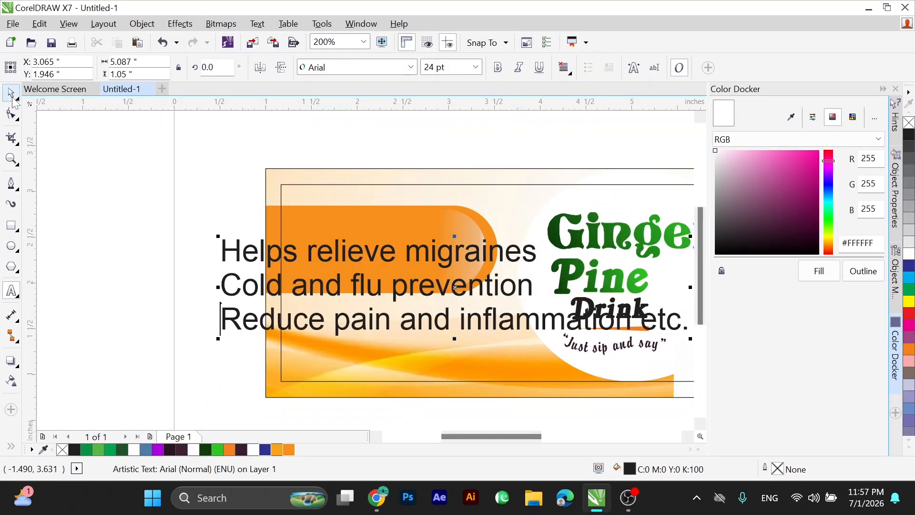
{"action": "left_click_drag", "start_coordinate": [693, 240], "coordinate": [384, 305]}
{"action": "left_click_drag", "start_coordinate": [318, 306], "coordinate": [394, 246]}
{"action": "key", "text": "F2"}
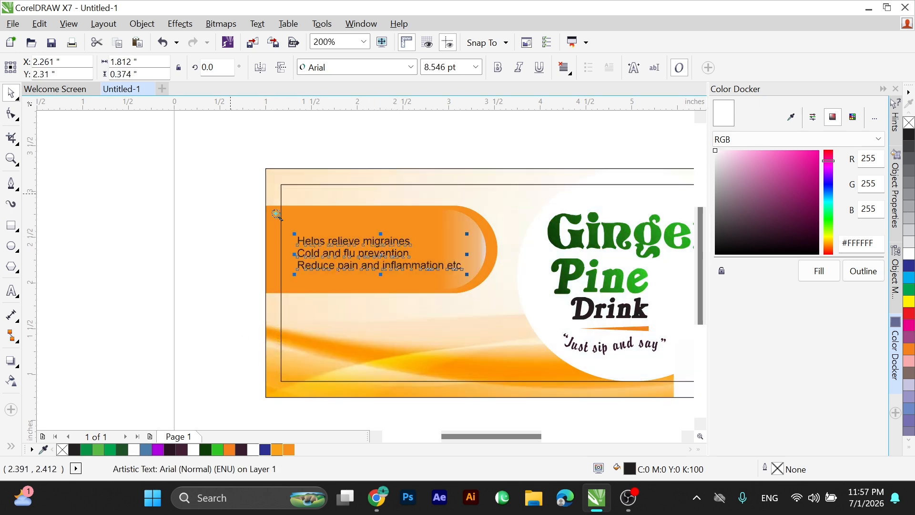
{"action": "left_click_drag", "start_coordinate": [231, 194], "coordinate": [550, 305]}
Set the benefits text's font to Times New Roman Bold-Italic.
{"action": "left_click", "coordinate": [410, 68]}
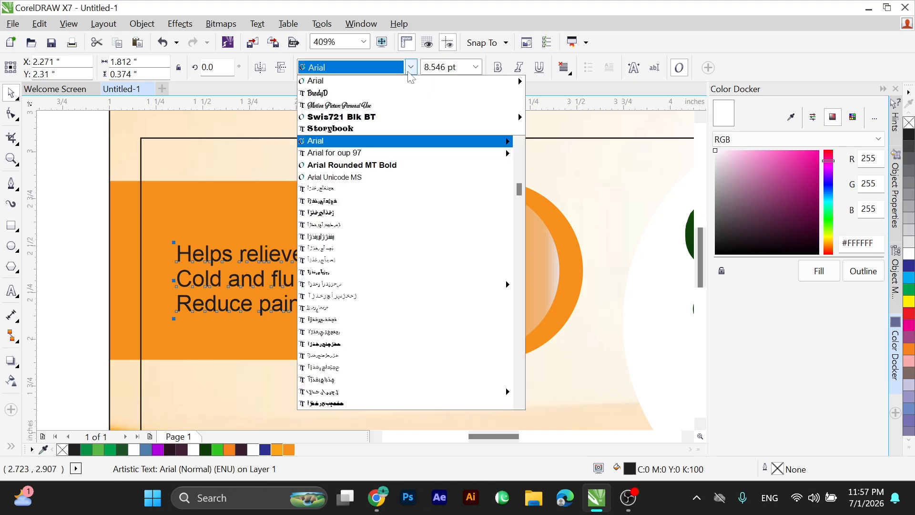
{"action": "type", "text": "T"}
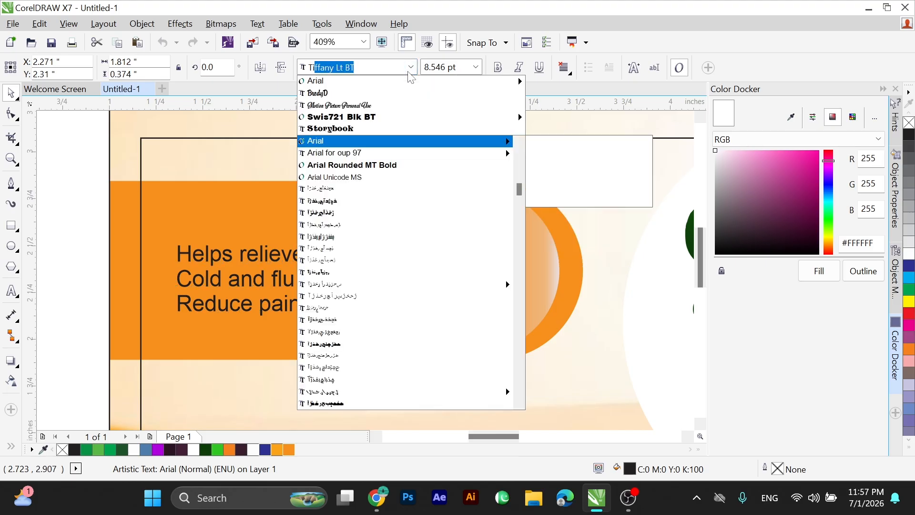
{"action": "type", "text": "imes New Roman"}
{"action": "key", "text": "Right"}
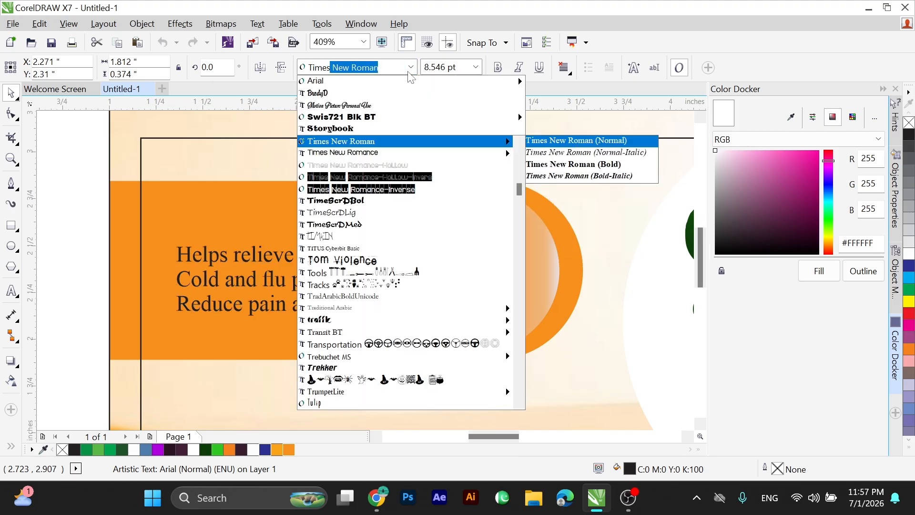
{"action": "key", "text": "Down"}
{"action": "key", "text": "Down"}
{"action": "key", "text": "Down"}
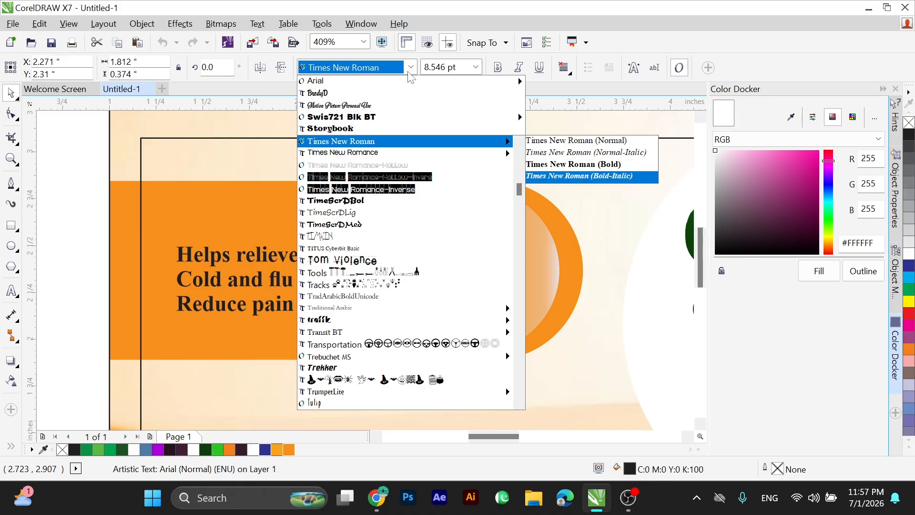
{"action": "key", "text": "Return"}
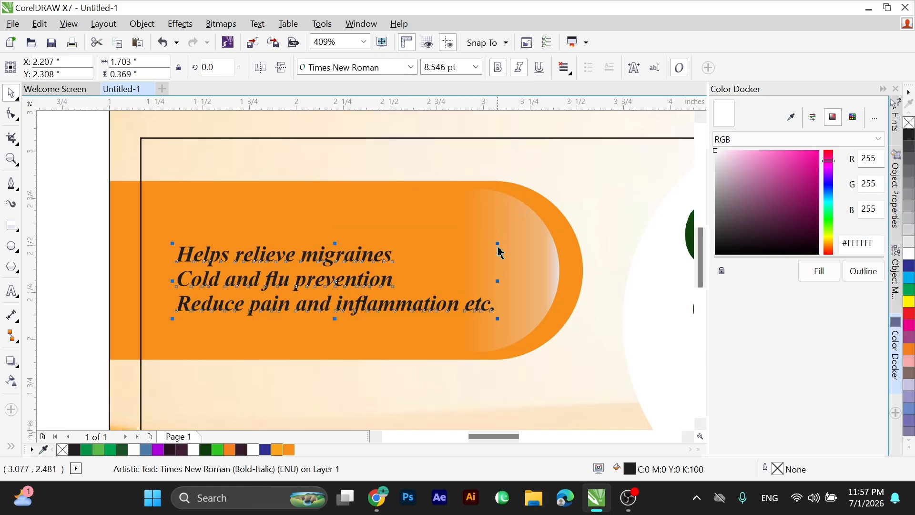
Enlarge the benefits text to about 9.5 pt and widen its line spacing on the orange shape.
{"action": "left_click_drag", "start_coordinate": [519, 232], "coordinate": [538, 209]}
{"action": "left_click", "coordinate": [12, 114]}
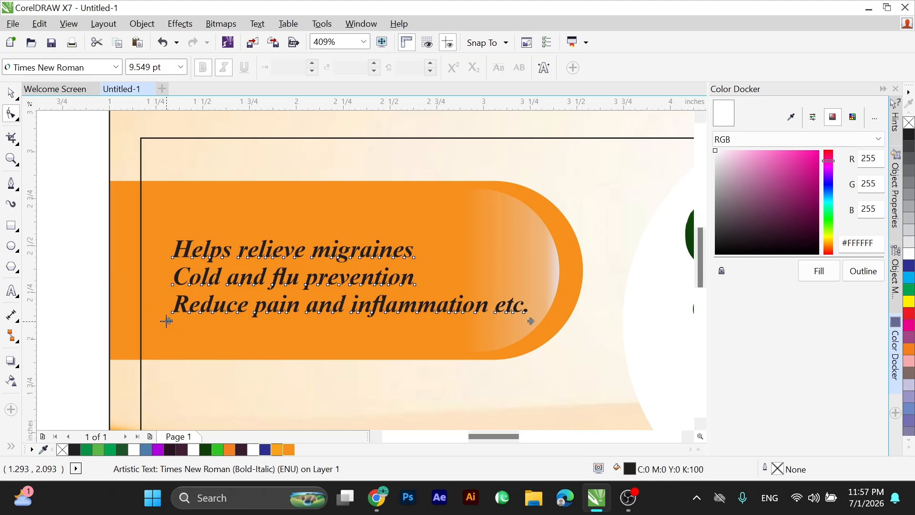
{"action": "left_click_drag", "start_coordinate": [167, 328], "coordinate": [166, 340]}
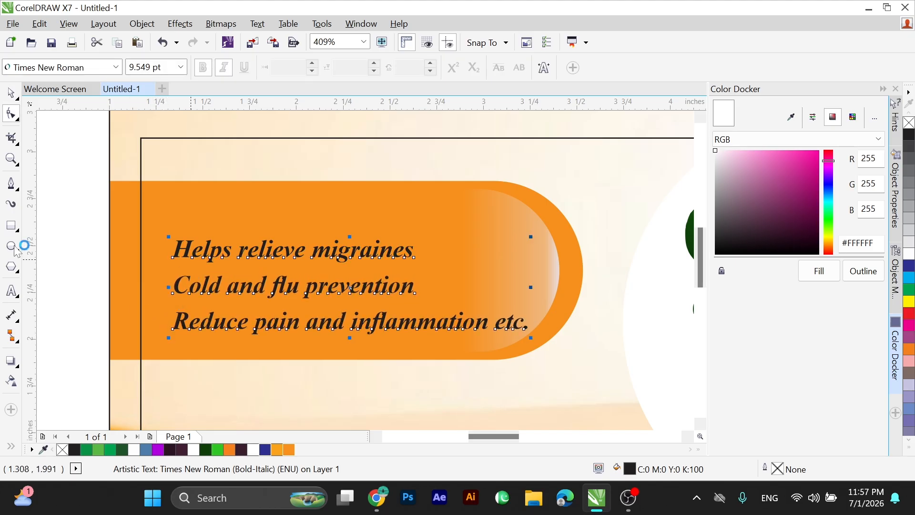
Draw a rectangle about 0.85 by 0.20 inches above the benefits text and round all its corners fully, about 0.1 inch.
{"action": "left_click", "coordinate": [11, 228]}
{"action": "left_click_drag", "start_coordinate": [228, 196], "coordinate": [386, 233]}
{"action": "key", "text": "F10"}
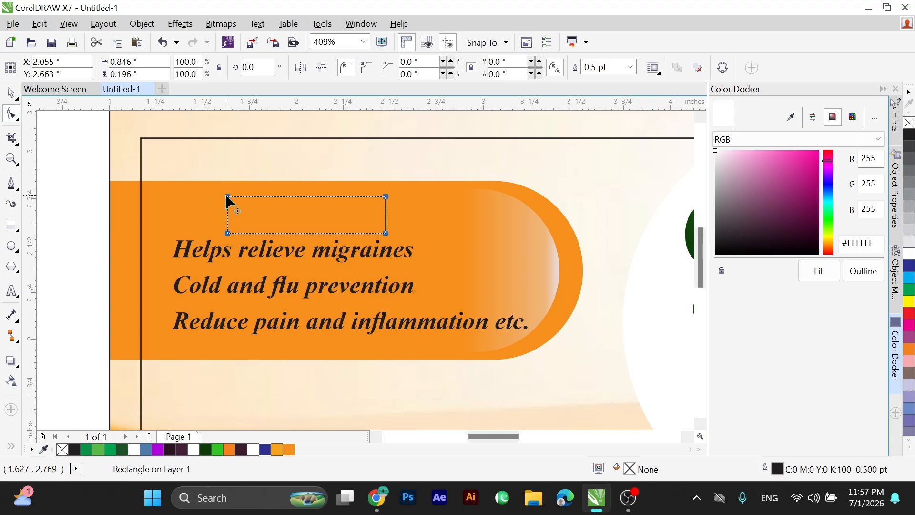
{"action": "left_click_drag", "start_coordinate": [241, 191], "coordinate": [310, 212]}
{"action": "key", "text": "space"}
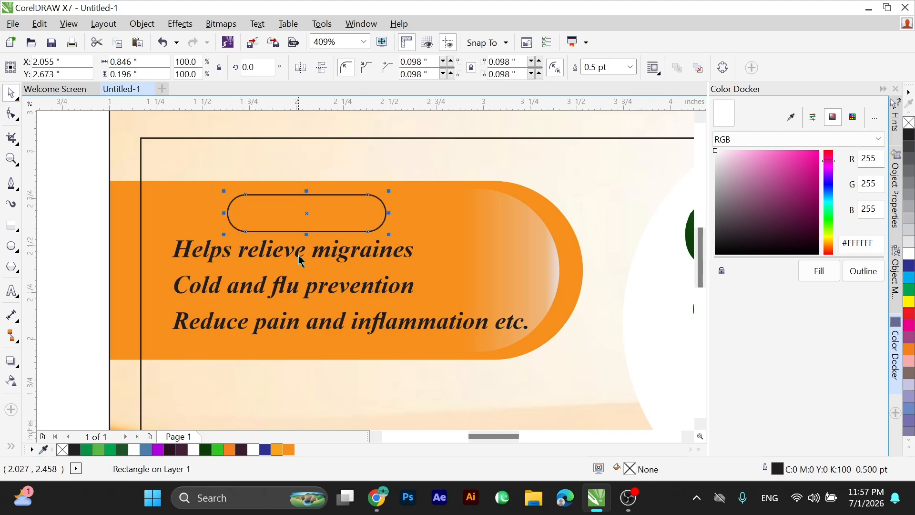
Place a copy of the three-line benefits text below the original.
{"action": "left_click_drag", "start_coordinate": [294, 253], "coordinate": [282, 354]}
{"action": "right_click", "coordinate": [282, 353]}
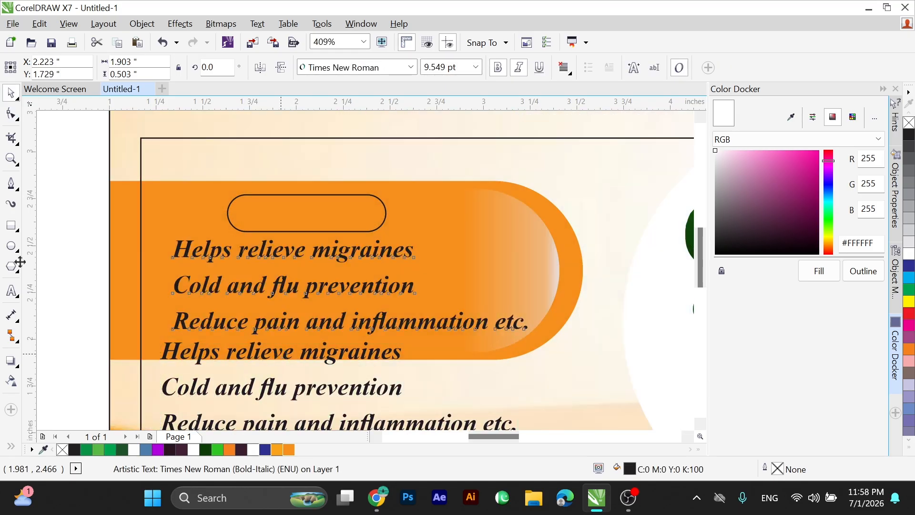
Replace the copied benefits text with the heading "Benifits:".
{"action": "left_click", "coordinate": [12, 290]}
{"action": "key", "text": "ctrl+a"}
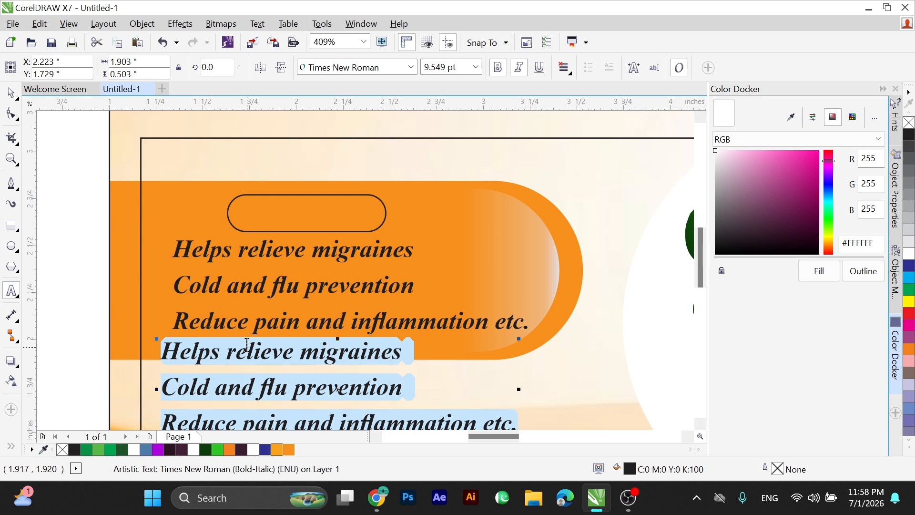
{"action": "type", "text": "Benifits:"}
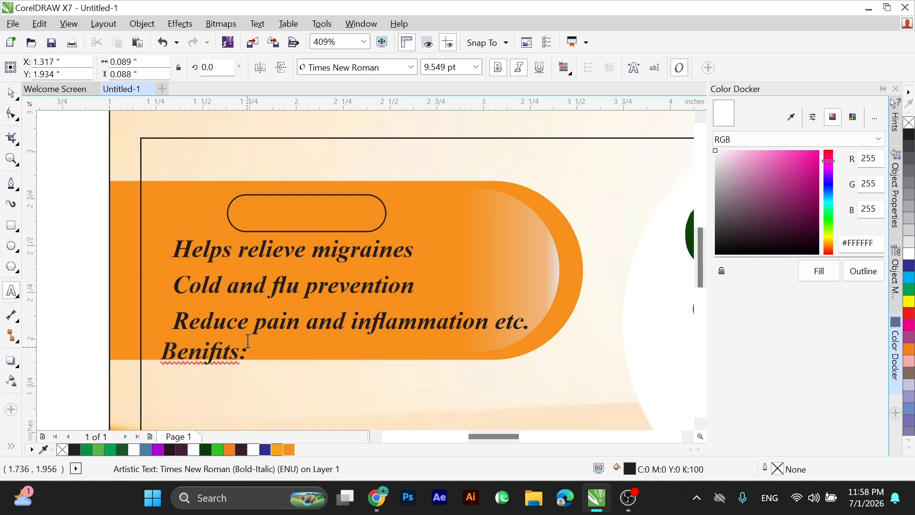
{"action": "key", "text": "ctrl+space"}
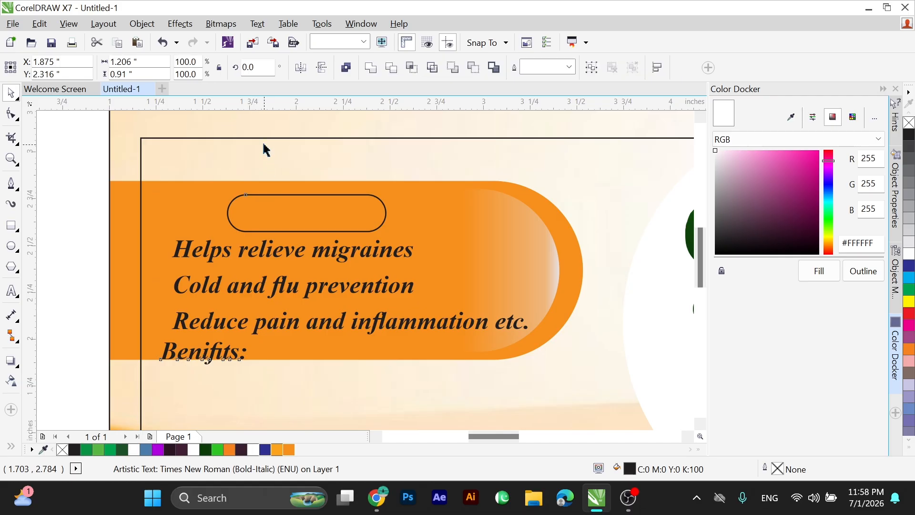
Centre the "Benifits:" heading inside the rounded rectangle above the three benefit lines.
{"action": "left_click", "coordinate": [281, 194], "text": "shift"}
{"action": "key", "text": "e"}
{"action": "key", "text": "c"}
{"action": "scroll", "coordinate": [262, 186], "scroll_direction": "up", "scroll_amount": 2}
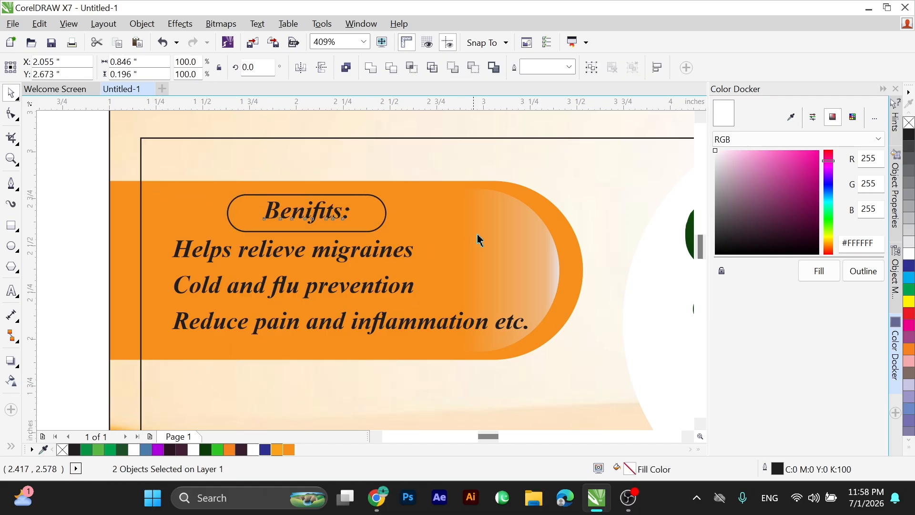
{"action": "left_click", "coordinate": [482, 243]}
{"action": "left_click", "coordinate": [487, 215], "text": "shift"}
{"action": "scroll", "coordinate": [415, 182], "scroll_direction": "down", "scroll_amount": 2}
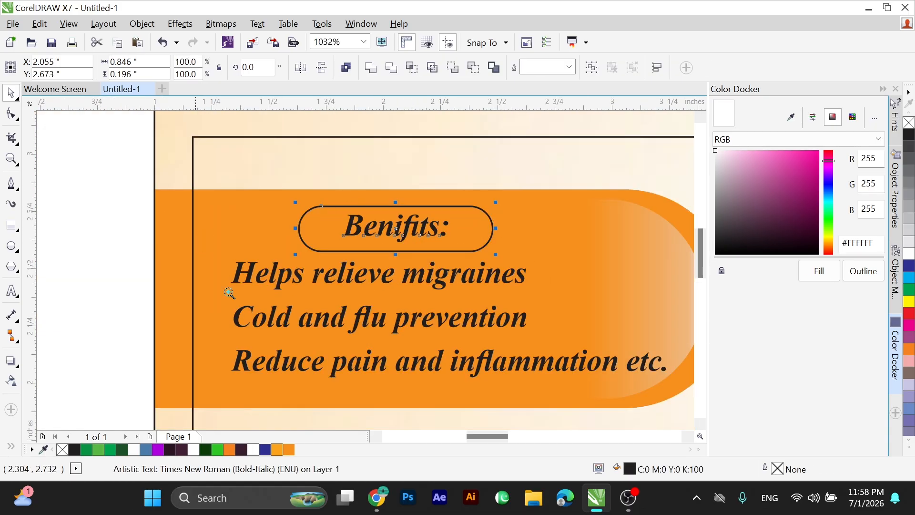
Draw a circle about 0.06 inch across before "Helps relieve migraines" as a bullet, filled black without an outline.
{"action": "scroll", "coordinate": [146, 340], "scroll_direction": "up", "scroll_amount": 2}
{"action": "left_click_drag", "start_coordinate": [311, 182], "coordinate": [325, 201]}
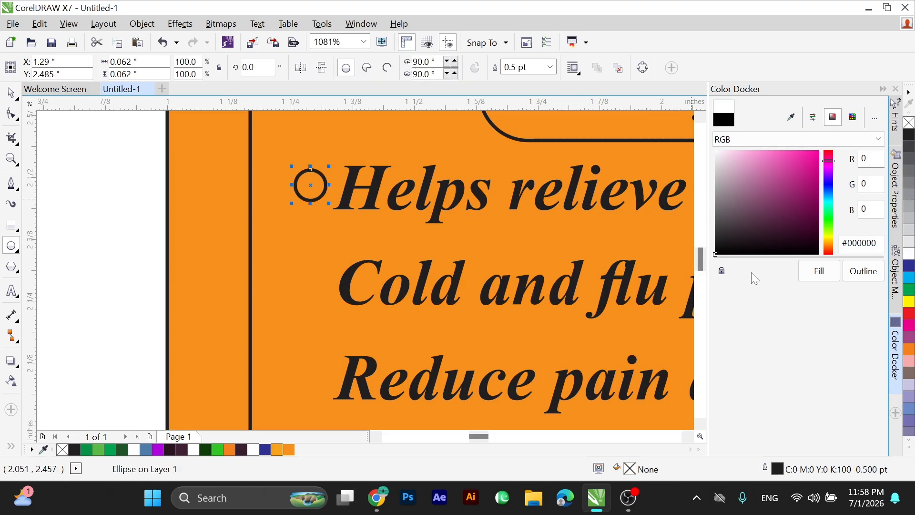
{"action": "left_click", "coordinate": [817, 271]}
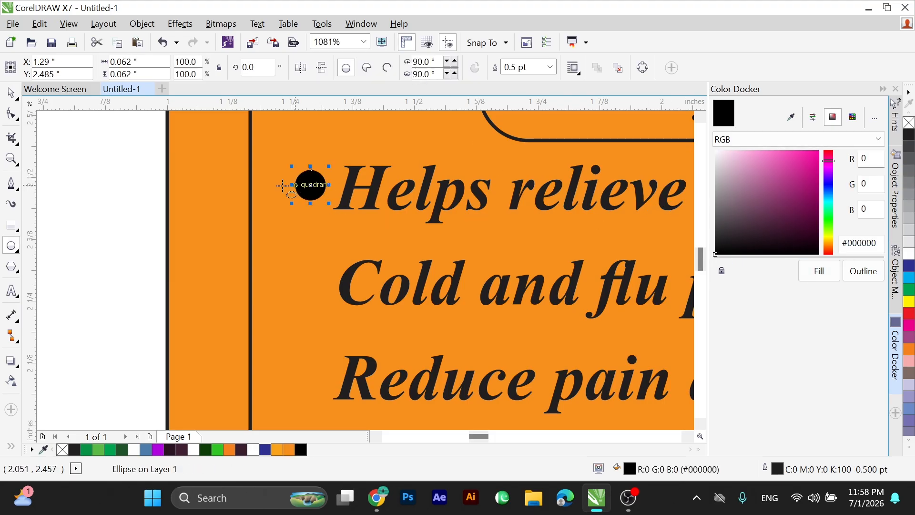
{"action": "left_click", "coordinate": [11, 91]}
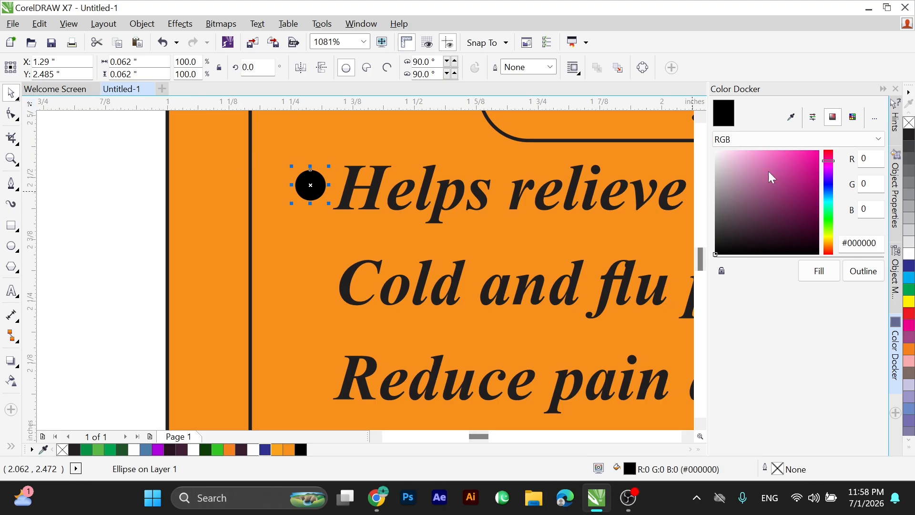
{"action": "right_click", "coordinate": [908, 124]}
Copy the black bullet to the other two benefit lines and nudge all three bullets slightly left.
{"action": "left_click_drag", "start_coordinate": [317, 189], "coordinate": [313, 379]}
{"action": "left_click_drag", "start_coordinate": [284, 132], "coordinate": [343, 397]}
{"action": "key", "text": "Left"}
{"action": "key", "text": "Left"}
{"action": "scroll", "coordinate": [269, 260], "scroll_direction": "down", "scroll_amount": 2}
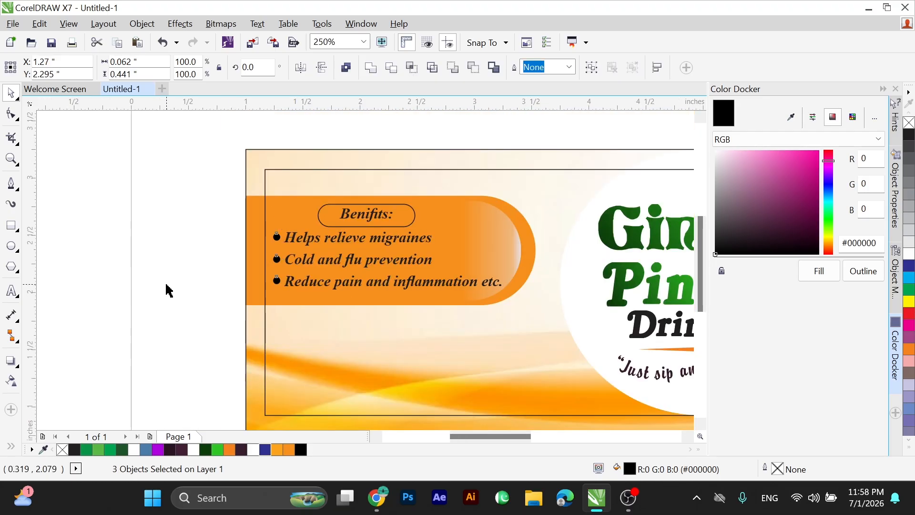
{"action": "left_click", "coordinate": [147, 193]}
Draw a rectangle about 0.8 by 0.23 inch below the orange panel and repeat it into a row of three.
{"action": "key", "text": "F2"}
{"action": "left_click_drag", "start_coordinate": [148, 134], "coordinate": [694, 415]}
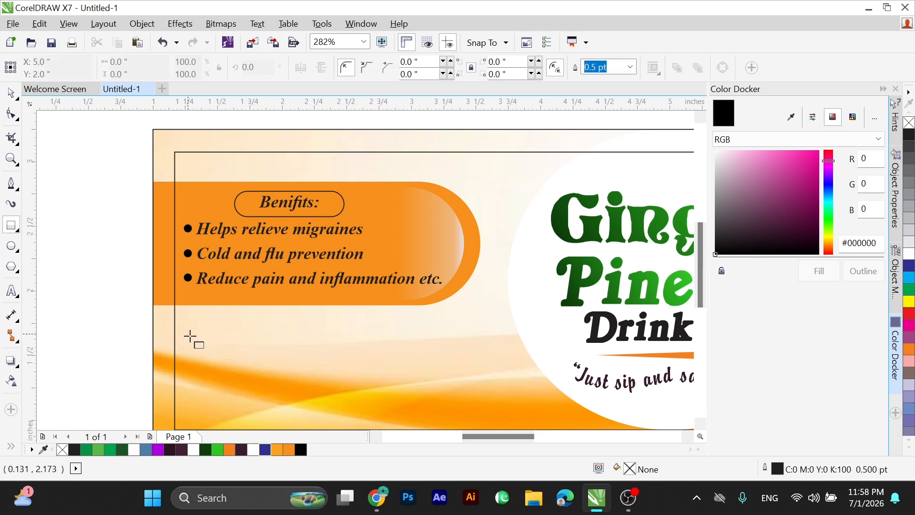
{"action": "left_click_drag", "start_coordinate": [188, 334], "coordinate": [351, 355]}
{"action": "key", "text": "space"}
{"action": "right_click", "coordinate": [350, 355]}
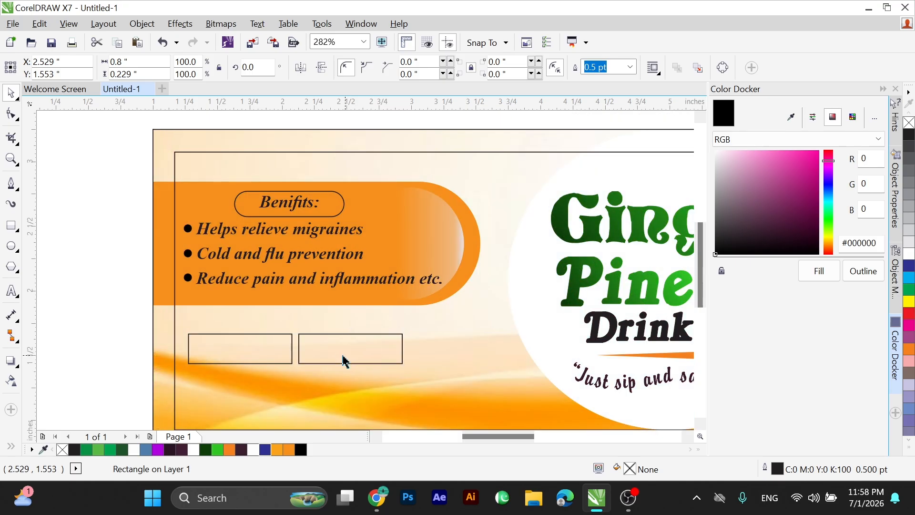
{"action": "key", "text": "ctrl+r"}
Fill the two outer rectangles white without outlines and the middle rectangle orange.
{"action": "left_click", "coordinate": [261, 349], "text": "shift"}
{"action": "left_click", "coordinate": [909, 252]}
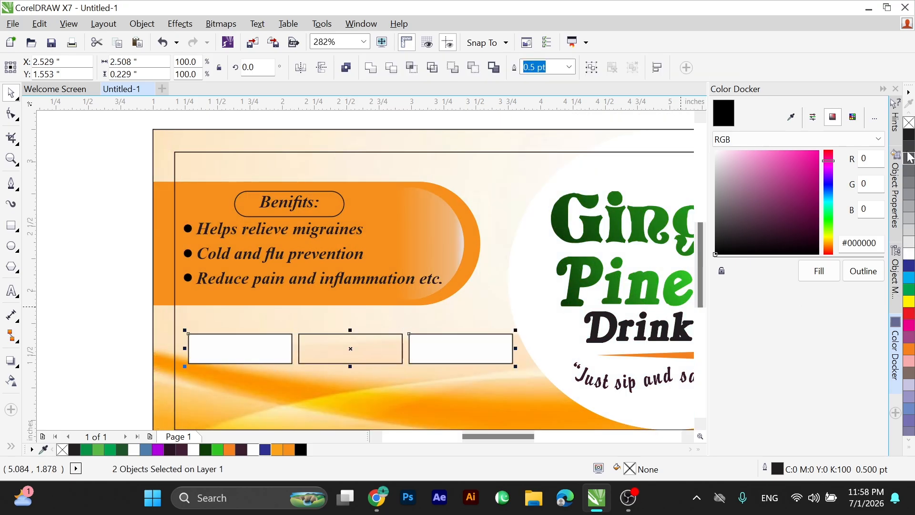
{"action": "right_click", "coordinate": [908, 122]}
{"action": "left_click", "coordinate": [333, 363]}
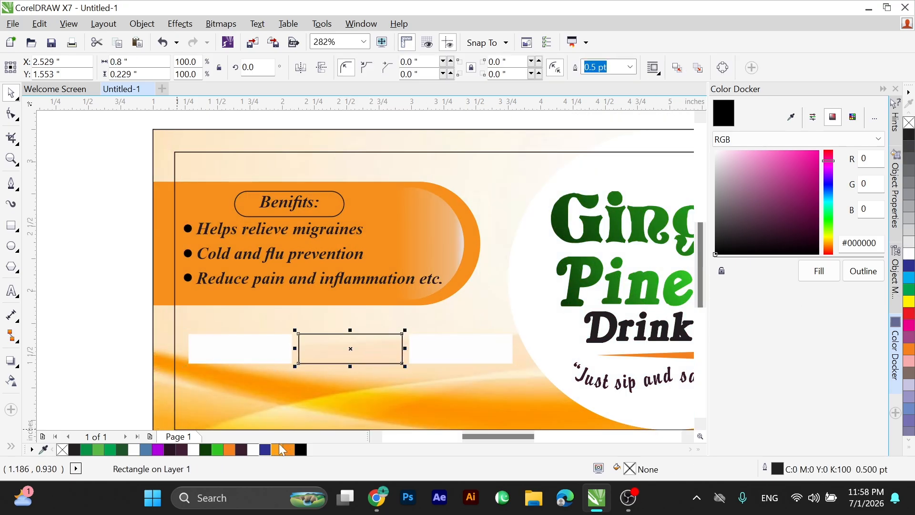
{"action": "left_click", "coordinate": [288, 450]}
Remove the remaining outline from the row of three rectangles and move the row slightly up, closer to the benefits panel.
{"action": "left_click_drag", "start_coordinate": [159, 306], "coordinate": [544, 390]}
{"action": "key", "text": "ctrl+Up"}
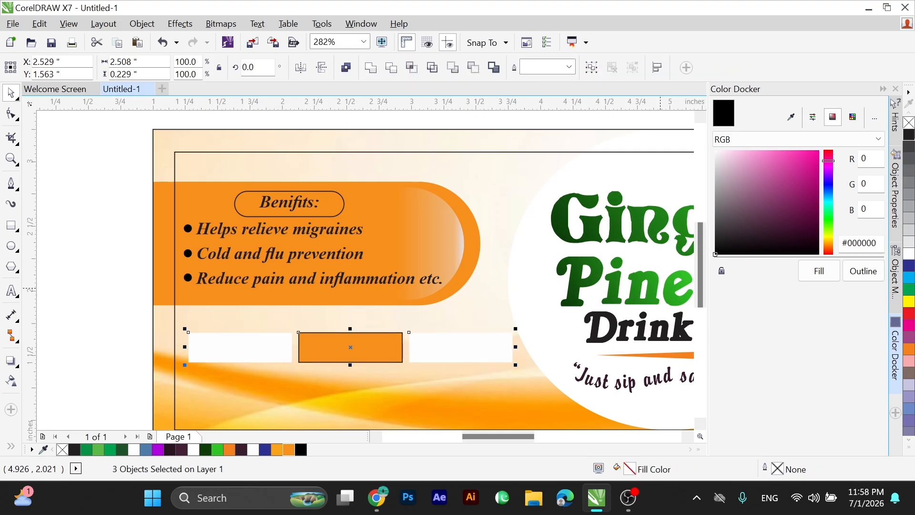
{"action": "right_click", "coordinate": [908, 123]}
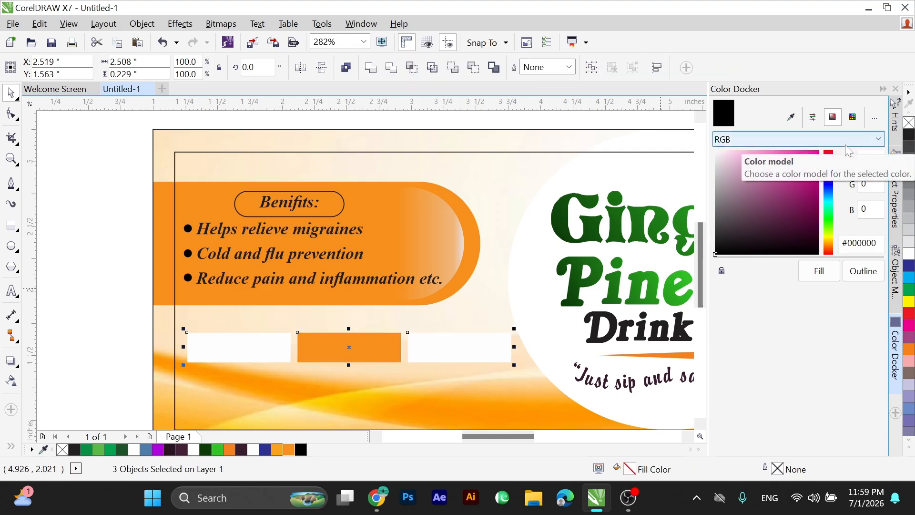
{"action": "left_click_drag", "start_coordinate": [362, 343], "coordinate": [362, 334]}
{"action": "scroll", "coordinate": [179, 213], "scroll_direction": "down", "scroll_amount": 2}
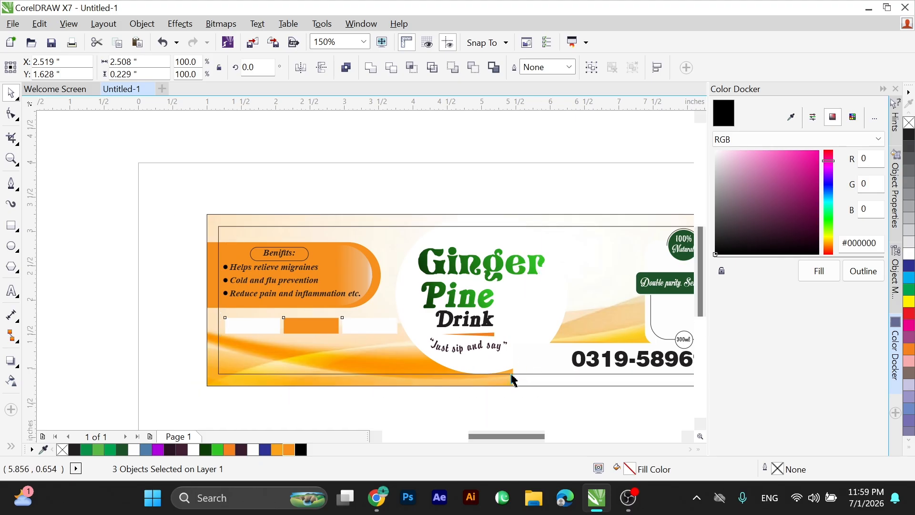
Switch to the ChatGPT chat in Chrome and copy the three tags Purely organic, Chewy and Healthy.
{"action": "key", "text": "alt+Tab"}
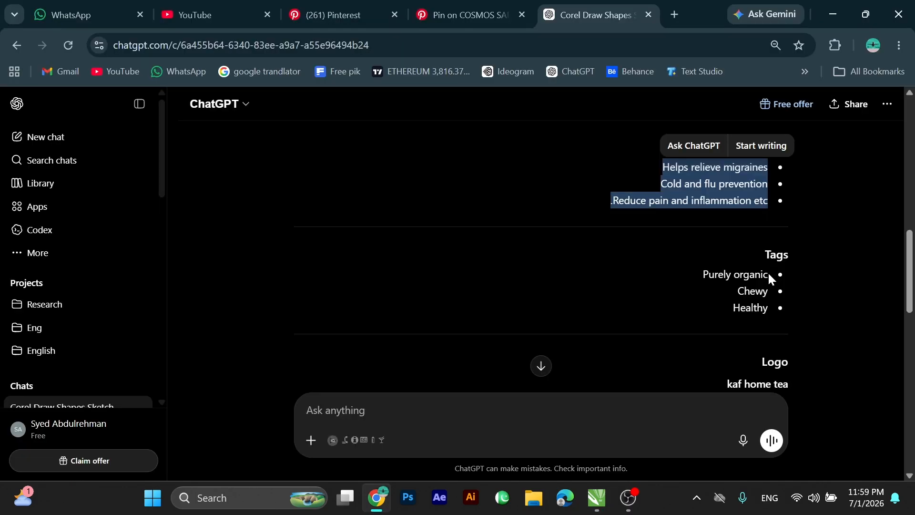
{"action": "mouse_move", "coordinate": [768, 273]}
{"action": "left_mouse_down"}
{"action": "mouse_move", "coordinate": [703, 301]}
{"action": "mouse_move", "coordinate": [699, 315]}
{"action": "left_mouse_up"}
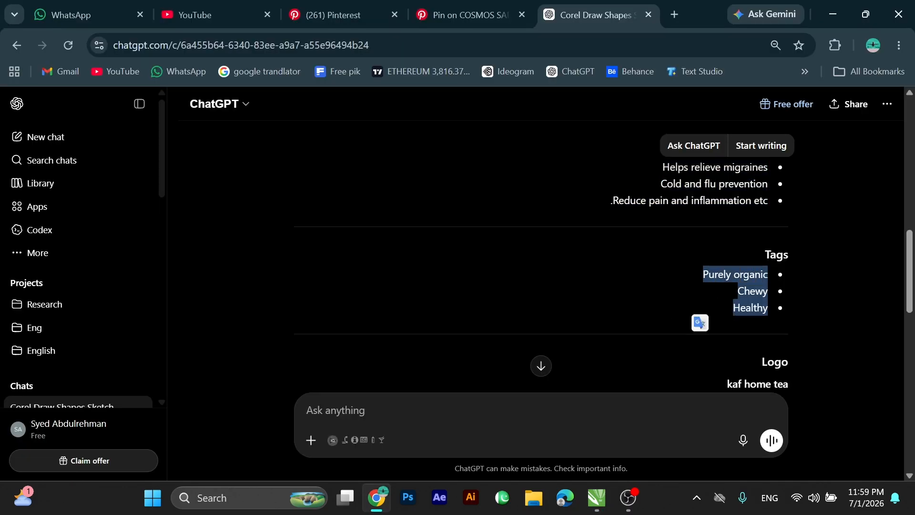
{"action": "key", "text": "alt+Tab"}
In CorelDRAW, paste the tags as artistic text at the label's lower left, with each tag on its own line.
{"action": "left_click", "coordinate": [55, 359]}
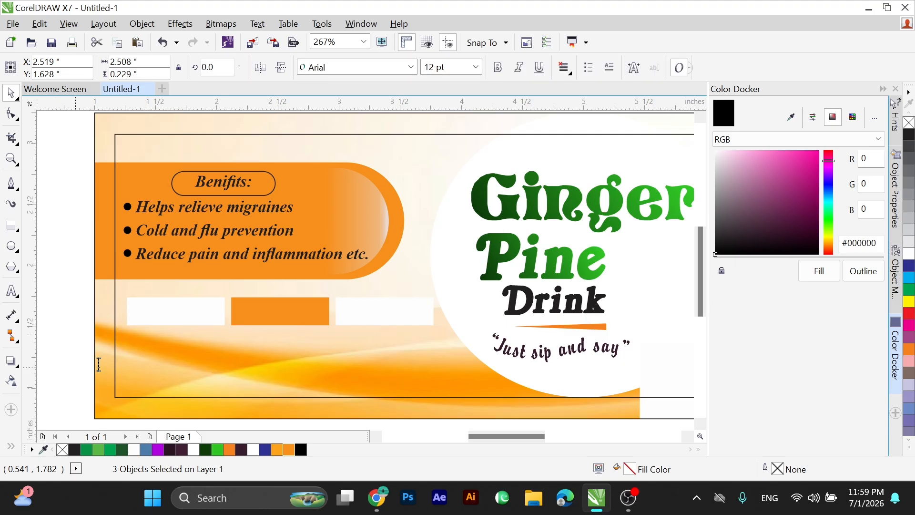
{"action": "type", "text": "Purely organicChewyHealthy"}
{"action": "left_click", "coordinate": [317, 350]}
{"action": "key", "text": "Return"}
{"action": "left_click", "coordinate": [181, 389]}
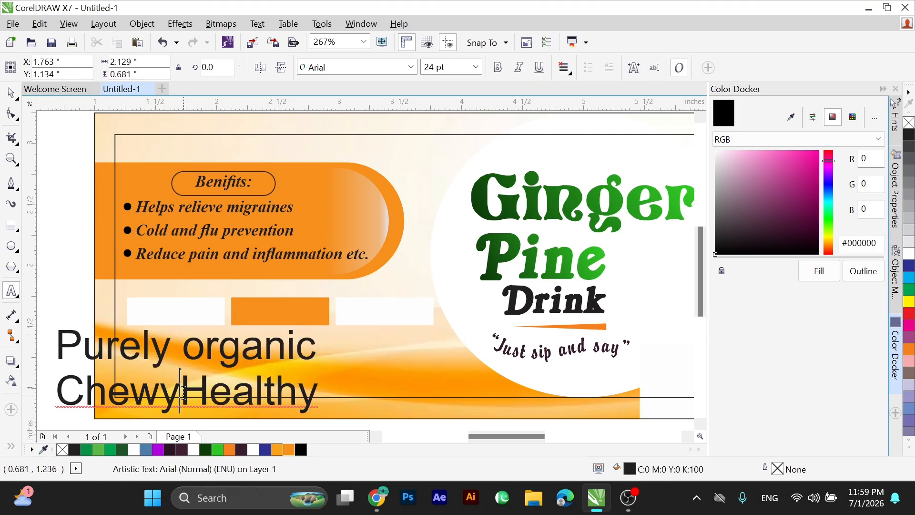
{"action": "key", "text": "Return"}
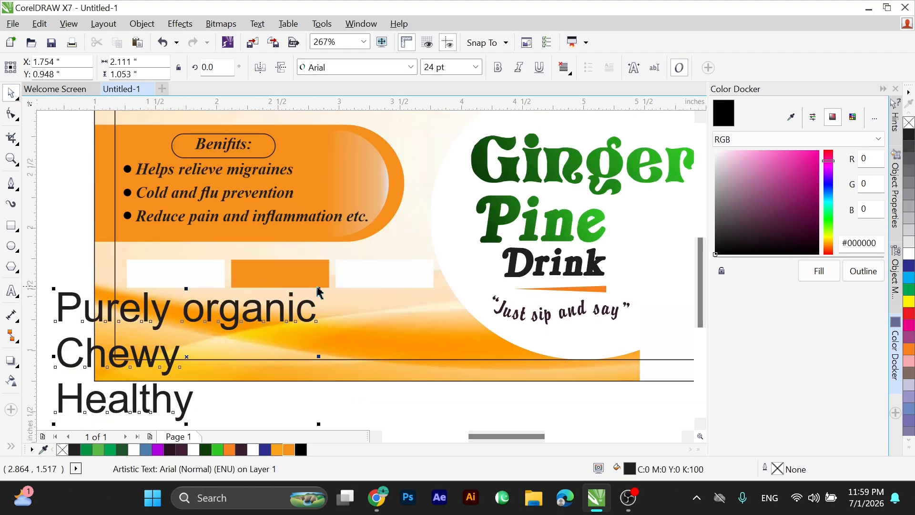
Shrink the tag text to about 11.2 pt, set its font to Motion Picture Personal Use, and place it under the first white rectangle.
{"action": "left_click_drag", "start_coordinate": [279, 299], "coordinate": [250, 323]}
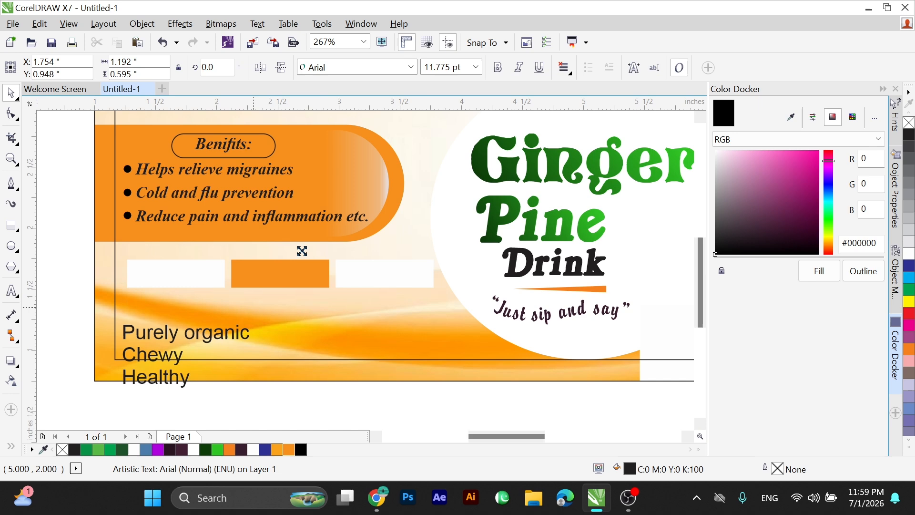
{"action": "left_click", "coordinate": [411, 67]}
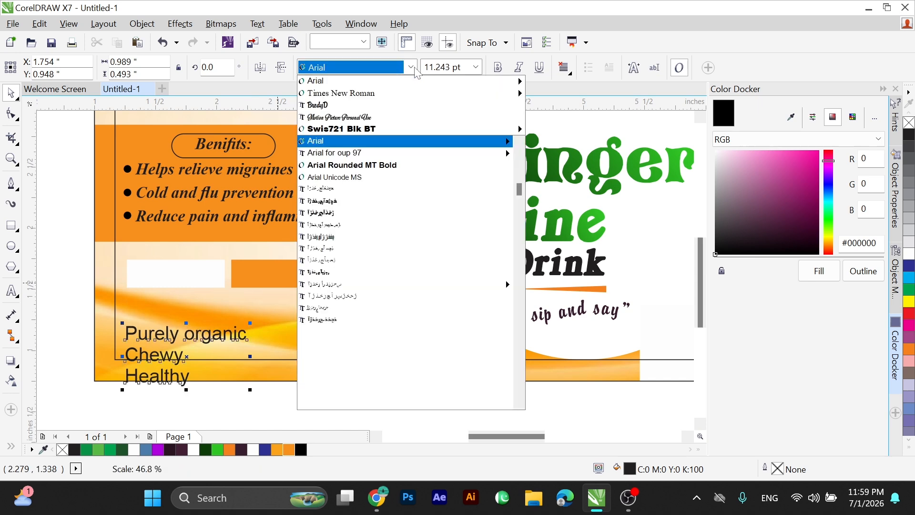
{"action": "left_click", "coordinate": [362, 117]}
{"action": "left_click_drag", "start_coordinate": [169, 335], "coordinate": [180, 305]}
Break the tag text into separate lines and place "Purely organic" centred on the first white rectangle.
{"action": "left_click_drag", "start_coordinate": [119, 275], "coordinate": [253, 392]}
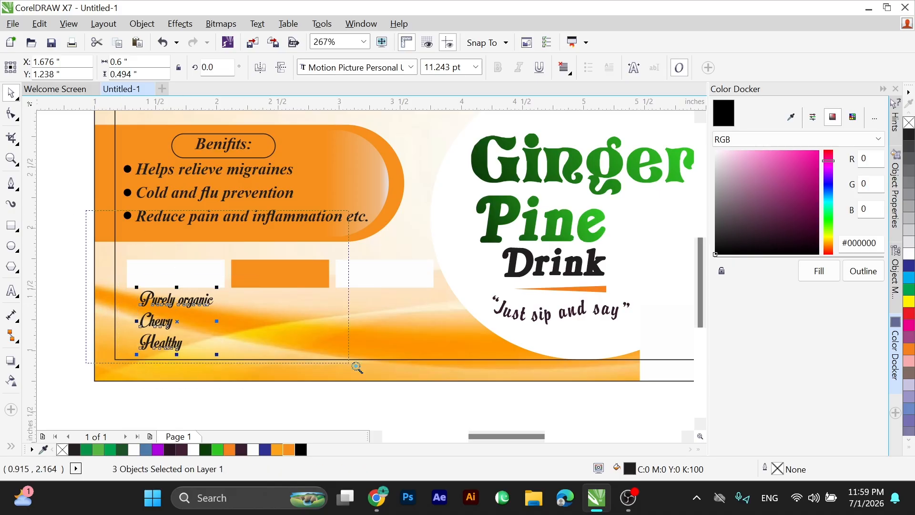
{"action": "scroll", "coordinate": [443, 381], "scroll_direction": "up", "scroll_amount": 2}
{"action": "left_click_drag", "start_coordinate": [203, 274], "coordinate": [201, 229]}
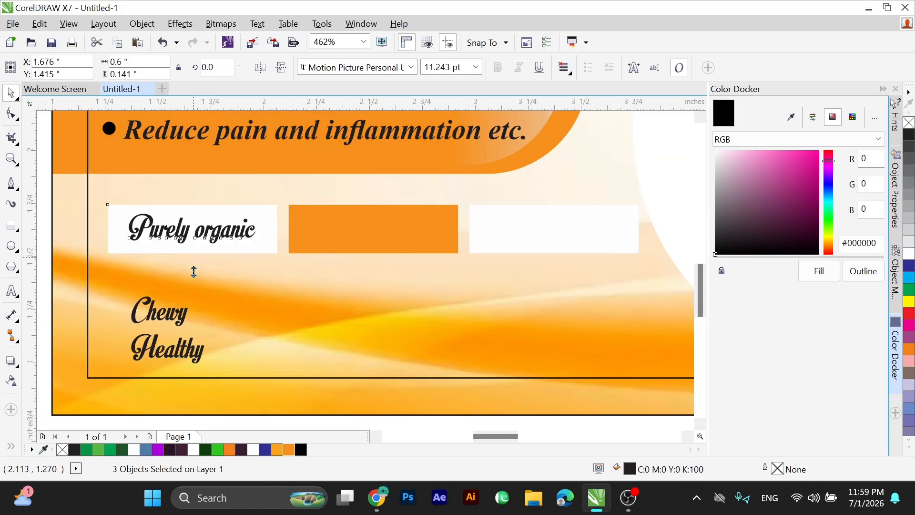
Centre "Chewy" on the orange rectangle and "Healthy" on the second white rectangle.
{"action": "left_click", "coordinate": [168, 315]}
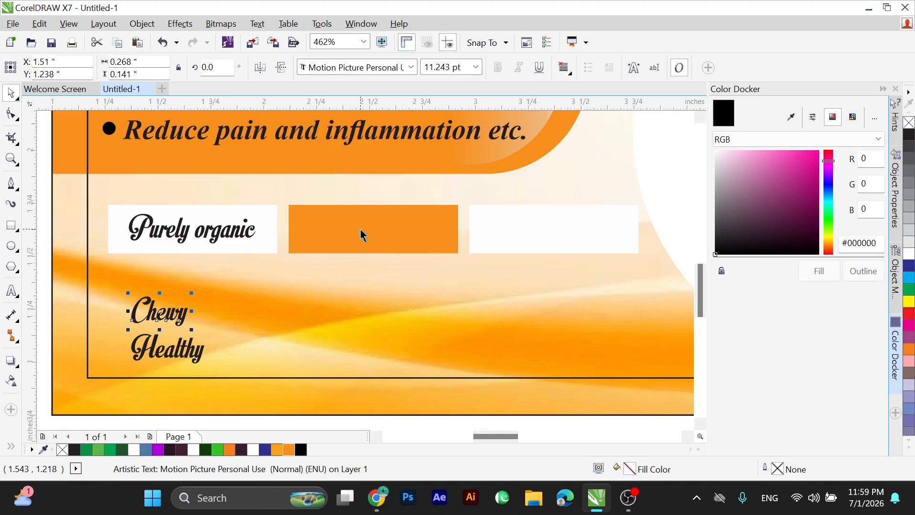
{"action": "left_click", "coordinate": [361, 231], "text": "shift"}
{"action": "key", "text": "e"}
{"action": "key", "text": "c"}
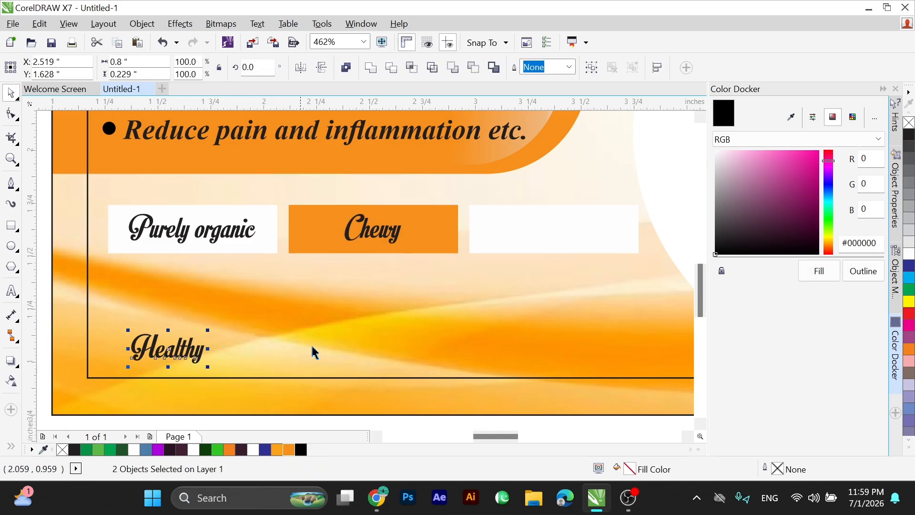
{"action": "left_click", "coordinate": [495, 247], "text": "shift"}
{"action": "key", "text": "e"}
{"action": "key", "text": "c"}
{"action": "left_click", "coordinate": [392, 276]}
Move the three tag boxes with their texts slightly up and left beneath the orange benefits panel.
{"action": "scroll", "coordinate": [320, 284], "scroll_direction": "down", "scroll_amount": 1}
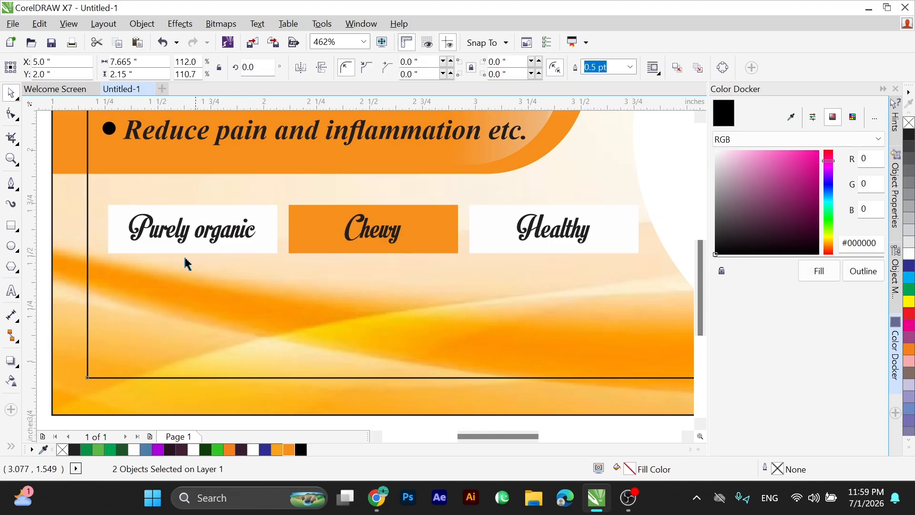
{"action": "scroll", "coordinate": [342, 286], "scroll_direction": "down", "scroll_amount": 2}
{"action": "scroll", "coordinate": [276, 238], "scroll_direction": "up", "scroll_amount": 1}
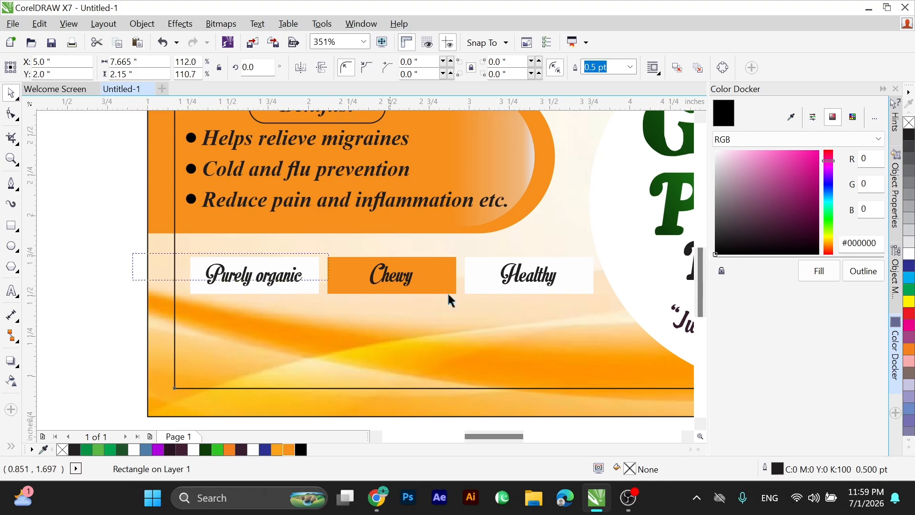
{"action": "left_click_drag", "start_coordinate": [450, 300], "coordinate": [619, 324]}
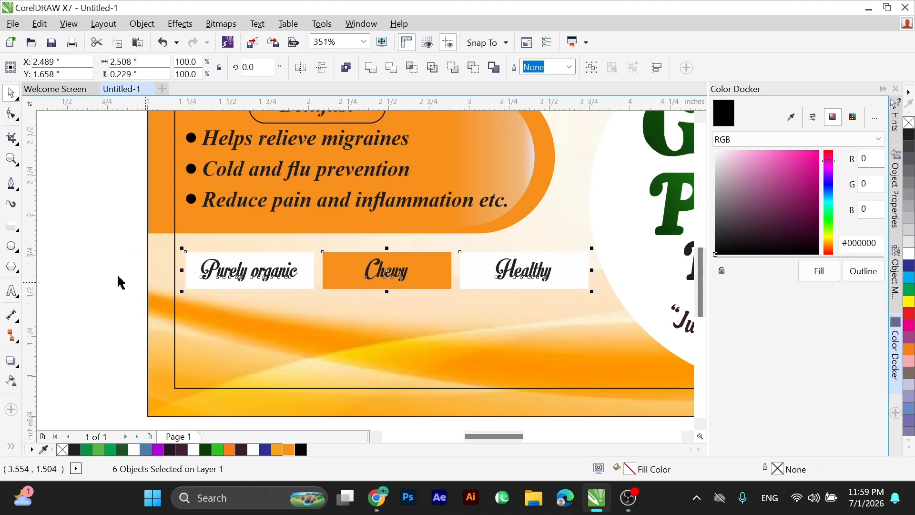
{"action": "scroll", "coordinate": [120, 282], "scroll_direction": "down", "scroll_amount": 1}
Draw a rectangle about 3.67 by 0.64 inches over the label's lower-left waves, filled white without an outline.
{"action": "left_click_drag", "start_coordinate": [154, 286], "coordinate": [575, 361]}
{"action": "scroll", "coordinate": [576, 340], "scroll_direction": "down", "scroll_amount": 1}
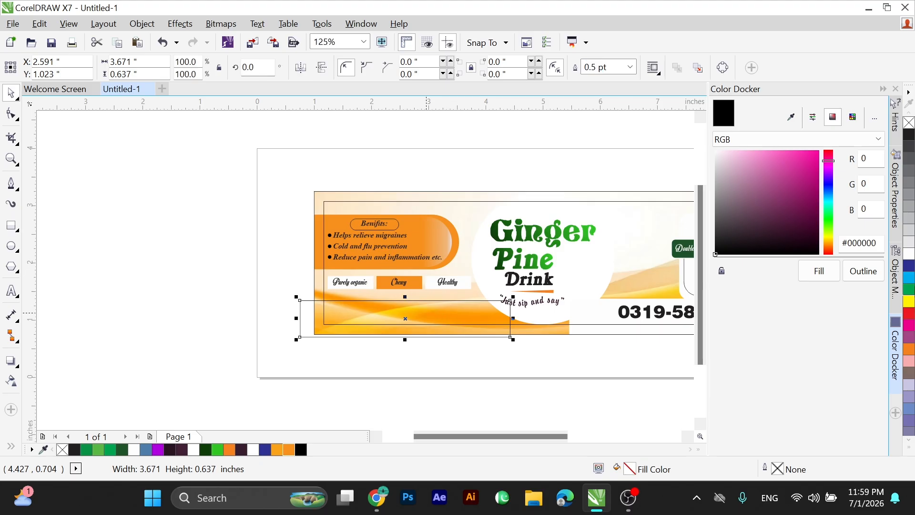
{"action": "left_click", "coordinate": [910, 255]}
{"action": "right_click", "coordinate": [908, 124]}
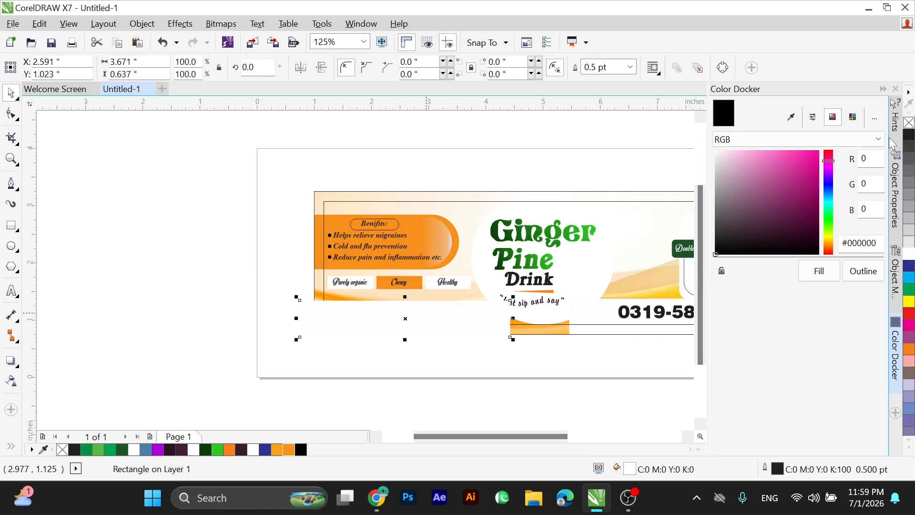
{"action": "scroll", "coordinate": [569, 363], "scroll_direction": "up", "scroll_amount": 3}
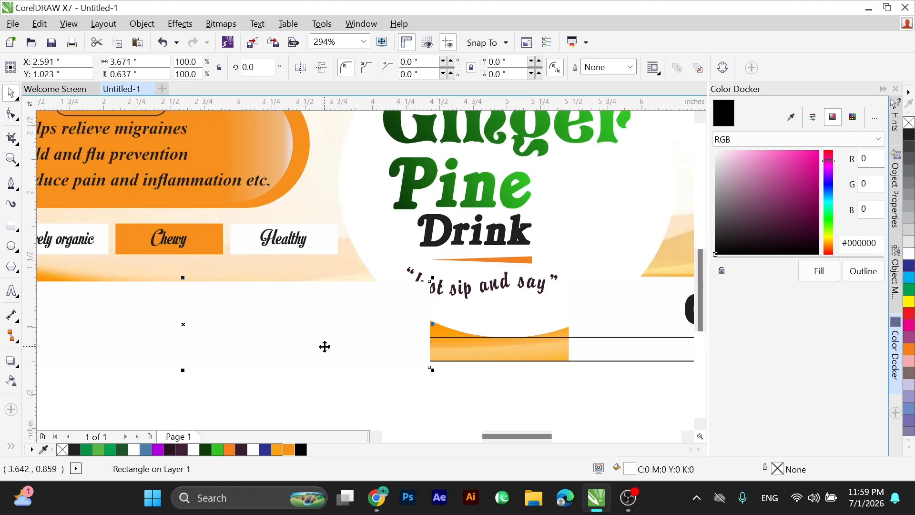
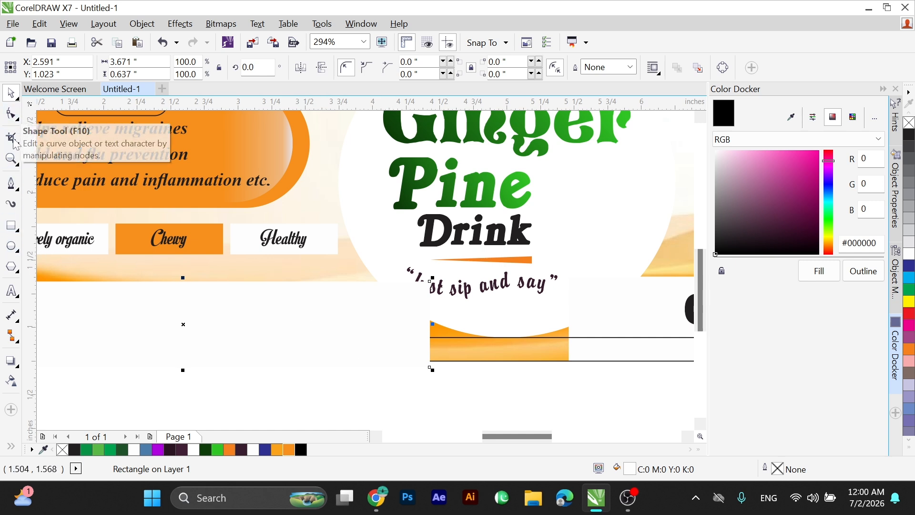
Draw a circle overlapping the white strip's end beside the slogan and cut its shape out of the strip.
{"action": "left_click_drag", "start_coordinate": [361, 241], "coordinate": [471, 321]}
{"action": "left_click_drag", "start_coordinate": [417, 264], "coordinate": [416, 247]}
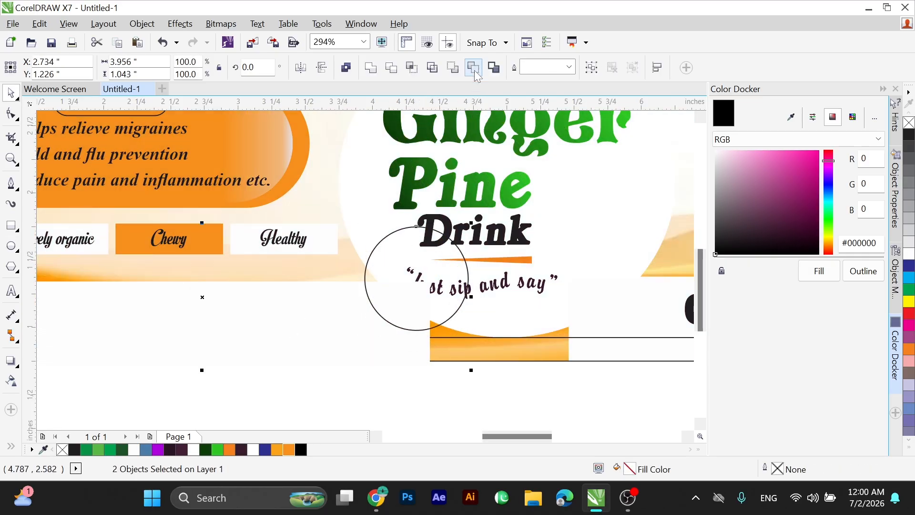
{"action": "left_click", "coordinate": [474, 67]}
{"action": "left_click", "coordinate": [480, 379]}
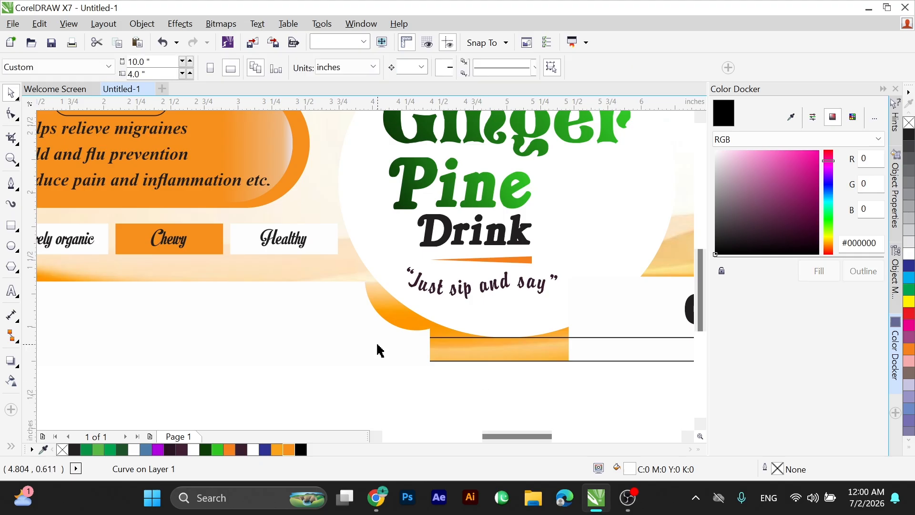
Place the cut white strip inside the label frame as PowerClip content.
{"action": "left_click", "coordinate": [375, 344]}
{"action": "right_click", "coordinate": [360, 340]}
{"action": "left_click", "coordinate": [416, 126]}
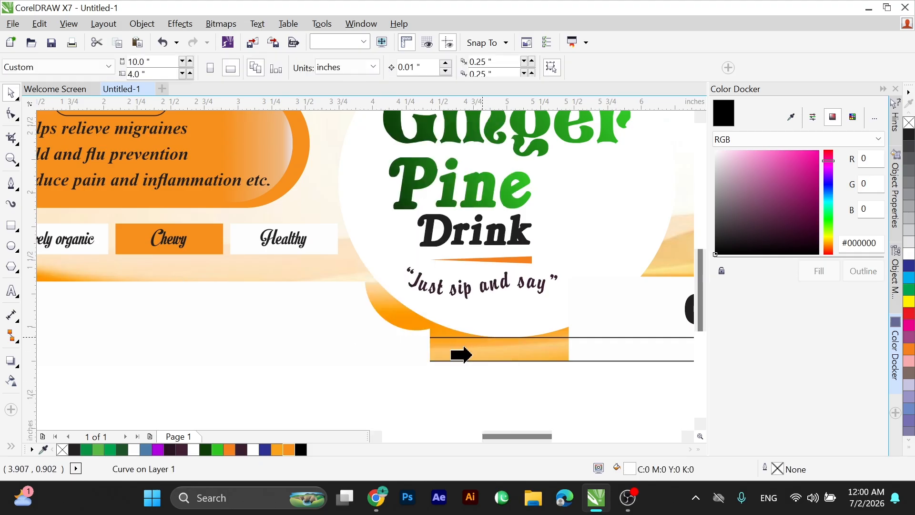
{"action": "left_click", "coordinate": [460, 352]}
{"action": "scroll", "coordinate": [462, 348], "scroll_direction": "down", "scroll_amount": 1}
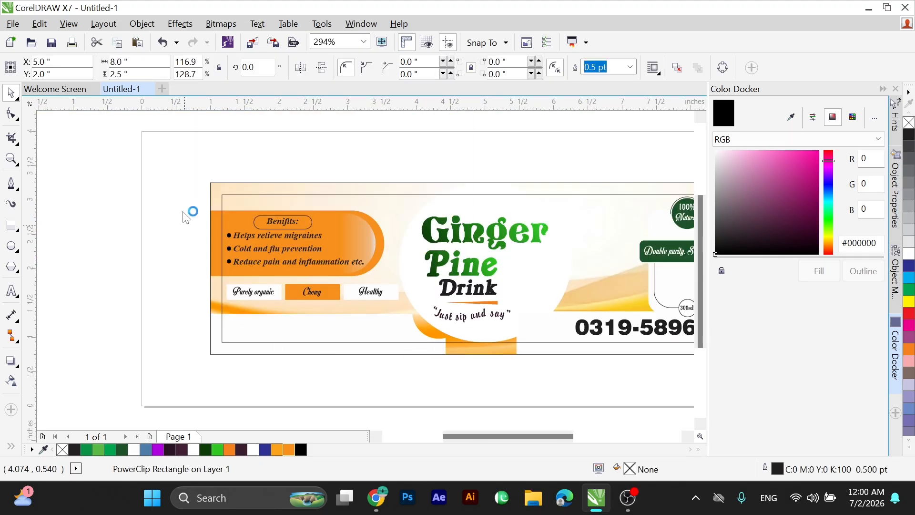
{"action": "left_click", "coordinate": [182, 208]}
Add the centred two-line text "NET WHIGHT" and "200ml" on the lower-left white strip.
{"action": "key", "text": "F2"}
{"action": "left_click_drag", "start_coordinate": [174, 197], "coordinate": [548, 373]}
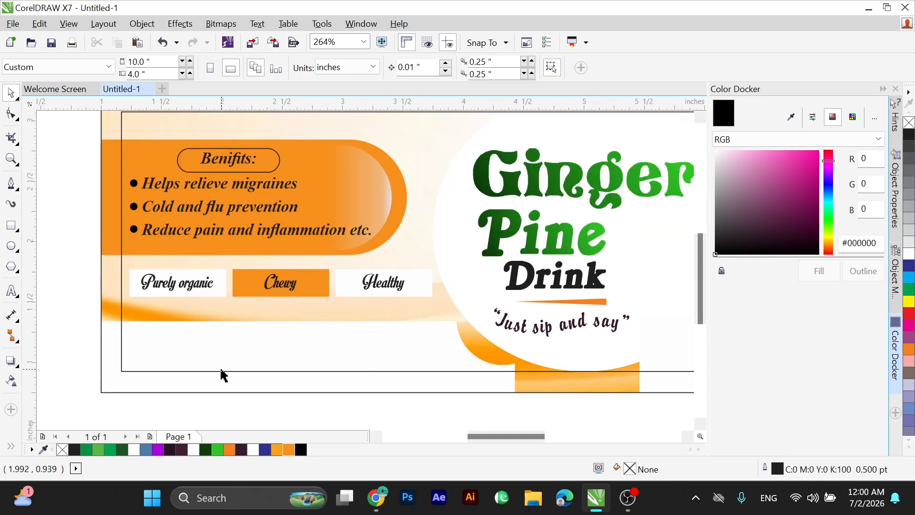
{"action": "left_click", "coordinate": [18, 294]}
{"action": "left_click", "coordinate": [90, 362]}
{"action": "type", "text": "N"}
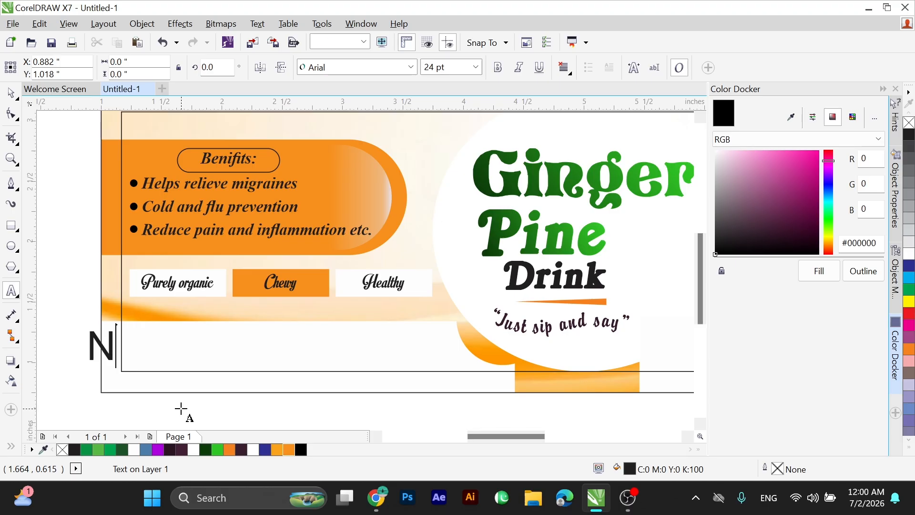
{"action": "type", "text": "ET WHIGHT"}
{"action": "key", "text": "Return"}
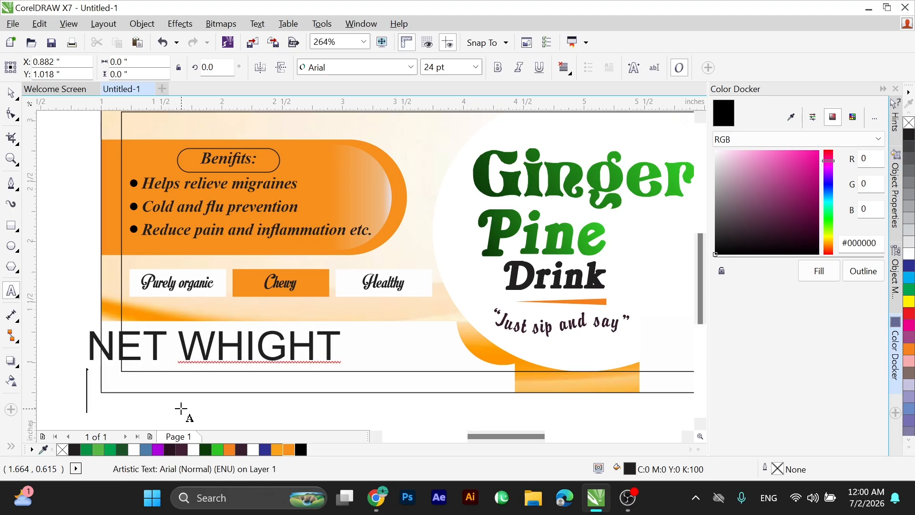
{"action": "type", "text": "200"}
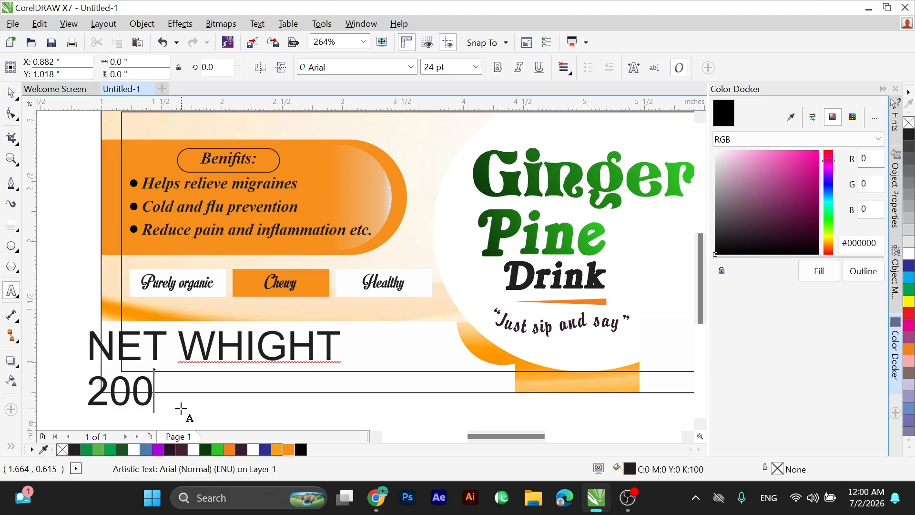
{"action": "type", "text": "ml"}
{"action": "key", "text": "ctrl+e"}
{"action": "left_click", "coordinate": [12, 96]}
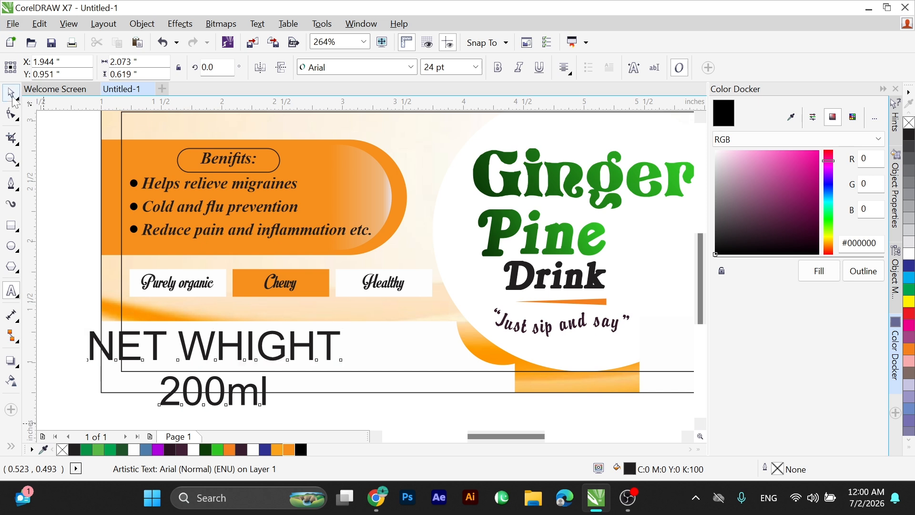
Set both net weight lines in BrodyD at about 11.8 pt near the orange curve and nudge "200ml" up.
{"action": "left_click_drag", "start_coordinate": [47, 305], "coordinate": [544, 453]}
{"action": "left_click", "coordinate": [411, 67]}
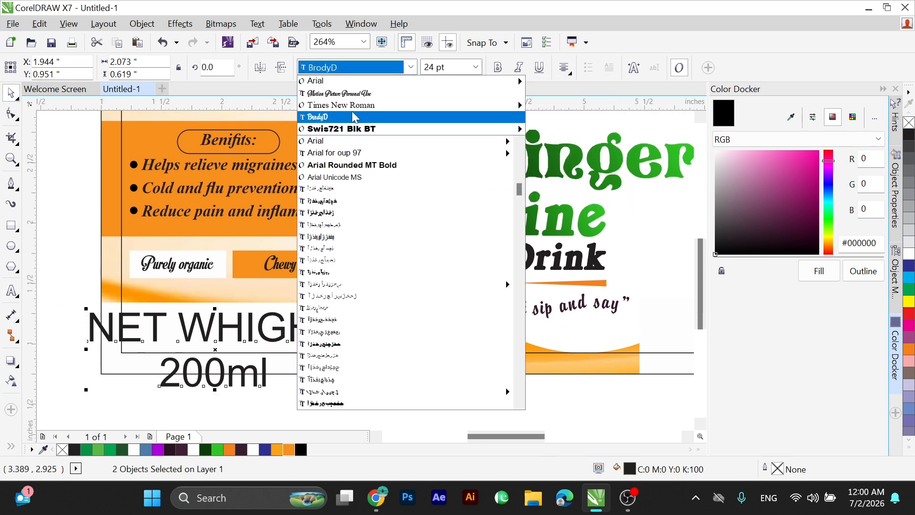
{"action": "left_click", "coordinate": [362, 117]}
{"action": "left_click_drag", "start_coordinate": [302, 311], "coordinate": [412, 320]}
{"action": "scroll", "coordinate": [476, 370], "scroll_direction": "up", "scroll_amount": 3}
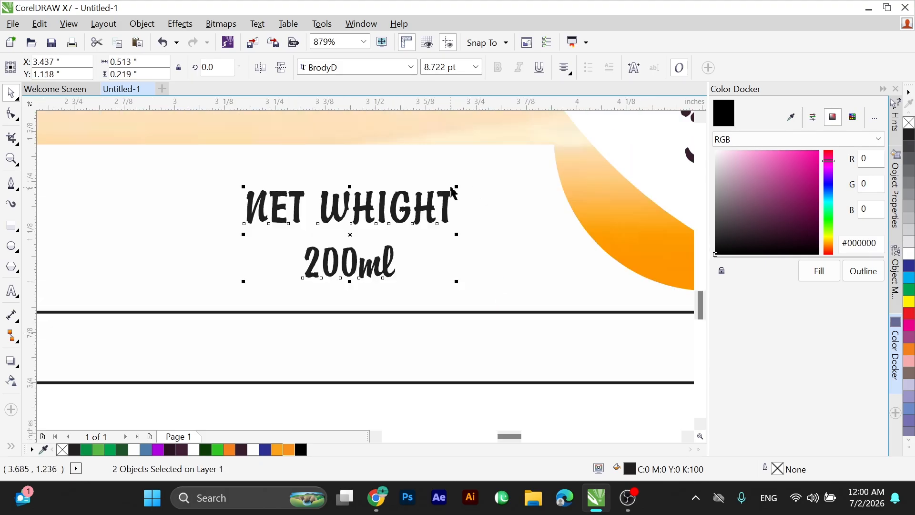
{"action": "left_click_drag", "start_coordinate": [453, 188], "coordinate": [499, 172]}
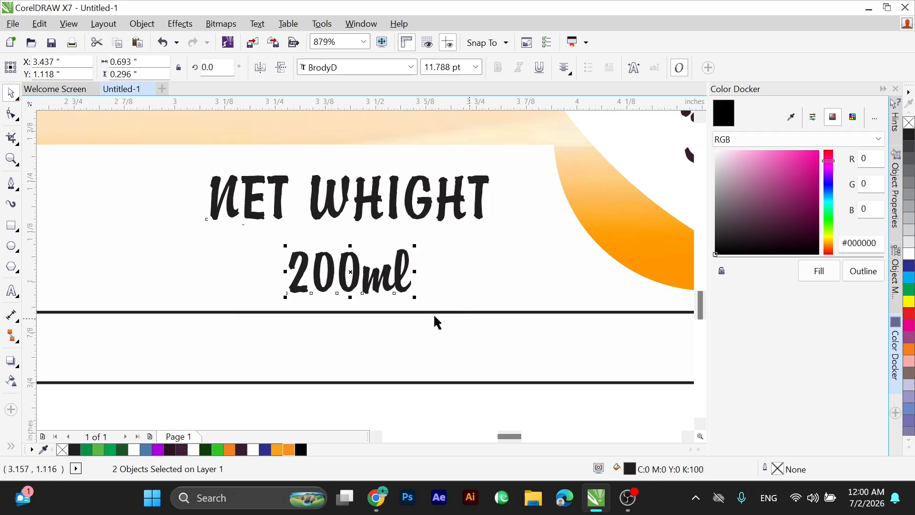
{"action": "key", "text": "Up"}
{"action": "key", "text": "Up"}
Draw a rectangle about 0.49 by 0.16 inches around "200ml" and round its corners.
{"action": "left_click", "coordinate": [11, 225]}
{"action": "left_click_drag", "start_coordinate": [252, 233], "coordinate": [451, 299]}
{"action": "left_click", "coordinate": [15, 114]}
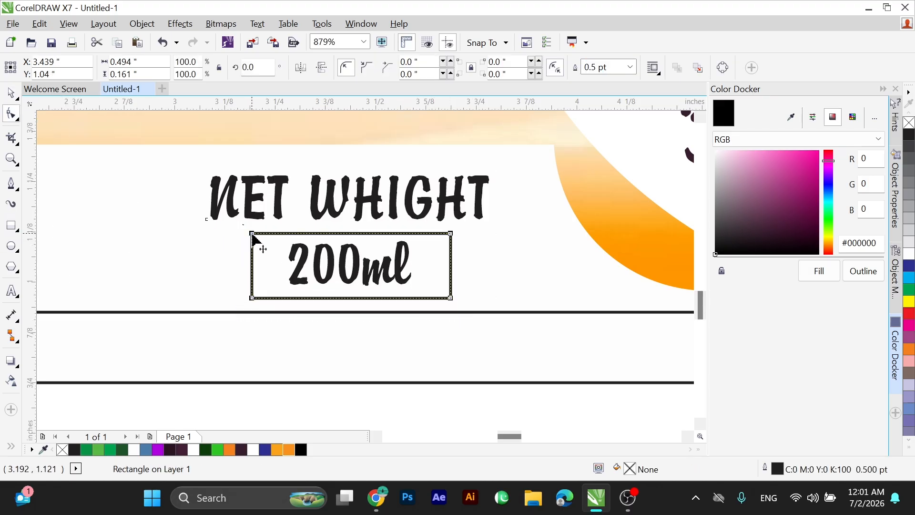
{"action": "left_click_drag", "start_coordinate": [251, 233], "coordinate": [276, 223]}
{"action": "key", "text": "space"}
Group "200ml" with its rounded frame and nudge the whole net weight block slightly up.
{"action": "left_click", "coordinate": [352, 268]}
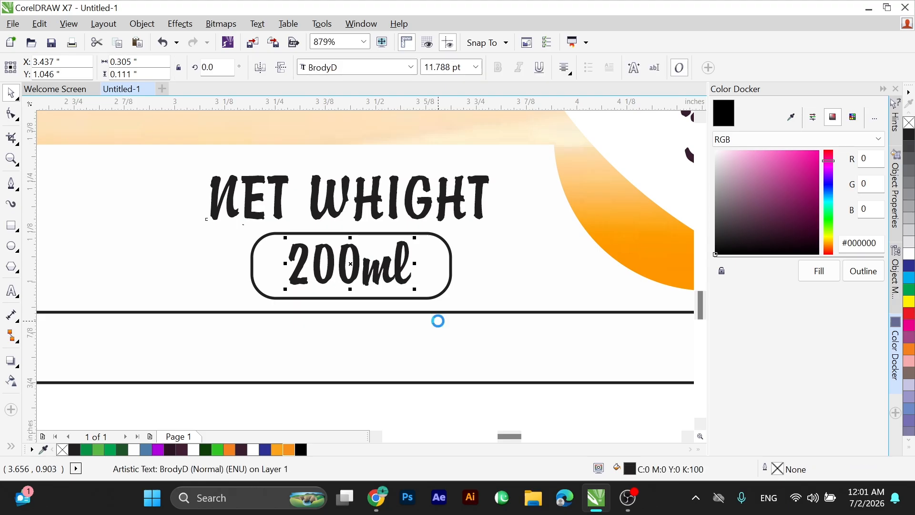
{"action": "left_click", "coordinate": [422, 265], "text": "shift"}
{"action": "scroll", "coordinate": [403, 282], "scroll_direction": "down", "scroll_amount": 2}
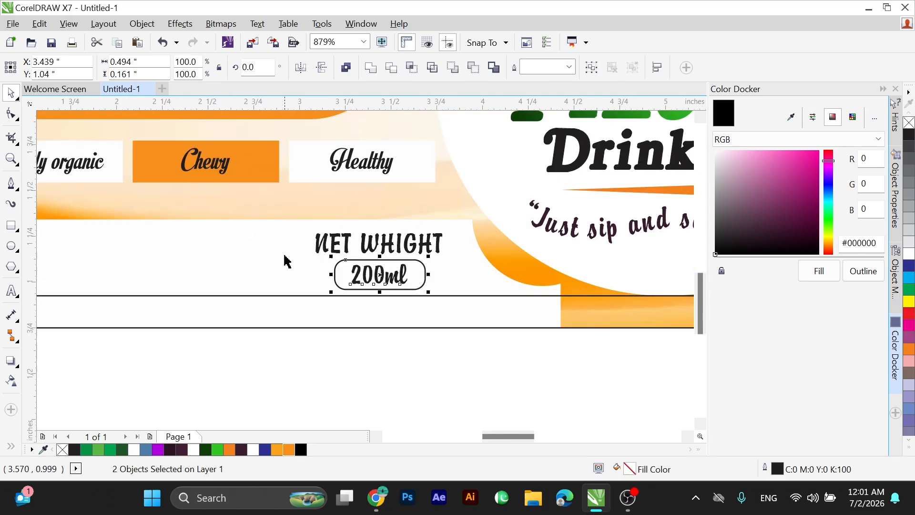
{"action": "key", "text": "ctrl+g"}
{"action": "left_click_drag", "start_coordinate": [293, 205], "coordinate": [478, 308]}
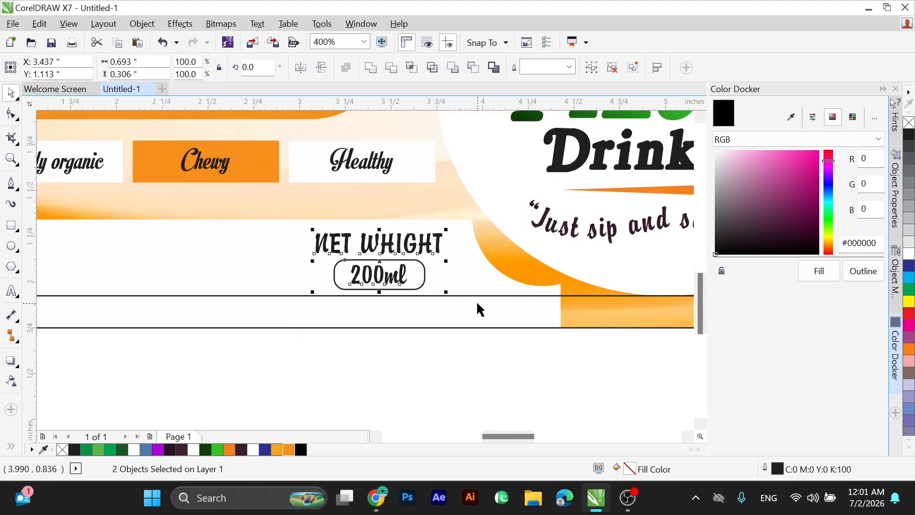
{"action": "left_click", "coordinate": [343, 345]}
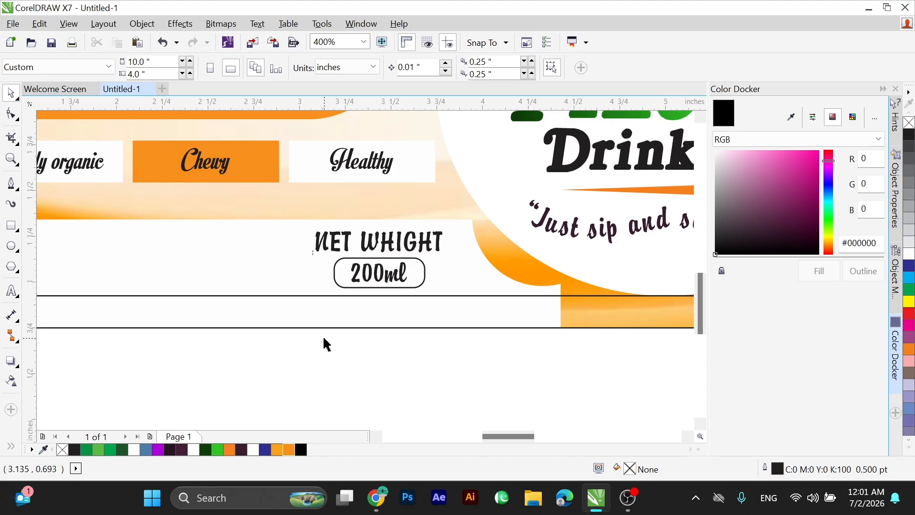
Bring in a ginger tea image from Chrome and scale it to about 1.86 inches between the product name and information panel.
{"action": "scroll", "coordinate": [251, 319], "scroll_direction": "down", "scroll_amount": 2}
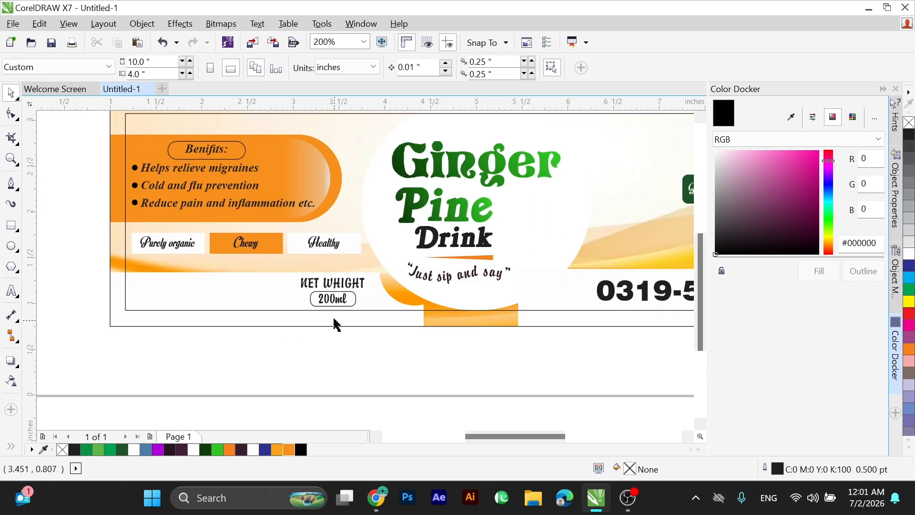
{"action": "left_click_drag", "start_coordinate": [495, 334], "coordinate": [537, 346]}
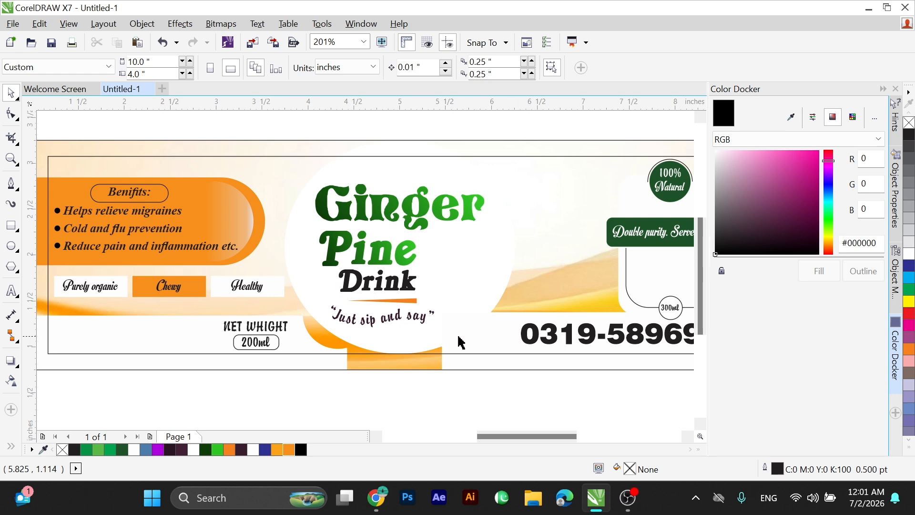
{"action": "left_click", "coordinate": [375, 496]}
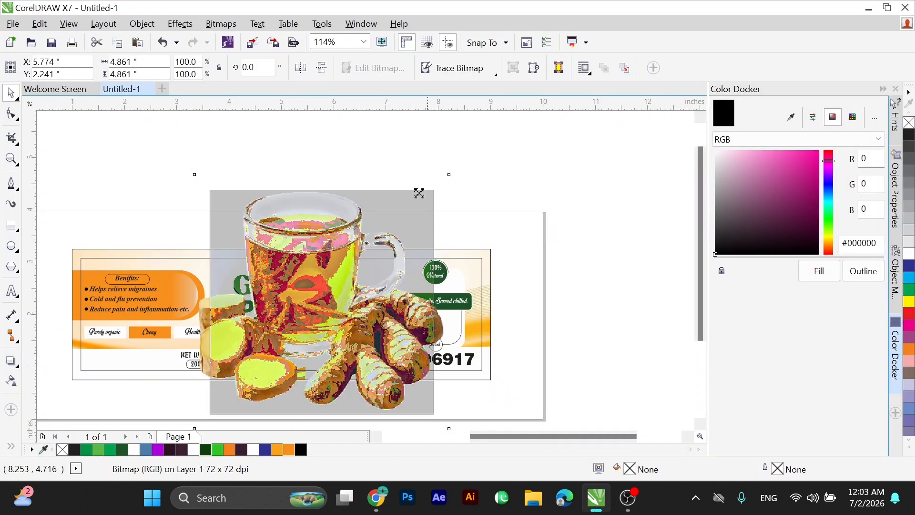
{"action": "left_click_drag", "start_coordinate": [418, 198], "coordinate": [325, 273]}
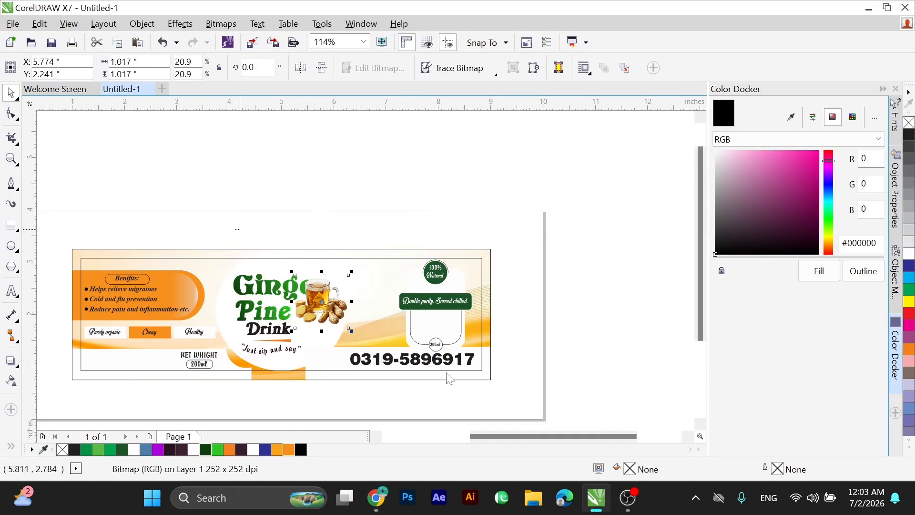
{"action": "scroll", "coordinate": [322, 360], "scroll_direction": "up", "scroll_amount": 2}
{"action": "left_click_drag", "start_coordinate": [350, 306], "coordinate": [383, 344]}
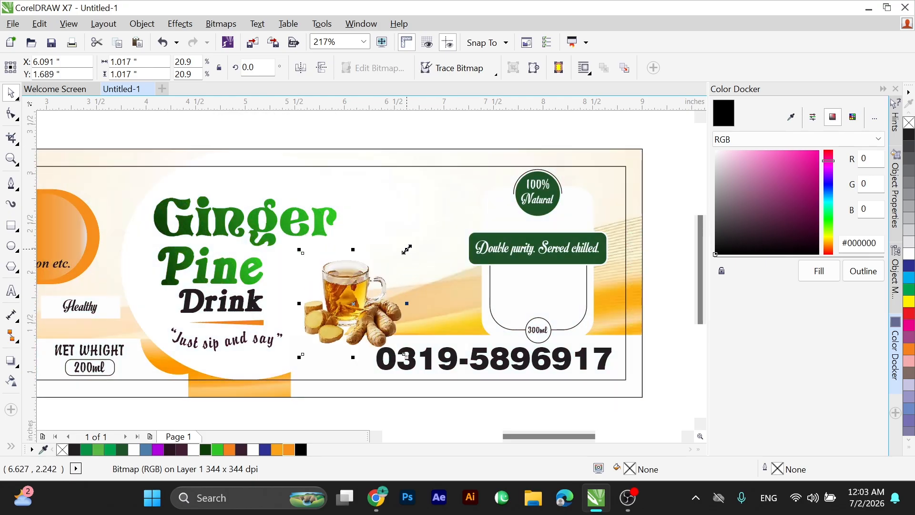
{"action": "left_click_drag", "start_coordinate": [407, 249], "coordinate": [490, 167]}
{"action": "left_click_drag", "start_coordinate": [330, 244], "coordinate": [372, 265]}
Shrink the word "Ginger" to about 34.9 pt and shift the tea image slightly left towards it.
{"action": "left_click", "coordinate": [309, 227]}
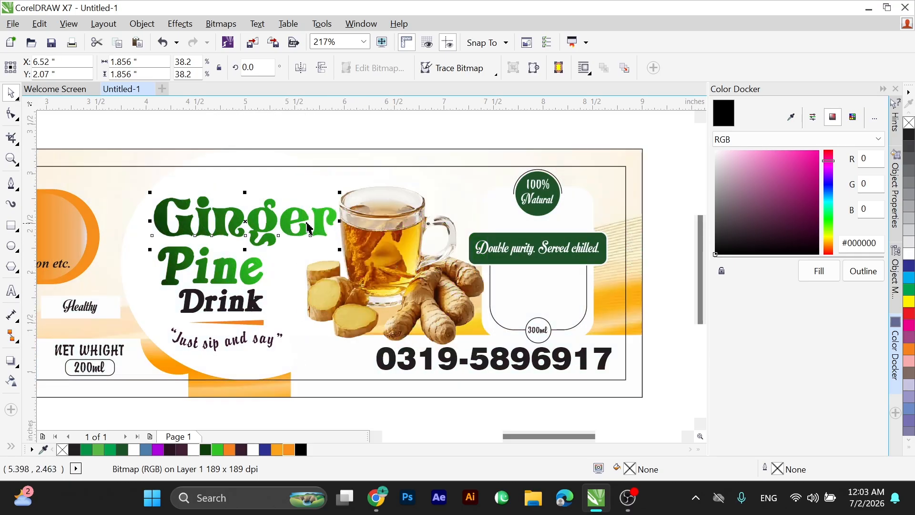
{"action": "left_click_drag", "start_coordinate": [339, 192], "coordinate": [327, 191]}
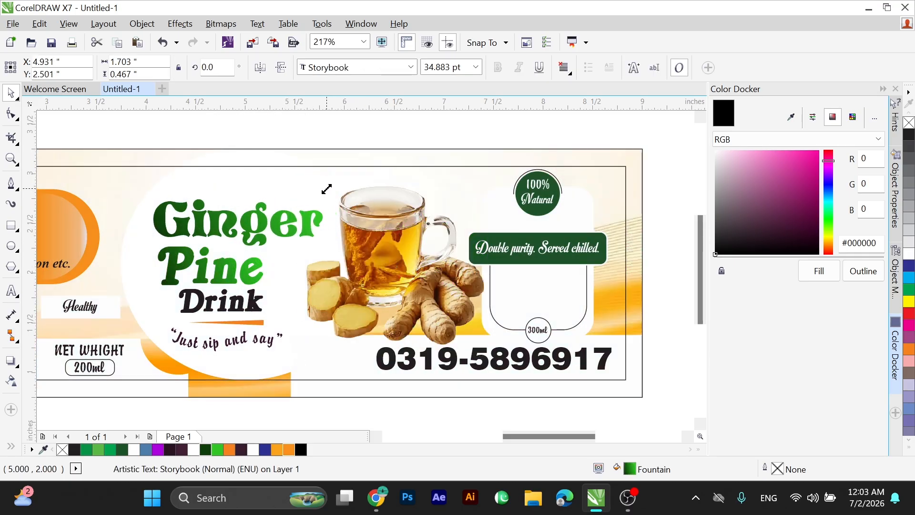
{"action": "left_click", "coordinate": [356, 248]}
{"action": "left_click_drag", "start_coordinate": [356, 249], "coordinate": [353, 249]}
Apply a linear transparency to the tea image that fades out the outer left side of the ginger slices.
{"action": "scroll", "coordinate": [306, 292], "scroll_direction": "up", "scroll_amount": 3}
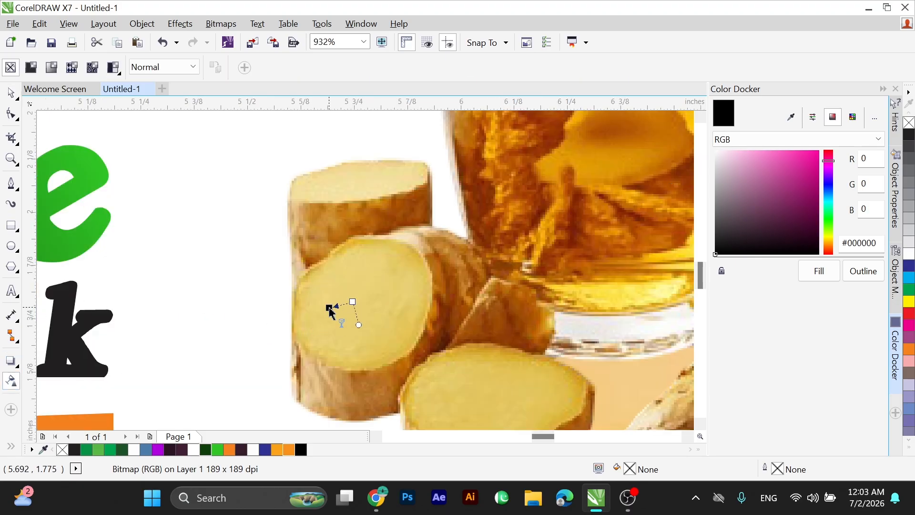
{"action": "left_click_drag", "start_coordinate": [329, 308], "coordinate": [402, 266]}
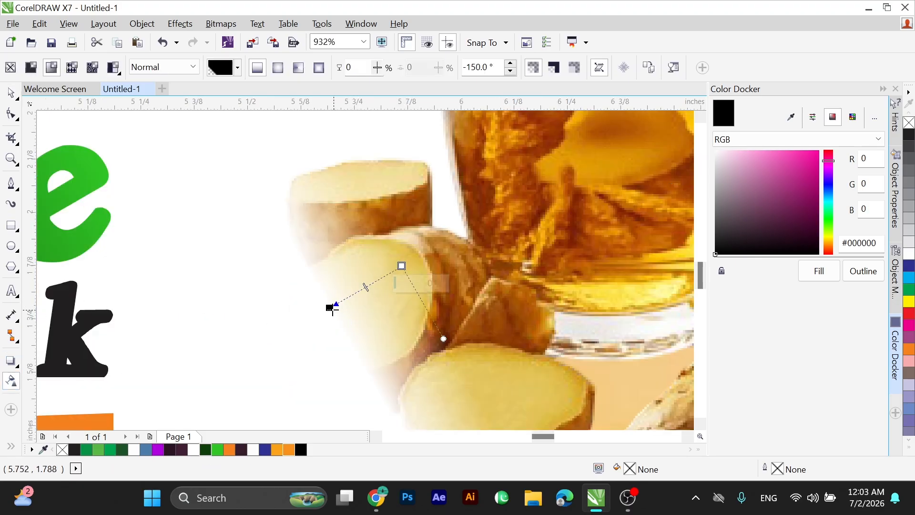
{"action": "left_click_drag", "start_coordinate": [330, 309], "coordinate": [294, 328]}
{"action": "key", "text": "space"}
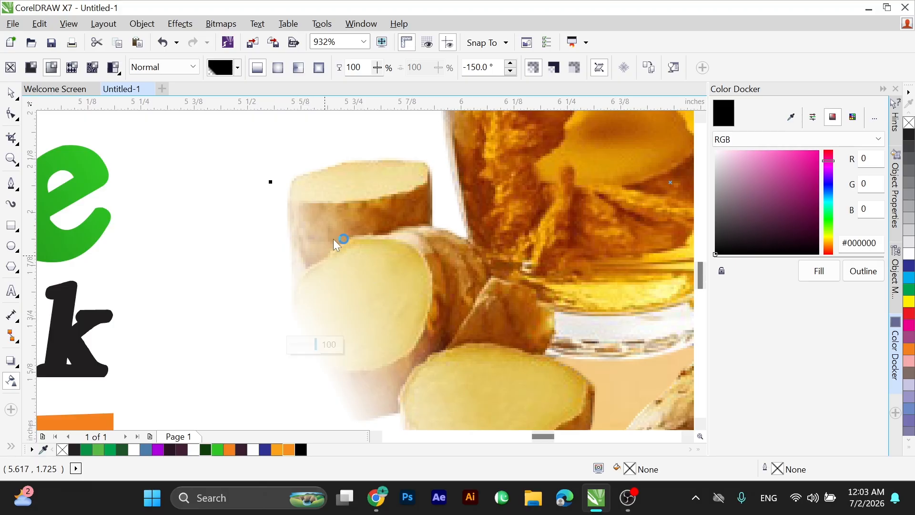
{"action": "scroll", "coordinate": [336, 244], "scroll_direction": "down", "scroll_amount": 4}
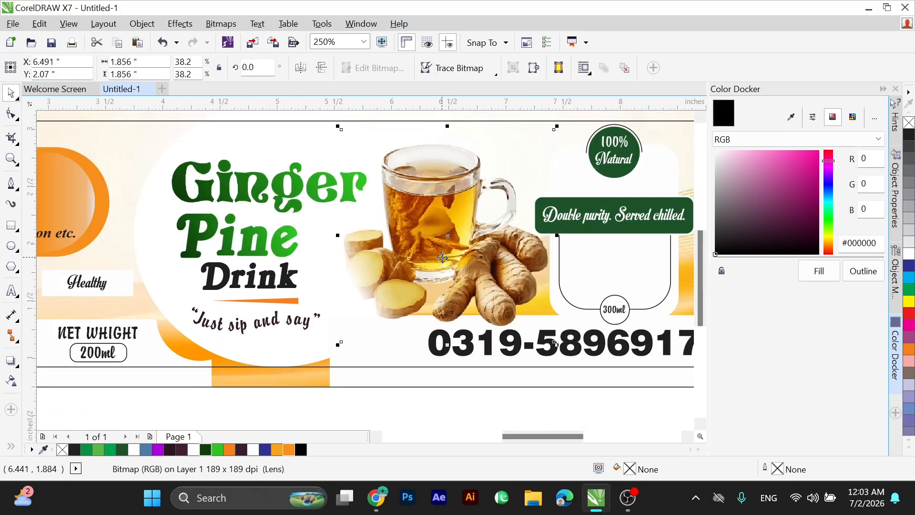
{"action": "left_click", "coordinate": [450, 368]}
{"action": "left_click", "coordinate": [451, 340]}
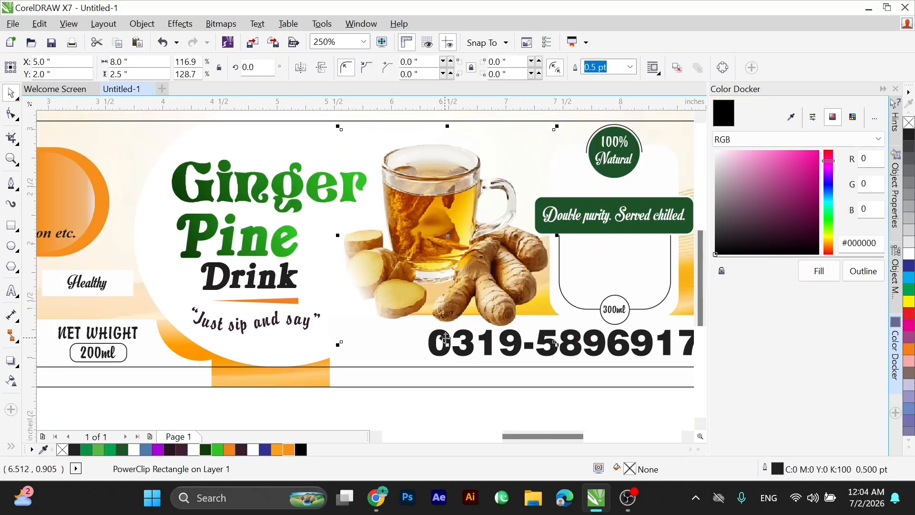
{"action": "scroll", "coordinate": [441, 345], "scroll_direction": "down", "scroll_amount": 1}
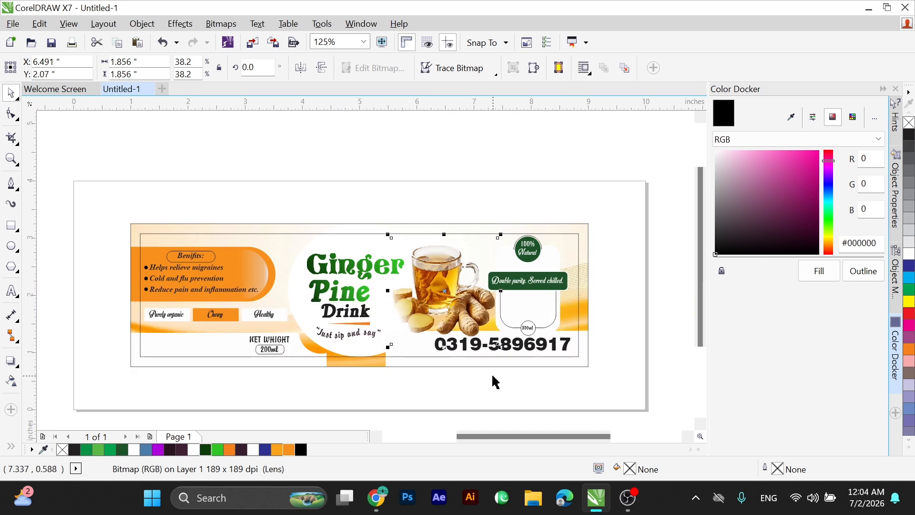
{"action": "left_click", "coordinate": [495, 382]}
Shrink the phone number to about 14.3 pt, keeping its lower-right corner in place.
{"action": "scroll", "coordinate": [614, 327], "scroll_direction": "up", "scroll_amount": 3}
{"action": "left_click", "coordinate": [578, 313]}
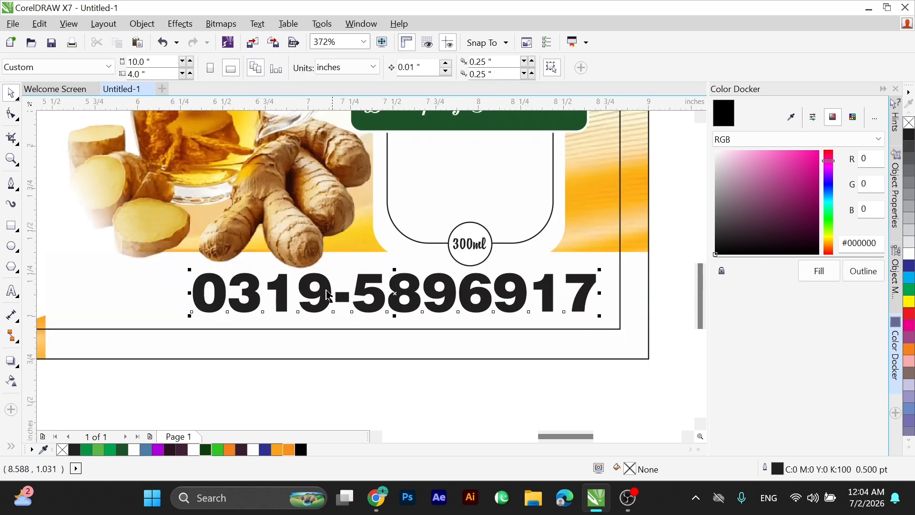
{"action": "left_click_drag", "start_coordinate": [190, 269], "coordinate": [342, 255]}
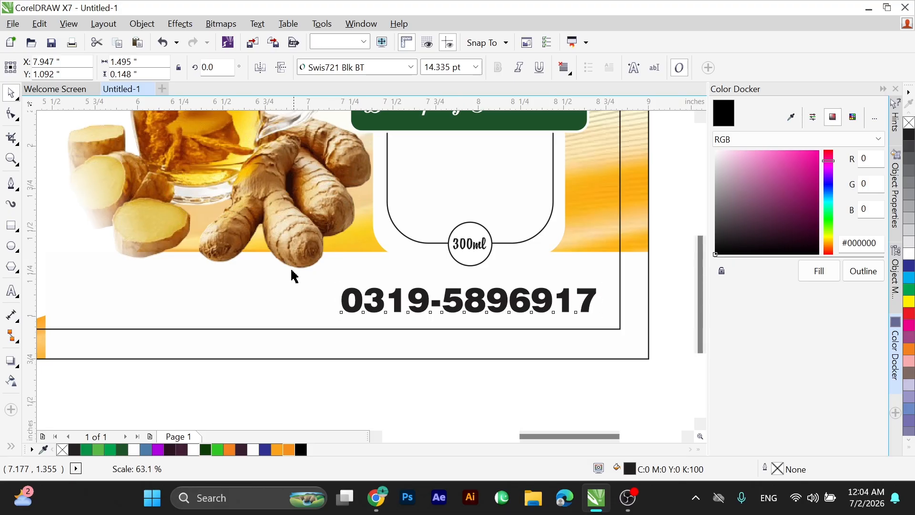
Move the tea image slightly down and left and enlarge it to about 1.95 inches wide.
{"action": "scroll", "coordinate": [294, 275], "scroll_direction": "down", "scroll_amount": 3}
{"action": "left_click", "coordinate": [258, 270]}
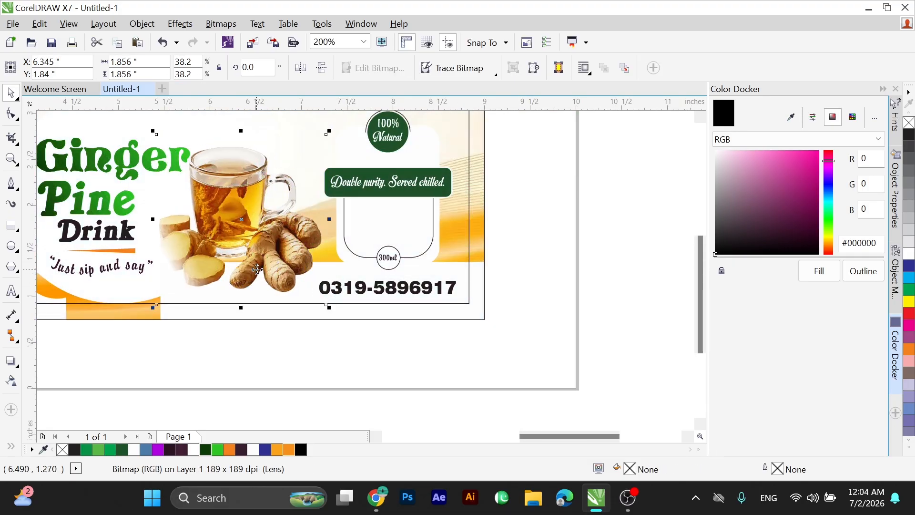
{"action": "left_click_drag", "start_coordinate": [257, 270], "coordinate": [265, 271]}
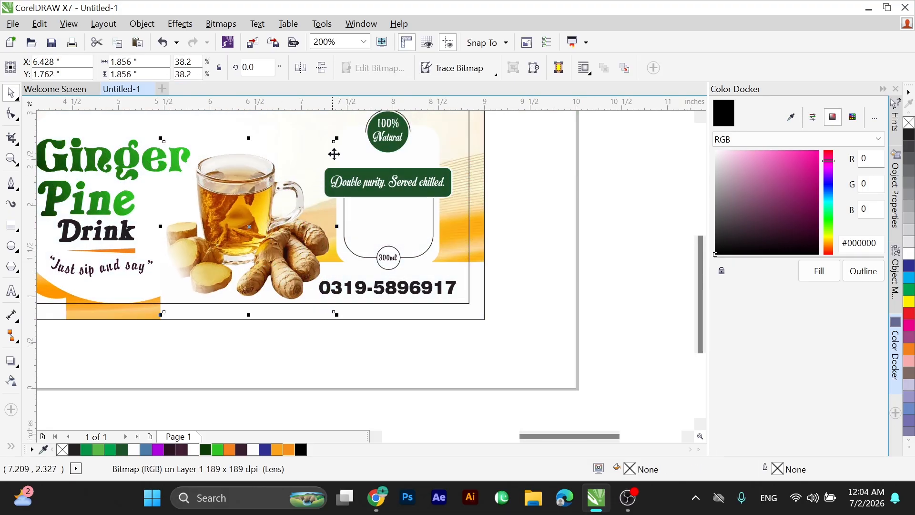
{"action": "left_click_drag", "start_coordinate": [337, 140], "coordinate": [339, 136]}
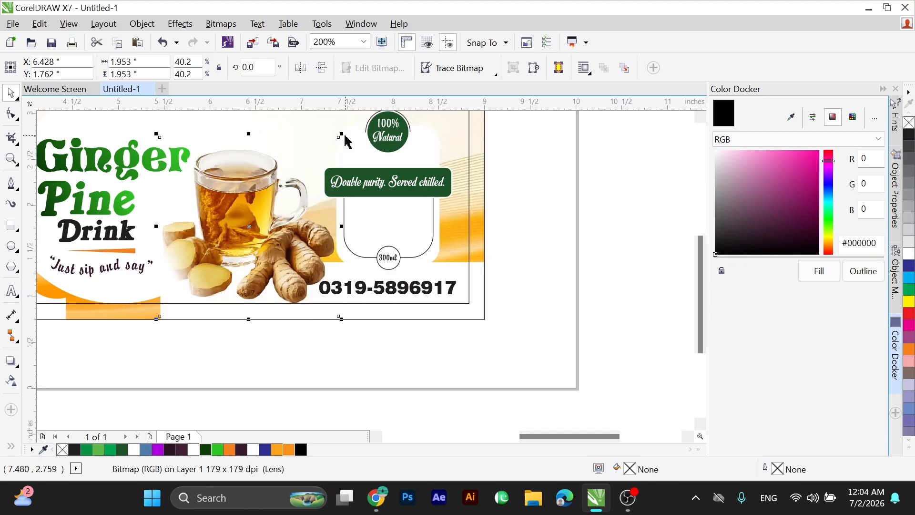
{"action": "left_click", "coordinate": [418, 321]}
{"action": "scroll", "coordinate": [479, 331], "scroll_direction": "down", "scroll_amount": 1}
{"action": "left_click_drag", "start_coordinate": [487, 333], "coordinate": [85, 173]}
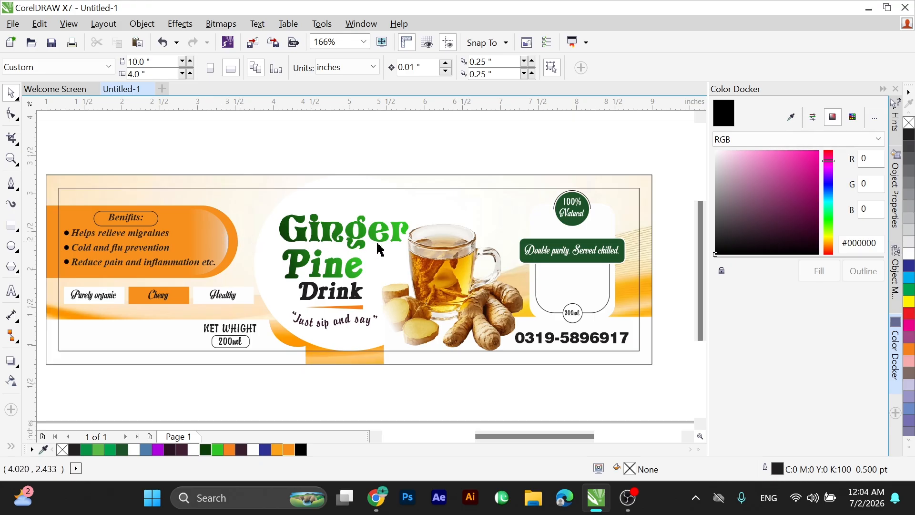
{"action": "scroll", "coordinate": [452, 262], "scroll_direction": "down", "scroll_amount": 1}
{"action": "left_click_drag", "start_coordinate": [245, 215], "coordinate": [556, 322]}
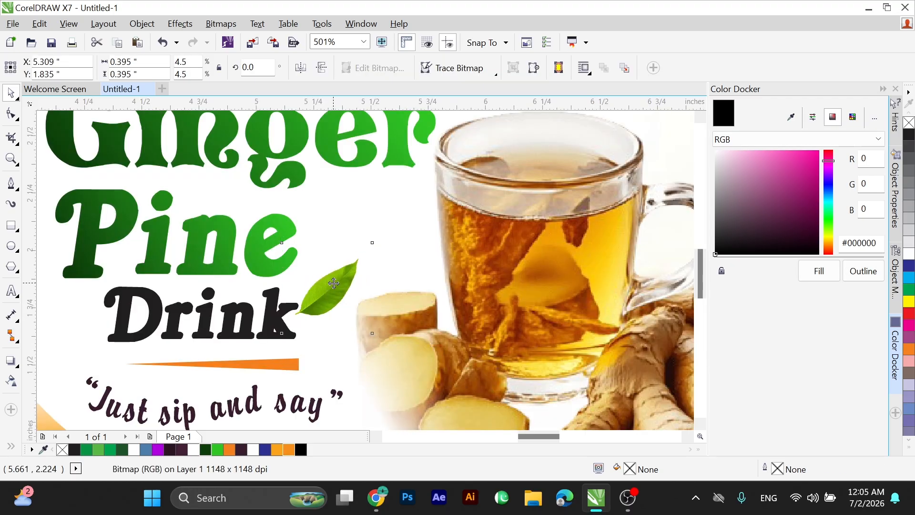
Rotate the leaf between "Pine" and the tea cup to about 267.6° and enlarge it to about 0.34 inches wide.
{"action": "left_click_drag", "start_coordinate": [372, 243], "coordinate": [324, 214]}
{"action": "left_click", "coordinate": [301, 67]}
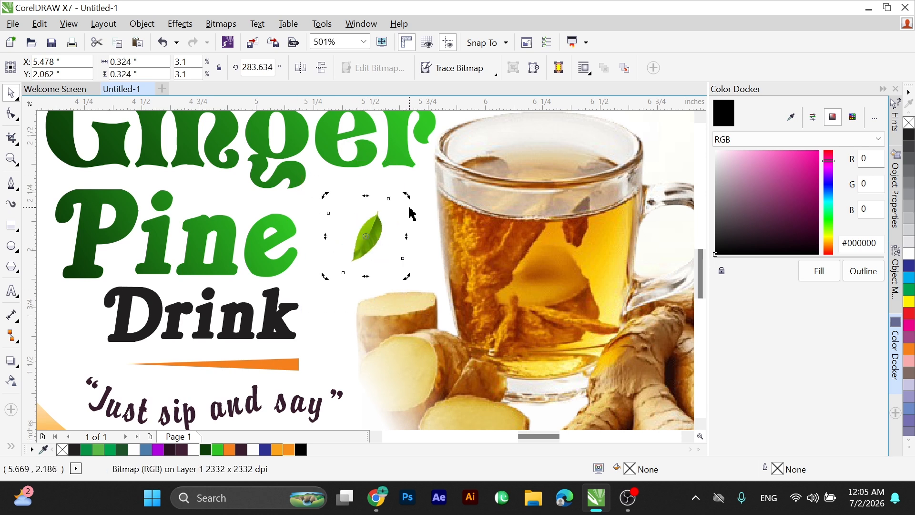
{"action": "left_click_drag", "start_coordinate": [409, 198], "coordinate": [412, 213]}
{"action": "left_click_drag", "start_coordinate": [308, 192], "coordinate": [431, 293]}
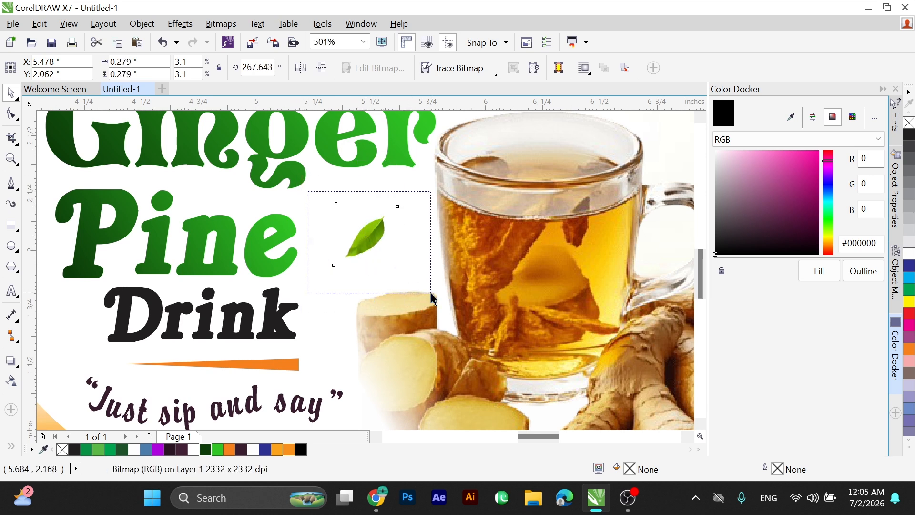
{"action": "left_click_drag", "start_coordinate": [401, 200], "coordinate": [413, 182]}
{"action": "scroll", "coordinate": [368, 211], "scroll_direction": "down", "scroll_amount": 2}
{"action": "scroll", "coordinate": [280, 207], "scroll_direction": "down", "scroll_amount": 1}
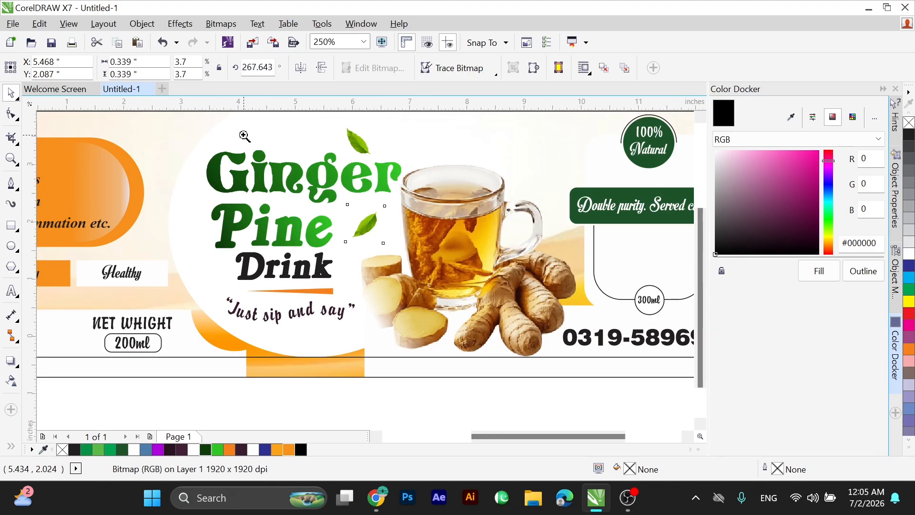
Place a copy of the leaf above "Ginger" beside the start of the "Just sip and say" tagline.
{"action": "key", "text": "F2"}
{"action": "left_click_drag", "start_coordinate": [220, 137], "coordinate": [414, 254]}
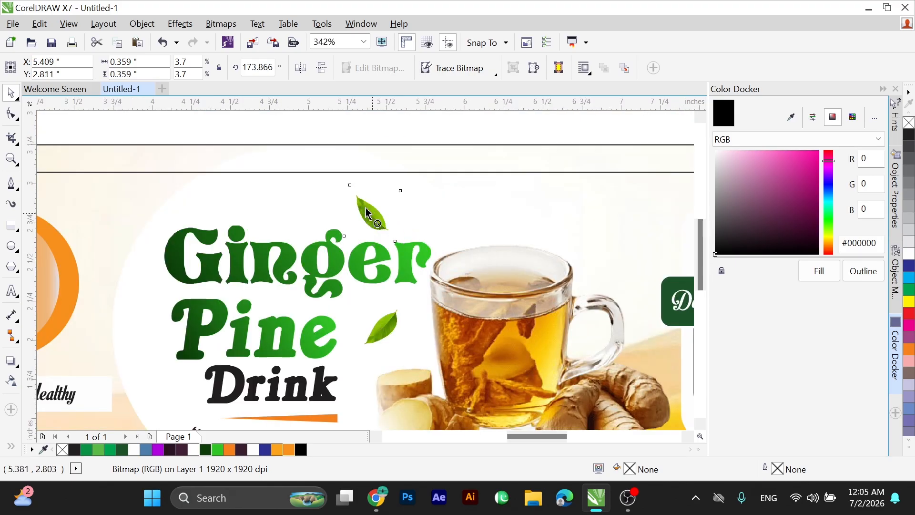
{"action": "left_click_drag", "start_coordinate": [369, 213], "coordinate": [286, 288]}
{"action": "scroll", "coordinate": [364, 194], "scroll_direction": "down", "scroll_amount": 2}
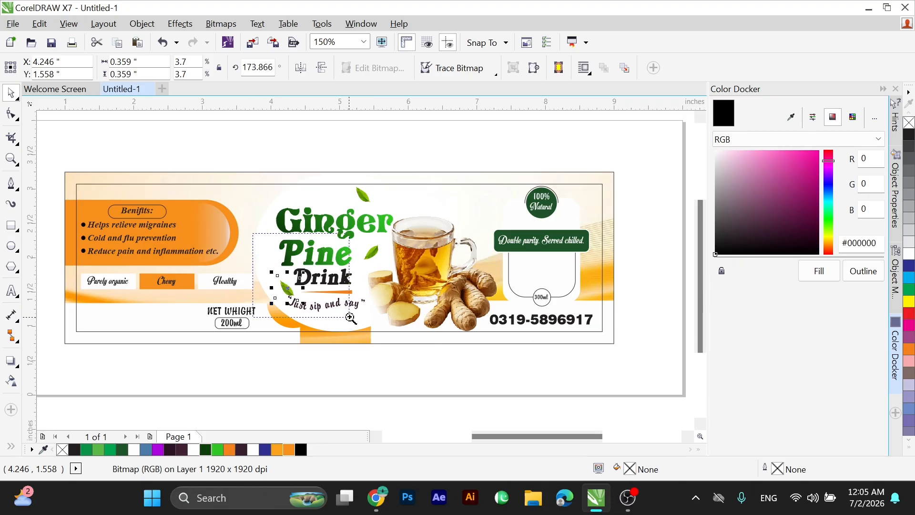
Shrink the leaf copy beside "Drink" to about 2.5% scale and rotate it to about 140.8°.
{"action": "left_click_drag", "start_coordinate": [253, 234], "coordinate": [351, 317]}
{"action": "left_click_drag", "start_coordinate": [364, 270], "coordinate": [305, 315]}
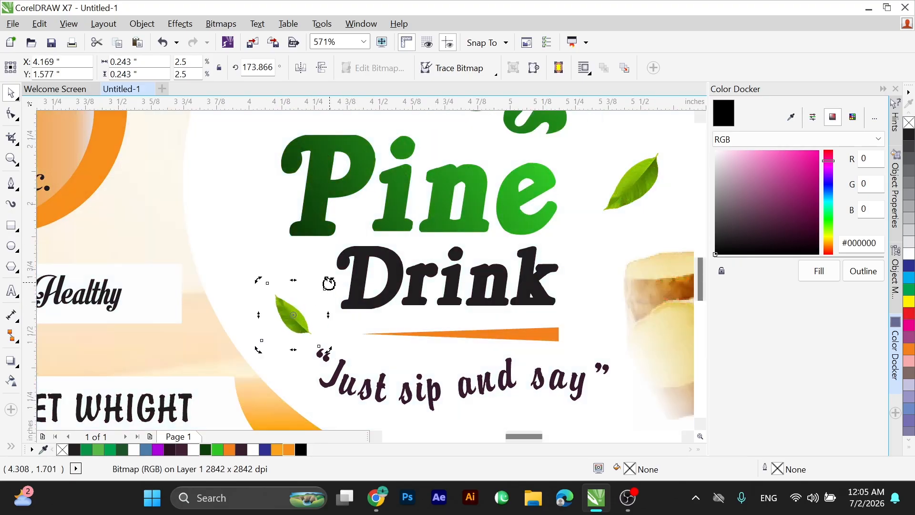
{"action": "left_click_drag", "start_coordinate": [328, 283], "coordinate": [338, 301]}
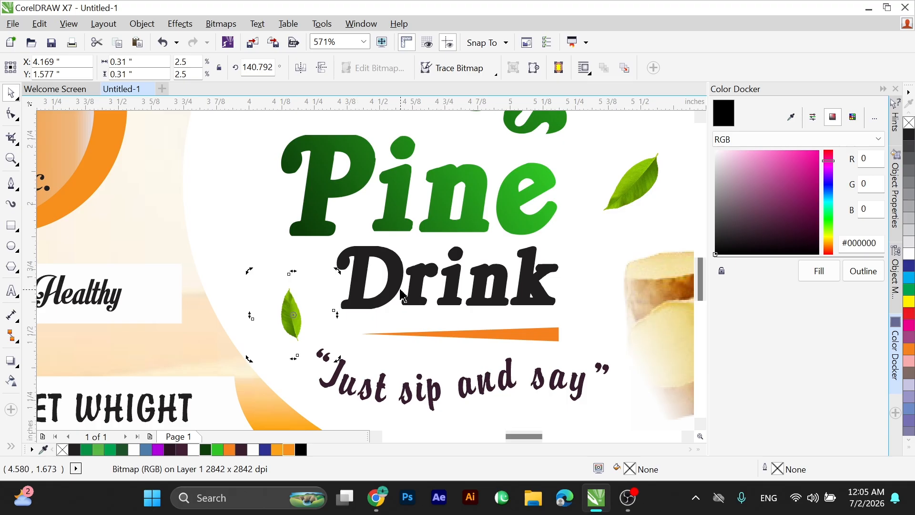
{"action": "scroll", "coordinate": [343, 286], "scroll_direction": "down", "scroll_amount": 2}
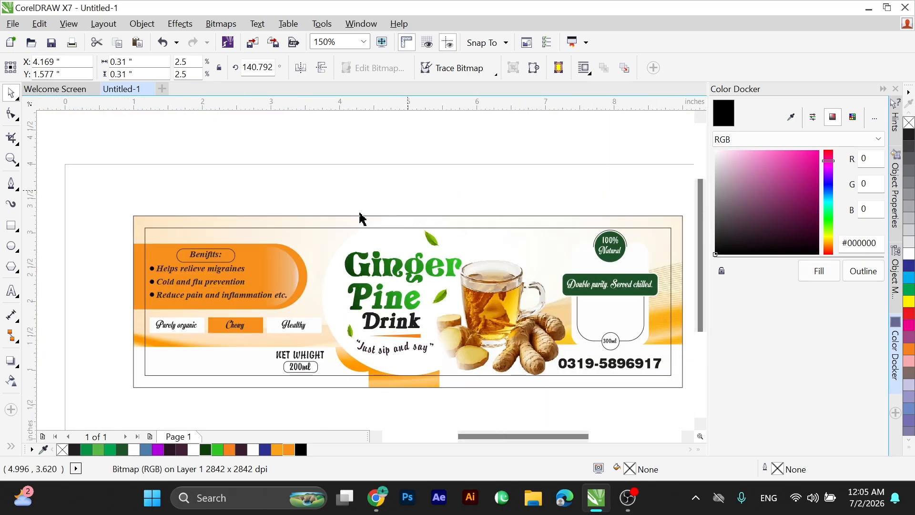
Convert the leaf above "Ginger" to a 300 dpi CMYK bitmap with anti-aliasing and a transparent background.
{"action": "key", "text": "F2"}
{"action": "left_click_drag", "start_coordinate": [300, 204], "coordinate": [535, 369]}
{"action": "left_click", "coordinate": [383, 185]}
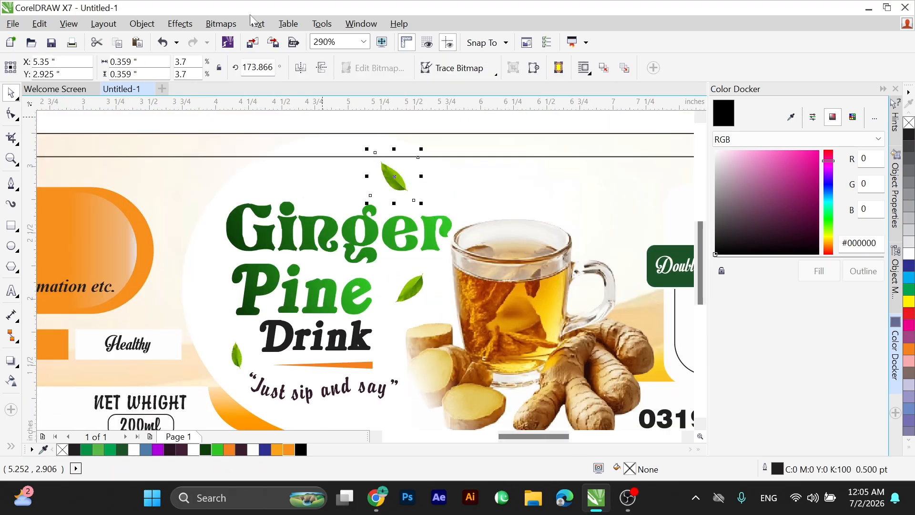
{"action": "left_click", "coordinate": [221, 24]}
{"action": "left_click", "coordinate": [536, 269]}
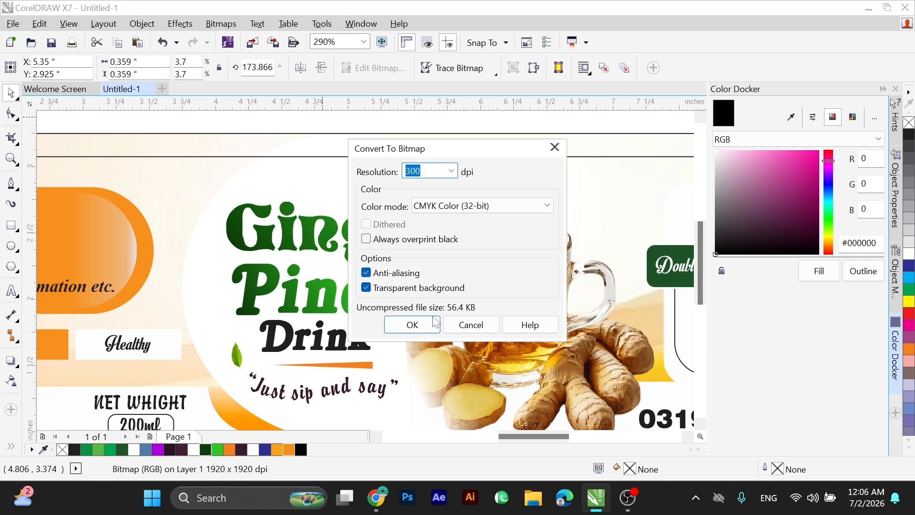
{"action": "left_click", "coordinate": [426, 323]}
Blur the leaf above "Ginger" and repeat the effect on the leaf beside "Pine".
{"action": "left_click_drag", "start_coordinate": [383, 182], "coordinate": [382, 173]}
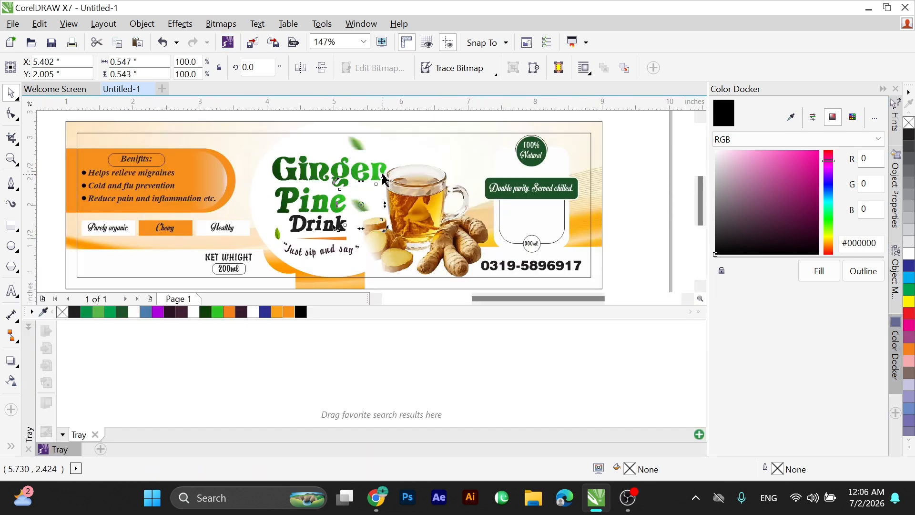
{"action": "key", "text": "ctrl+r"}
{"action": "key", "text": "ctrl+r"}
{"action": "key", "text": "ctrl+r"}
{"action": "key", "text": "ctrl+r"}
{"action": "key", "text": "ctrl+r"}
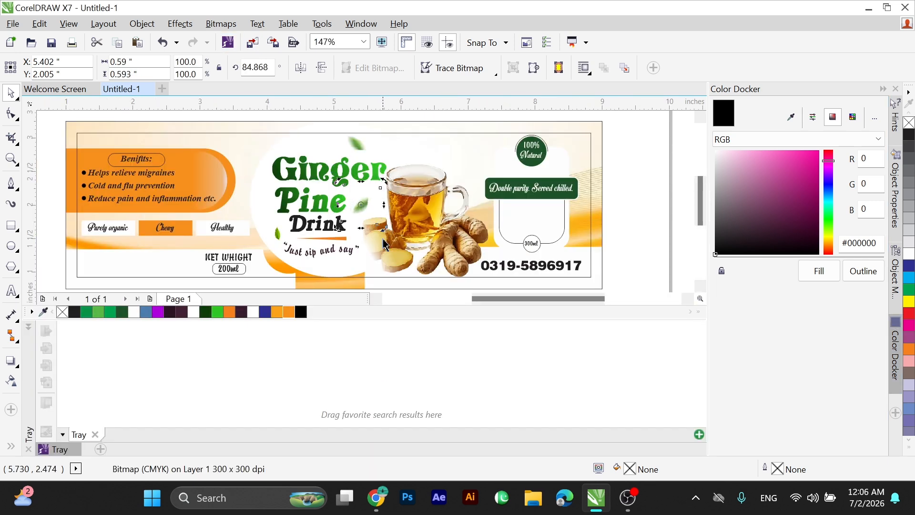
Reposition the blurred leaf beside "Pine", shrink it to about 0.52 inches wide, and close the Tray docker.
{"action": "left_click_drag", "start_coordinate": [302, 147], "coordinate": [330, 182]}
{"action": "scroll", "coordinate": [391, 244], "scroll_direction": "up", "scroll_amount": 3}
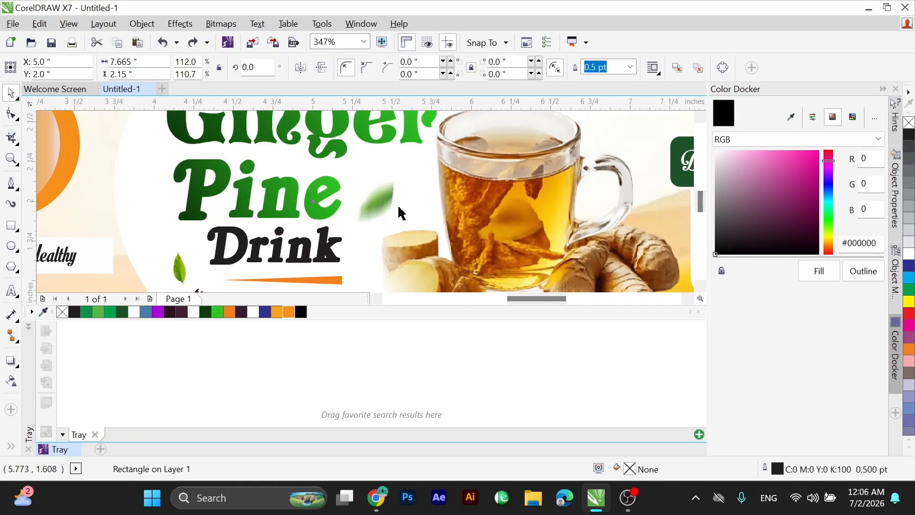
{"action": "left_click_drag", "start_coordinate": [378, 199], "coordinate": [389, 190]}
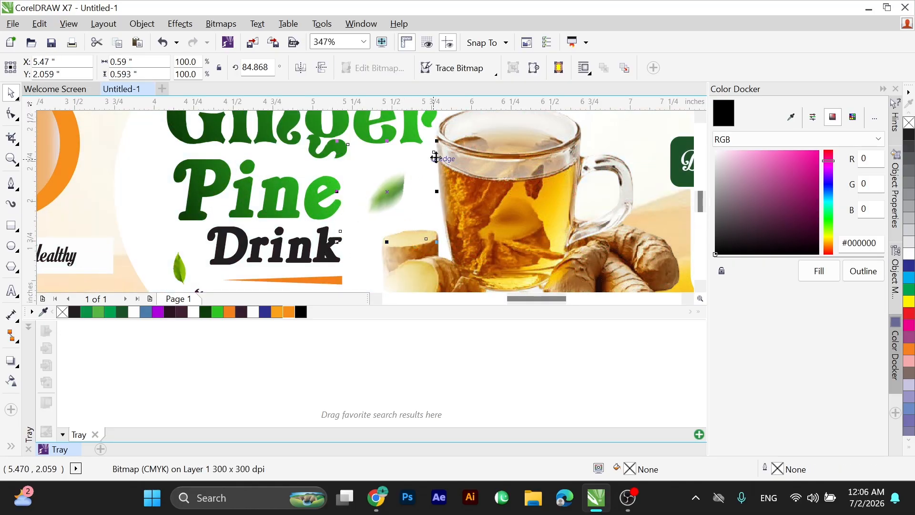
{"action": "left_click_drag", "start_coordinate": [441, 141], "coordinate": [431, 147]}
{"action": "scroll", "coordinate": [431, 147], "scroll_direction": "down", "scroll_amount": 3}
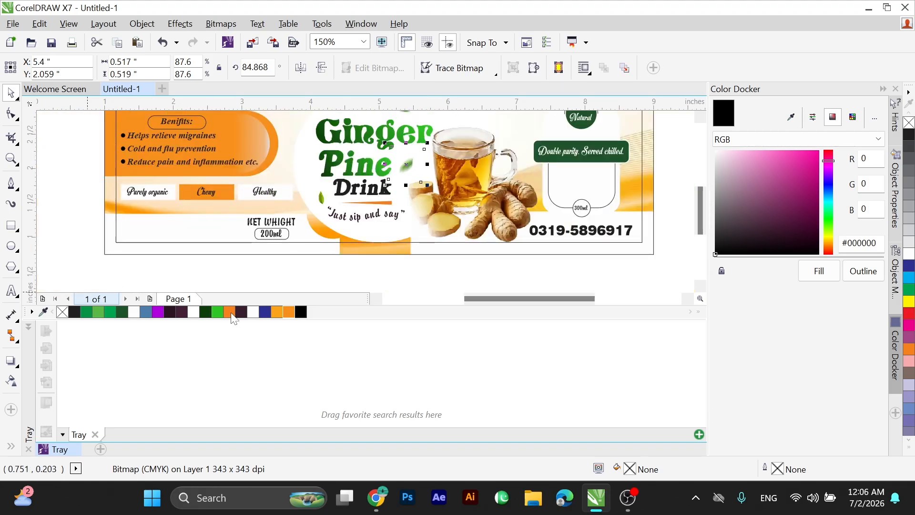
{"action": "left_click", "coordinate": [75, 449]}
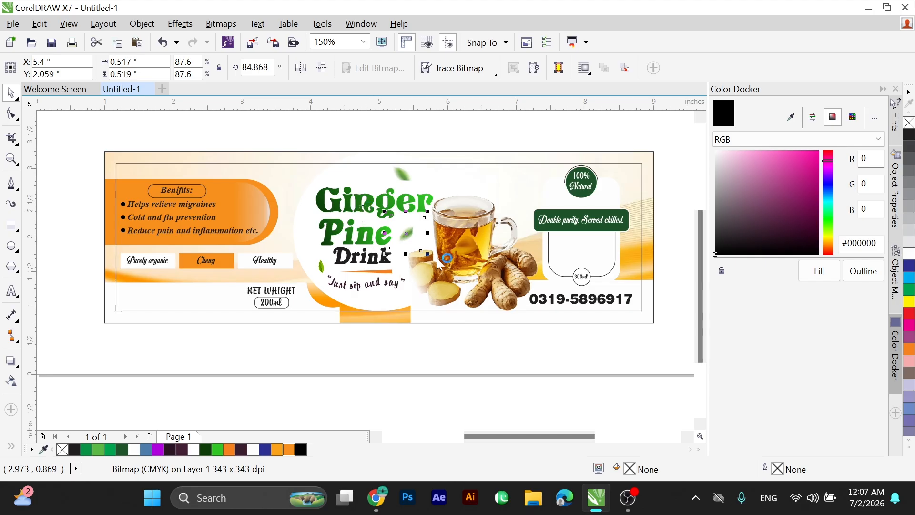
Fine-tune the placement of the blurred leaf between the word "Pine" and the tea cup.
{"action": "scroll", "coordinate": [437, 258], "scroll_direction": "up", "scroll_amount": 6}
{"action": "scroll", "coordinate": [422, 274], "scroll_direction": "down", "scroll_amount": 3}
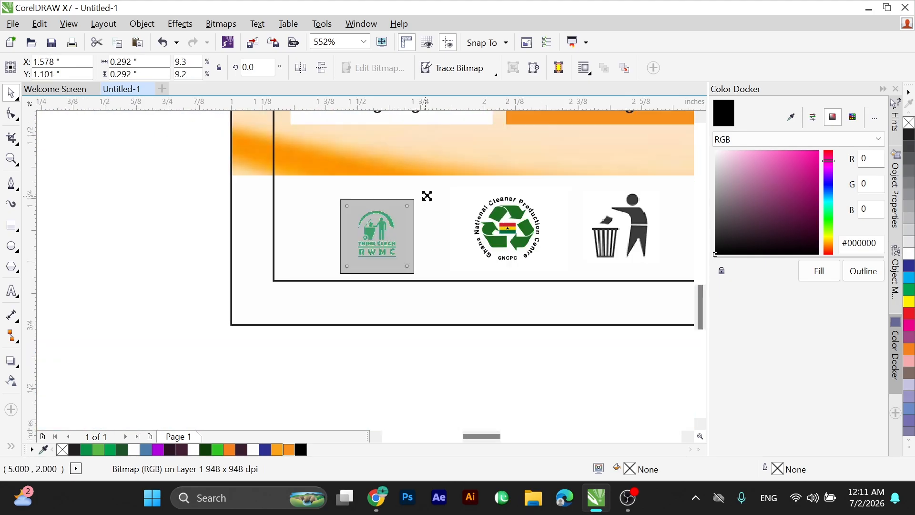
{"action": "left_click_drag", "start_coordinate": [427, 195], "coordinate": [430, 193]}
{"action": "left_click_drag", "start_coordinate": [394, 222], "coordinate": [408, 217]}
Shift the "Think Clean RWMC" logo slightly down beside the recycling and waste bin logos.
{"action": "left_click", "coordinate": [490, 234], "text": "shift"}
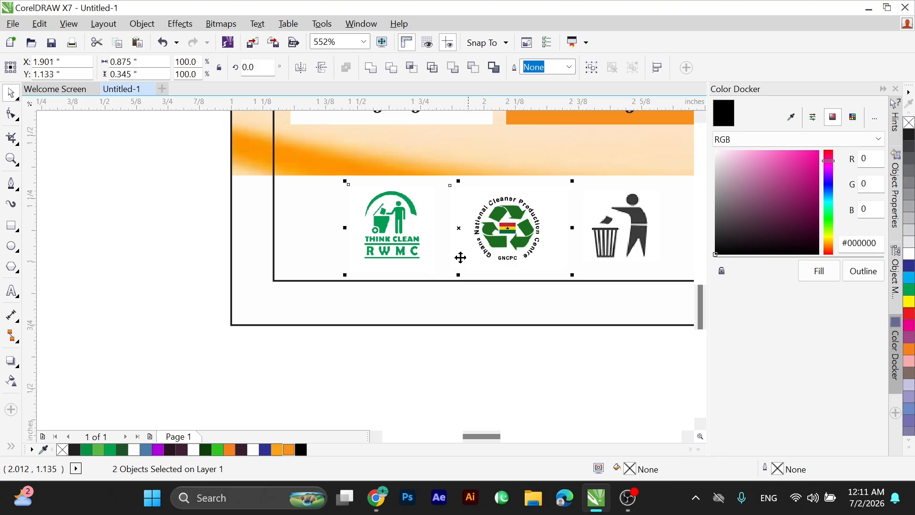
{"action": "left_click", "coordinate": [376, 248]}
{"action": "left_click_drag", "start_coordinate": [376, 249], "coordinate": [385, 253]}
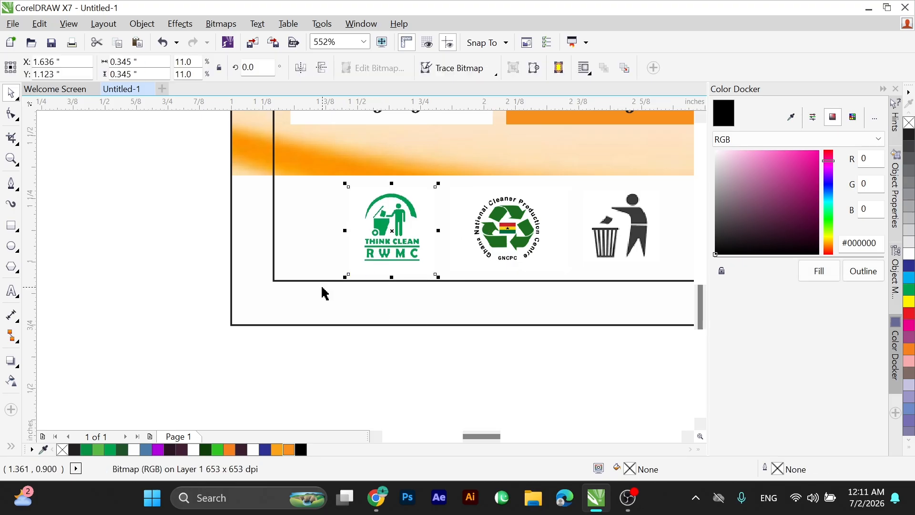
Copy the three environmental logos from the label's lower left into the outlined box below "Double purity. Served chilled.".
{"action": "scroll", "coordinate": [323, 287], "scroll_direction": "down", "scroll_amount": 2}
{"action": "left_click_drag", "start_coordinate": [289, 223], "coordinate": [516, 289]}
{"action": "key", "text": "F4"}
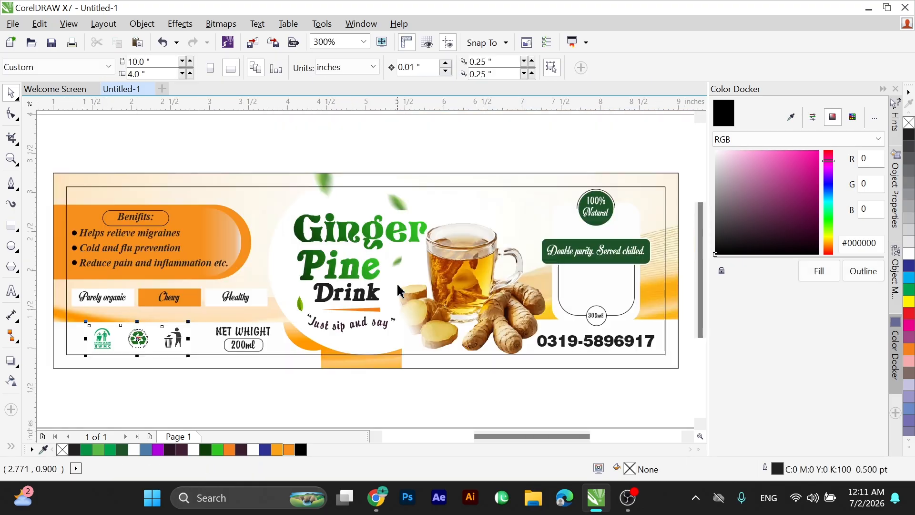
{"action": "left_click_drag", "start_coordinate": [173, 339], "coordinate": [623, 290]}
{"action": "scroll", "coordinate": [612, 271], "scroll_direction": "up", "scroll_amount": 5}
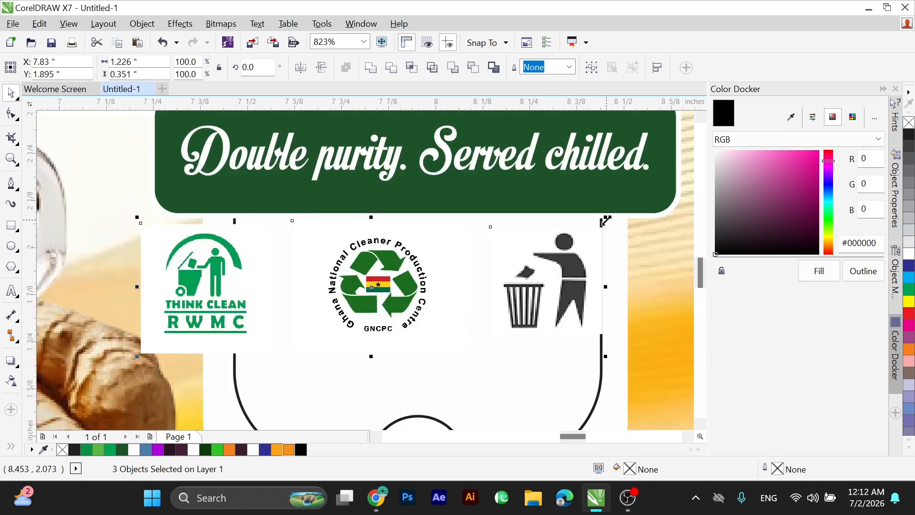
Shrink the copied logos to about 0.82 inches wide, fit them inside the outlined box and group them.
{"action": "left_click_drag", "start_coordinate": [605, 221], "coordinate": [540, 237]}
{"action": "left_click_drag", "start_coordinate": [489, 282], "coordinate": [569, 239]}
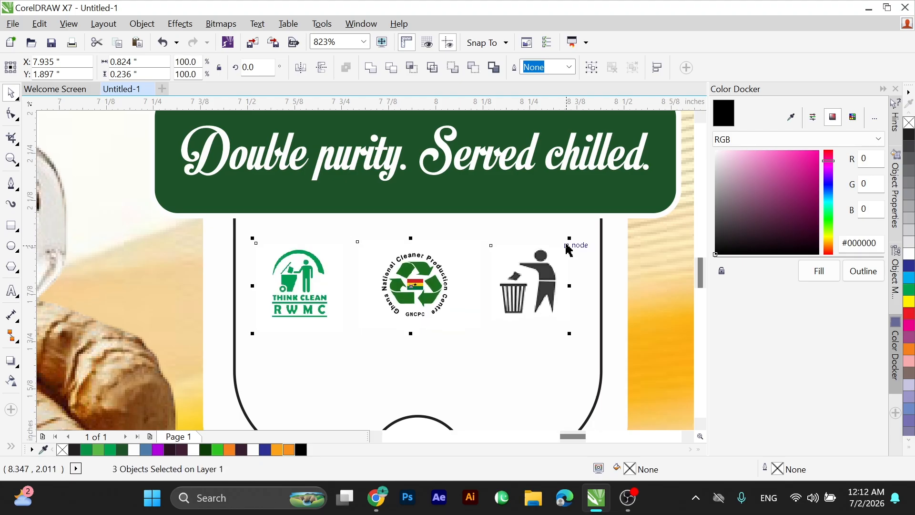
{"action": "key", "text": "ctrl+g"}
{"action": "left_click", "coordinate": [432, 365], "text": "shift"}
{"action": "scroll", "coordinate": [519, 315], "scroll_direction": "down", "scroll_amount": 1}
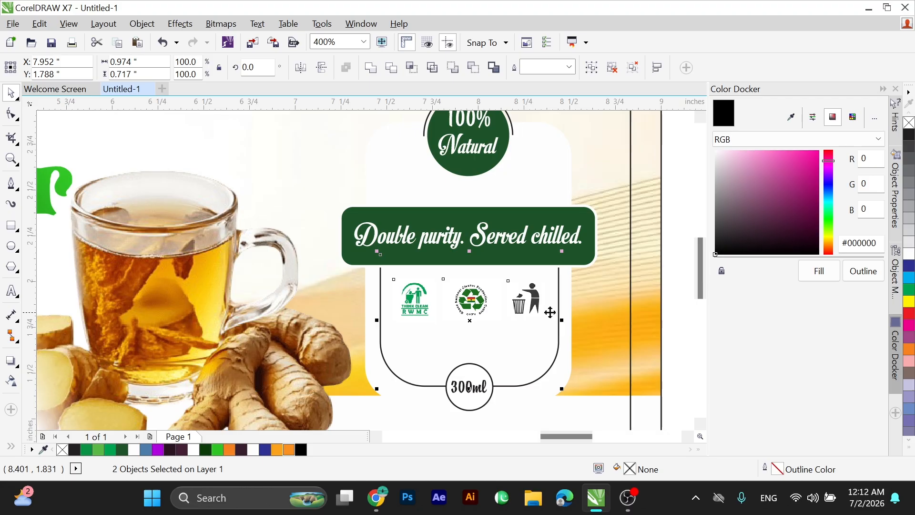
Delete the inner margin rectangle from the label.
{"action": "key", "text": "F4"}
{"action": "left_click", "coordinate": [495, 187]}
{"action": "scroll", "coordinate": [496, 189], "scroll_direction": "down", "scroll_amount": 1}
{"action": "key", "text": "Delete"}
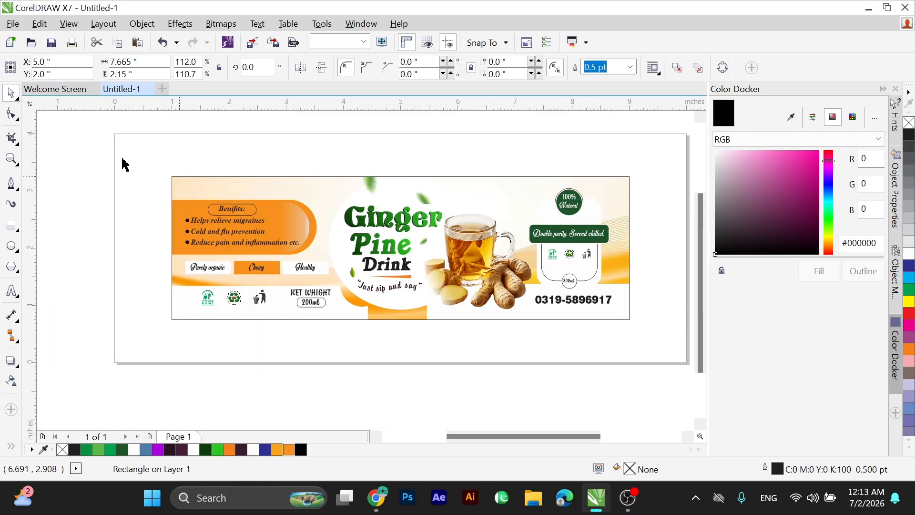
Try to group all of the label artwork.
{"action": "left_click_drag", "start_coordinate": [125, 155], "coordinate": [652, 336]}
{"action": "key", "text": "ctrl+g"}
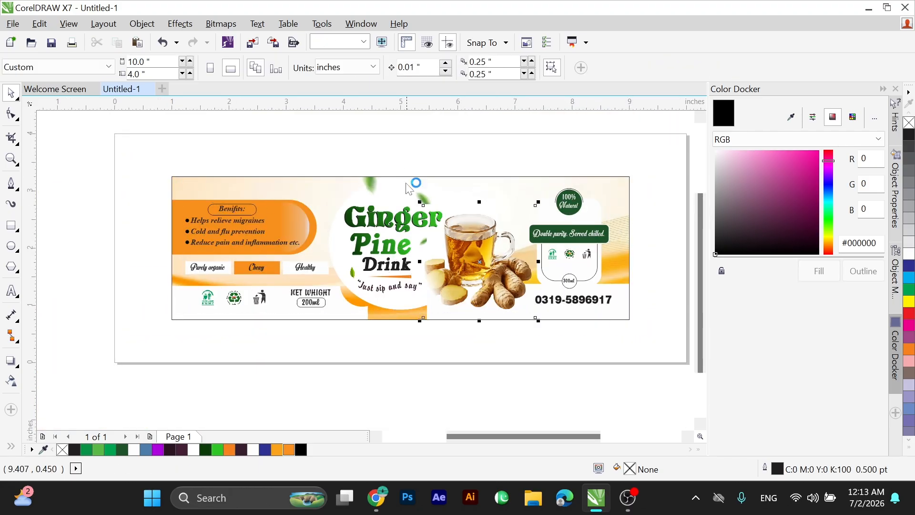
{"action": "scroll", "coordinate": [408, 188], "scroll_direction": "down", "scroll_amount": 1}
{"action": "key", "text": "F4"}
{"action": "key", "text": "ctrl+z"}
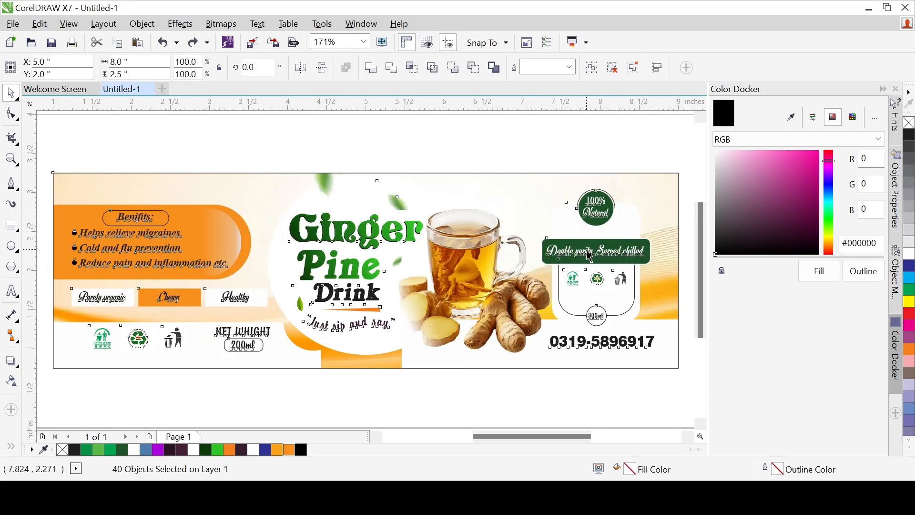